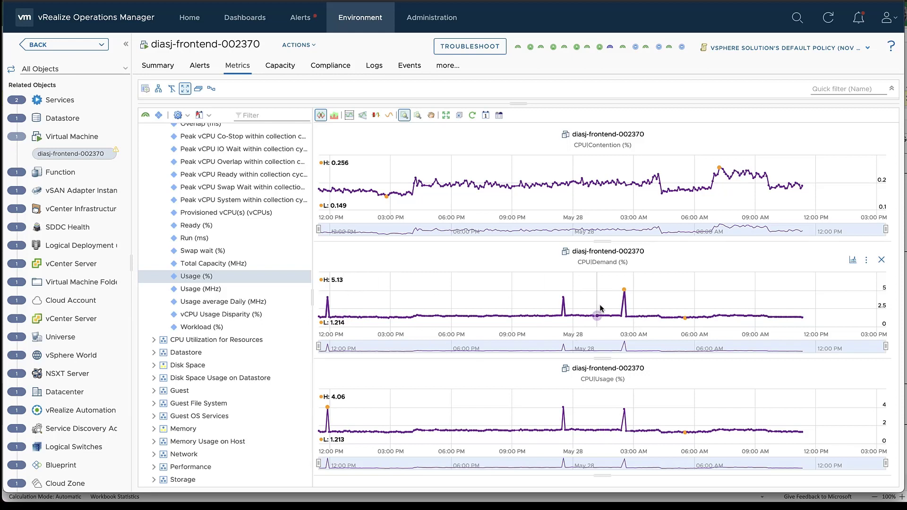
Turn on Dynamic Thresholds so CPU Contention shows its 0.083–0.26 expected band.
mouse_move(601, 309)
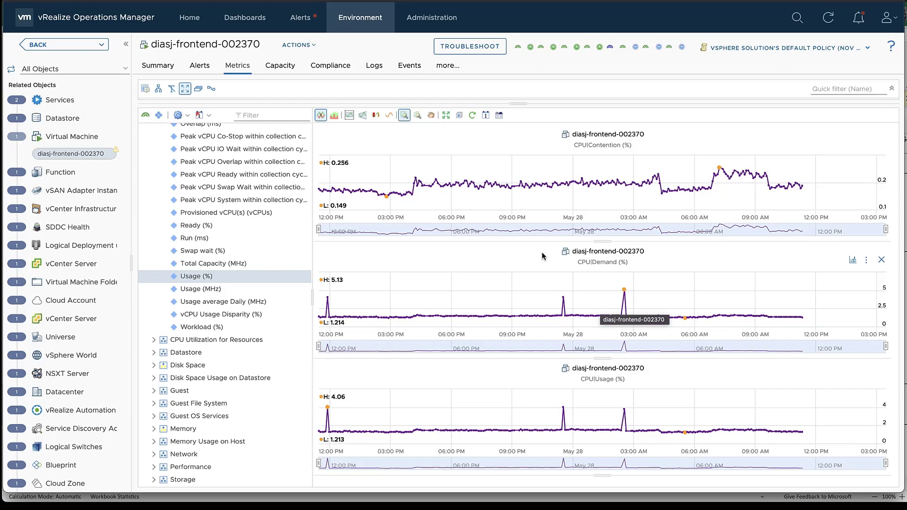
left_click(349, 116)
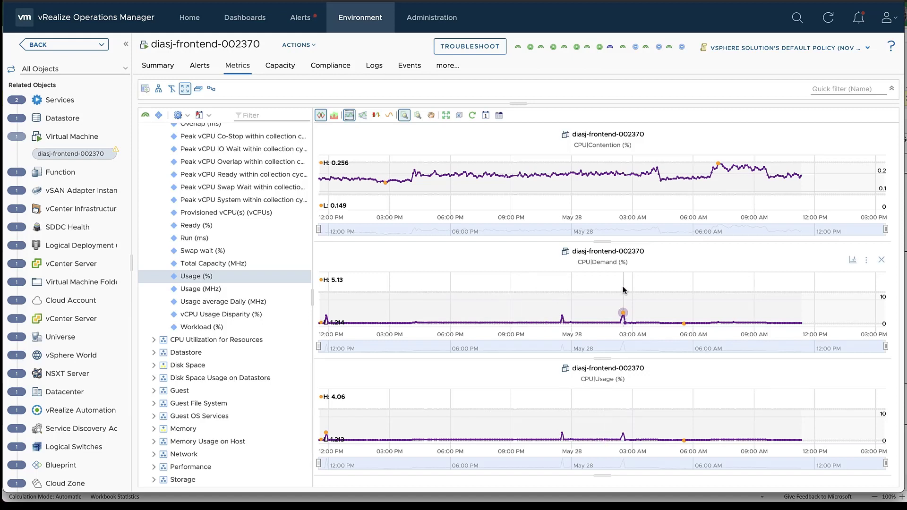
mouse_move(622, 293)
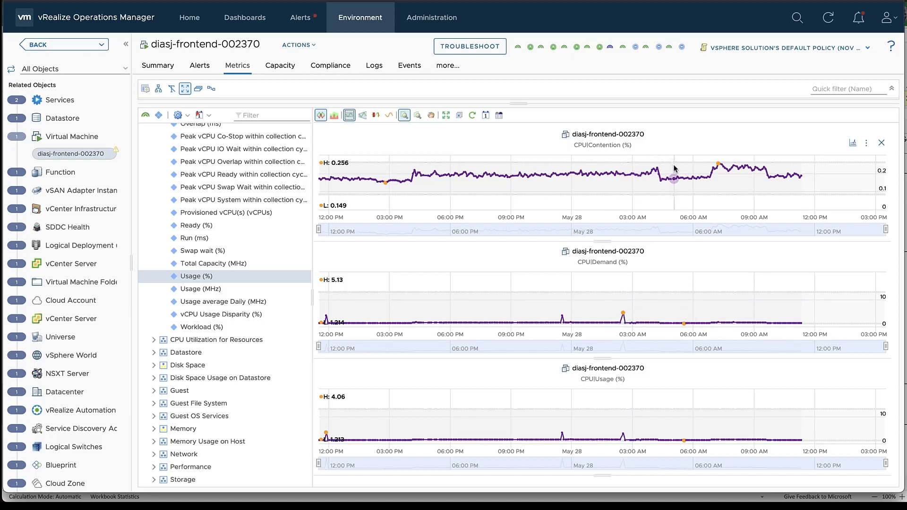
mouse_move(704, 174)
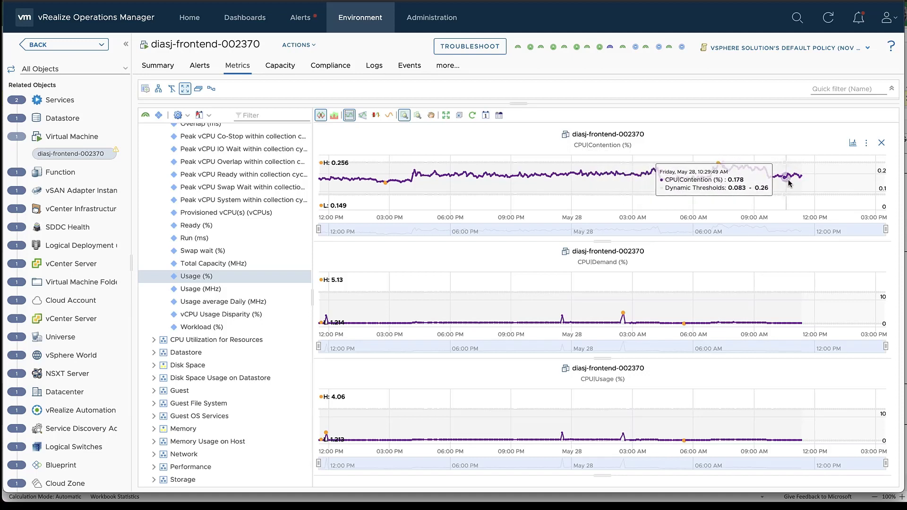
Drag-zoom the CPU|Contention and CPU|Demand charts into a late-morning span, about 10:30 AM–1:30 PM.
left_click_drag(785, 185, 844, 188)
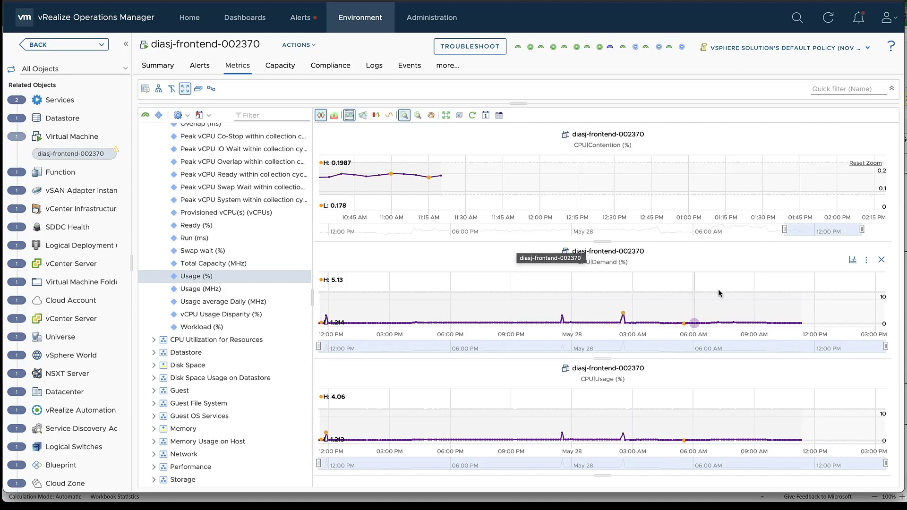
left_click_drag(782, 307, 847, 311)
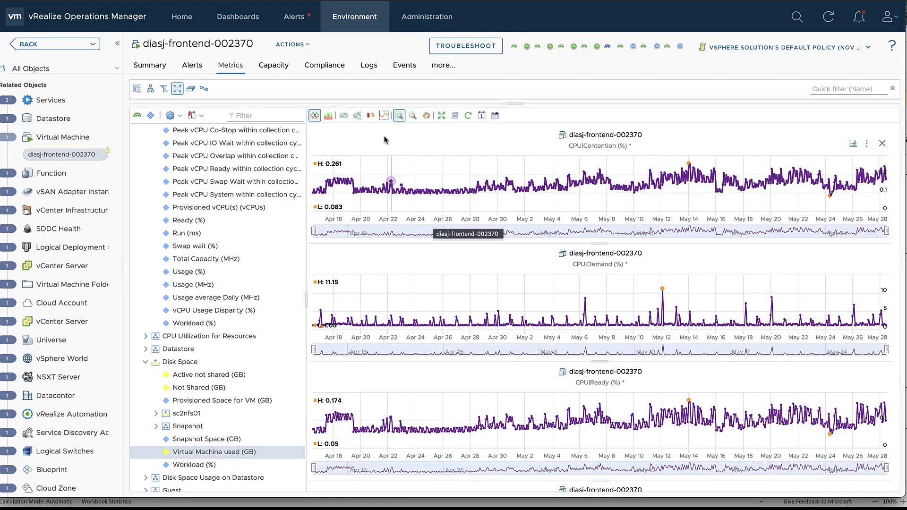
Add trend lines to all the metric charts.
scroll(453, 307, "down", 3)
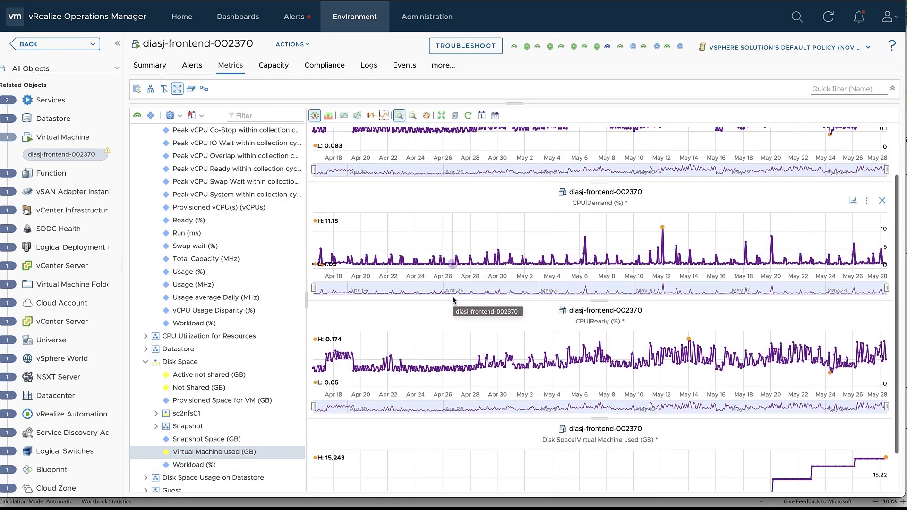
scroll(453, 301, "up", 3)
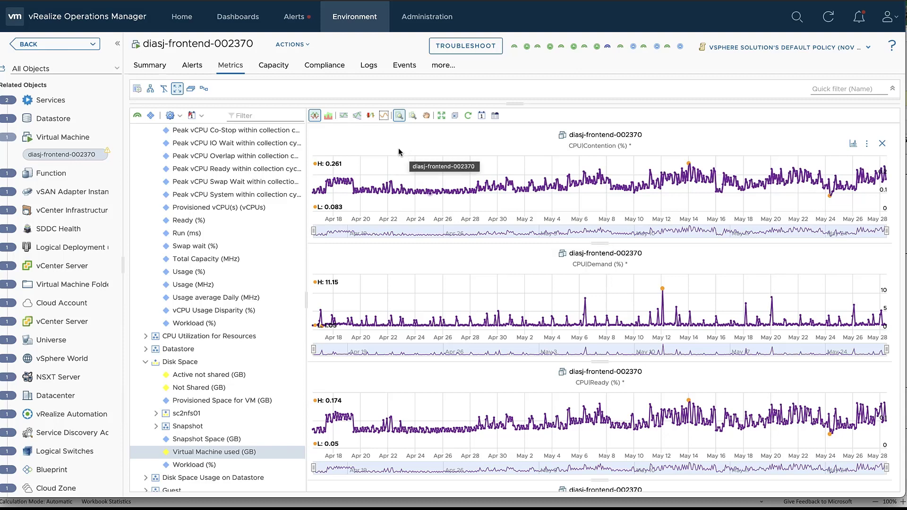
left_click(384, 118)
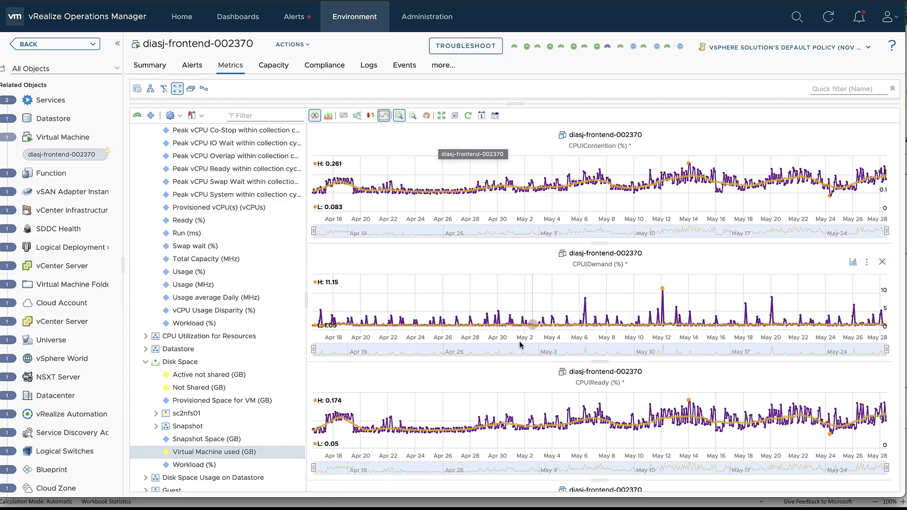
Zoom the CPU|Contention chart into May 14–17.
scroll(517, 349, "down", 3)
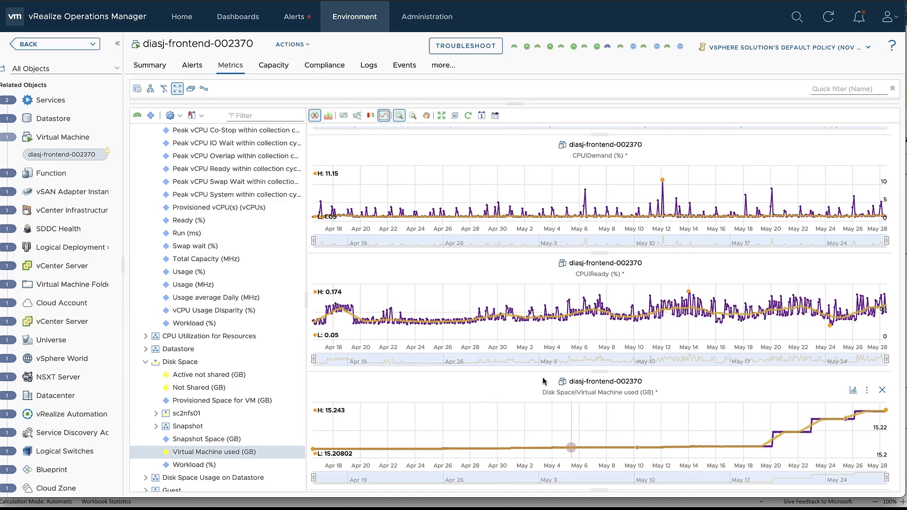
scroll(535, 359, "up", 3)
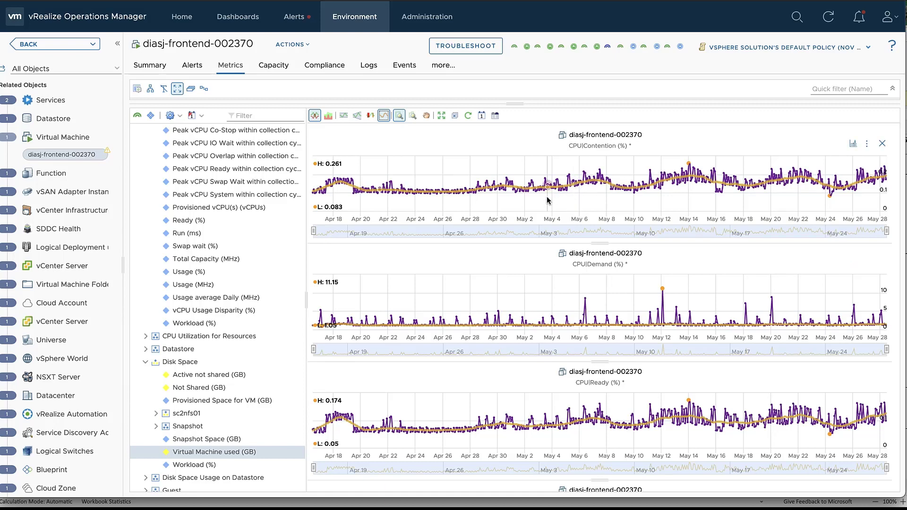
mouse_move(586, 202)
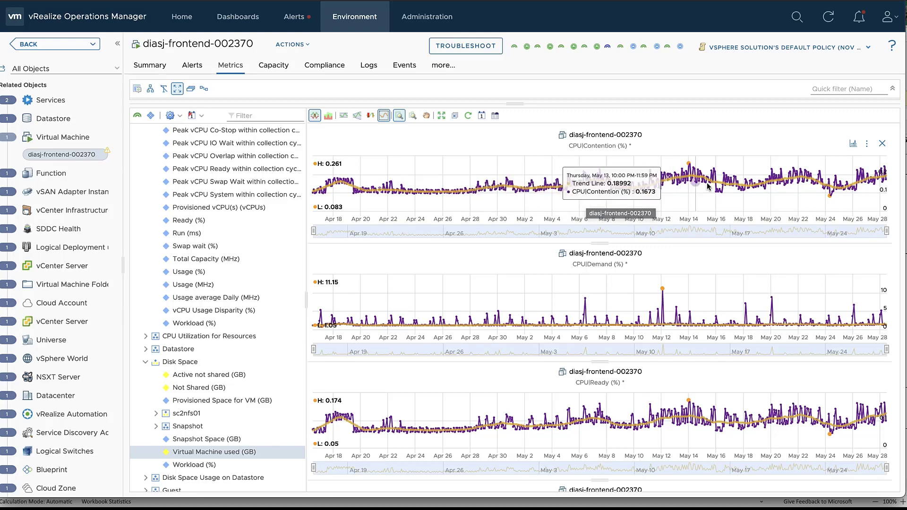
left_click_drag(731, 186, 740, 190)
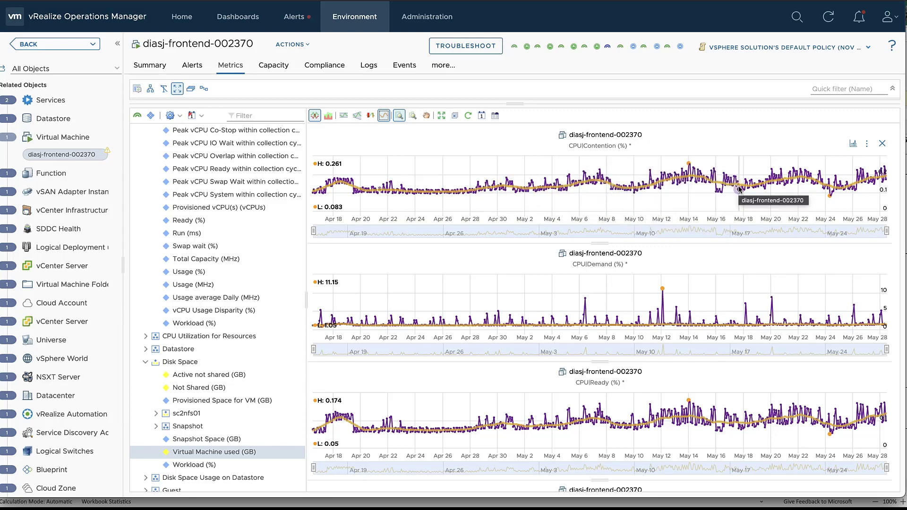
left_click_drag(690, 210, 741, 210)
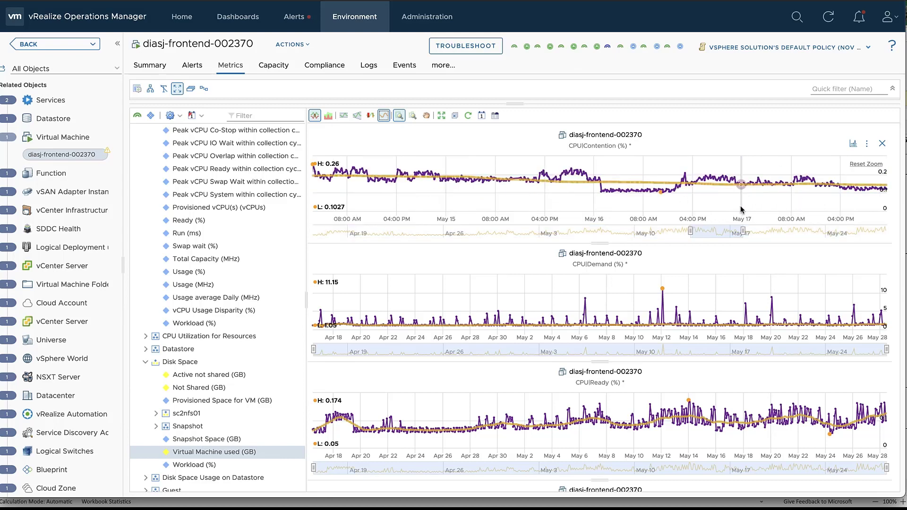
Reset CPU|Contention to full range, then zoom all charts together into May 15–18.
left_click(399, 120)
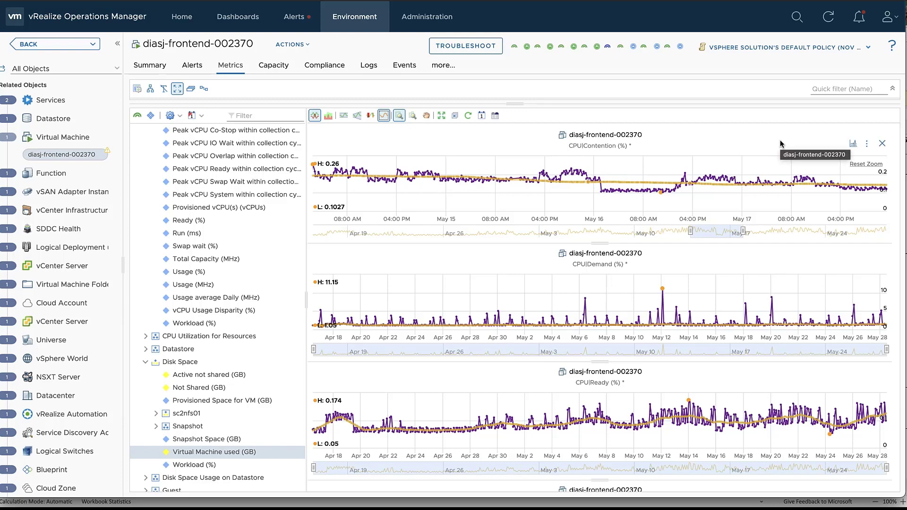
left_click(867, 164)
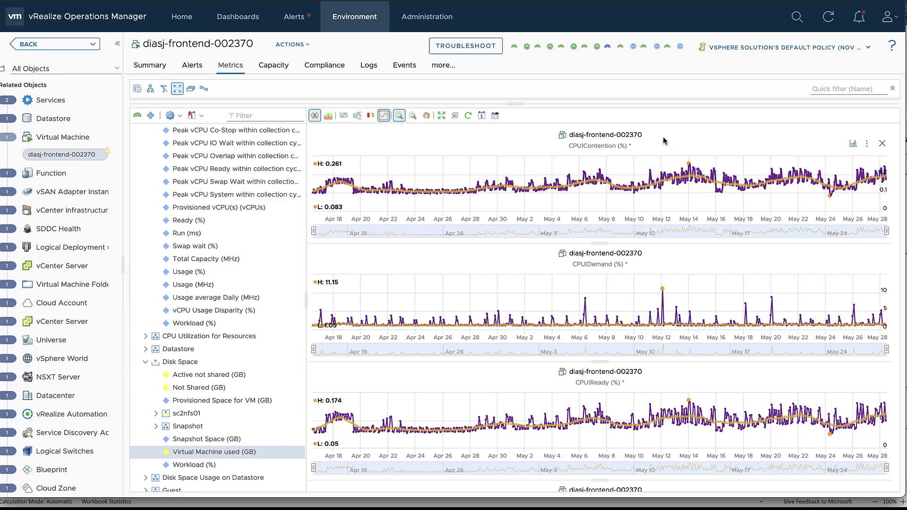
left_click(412, 116)
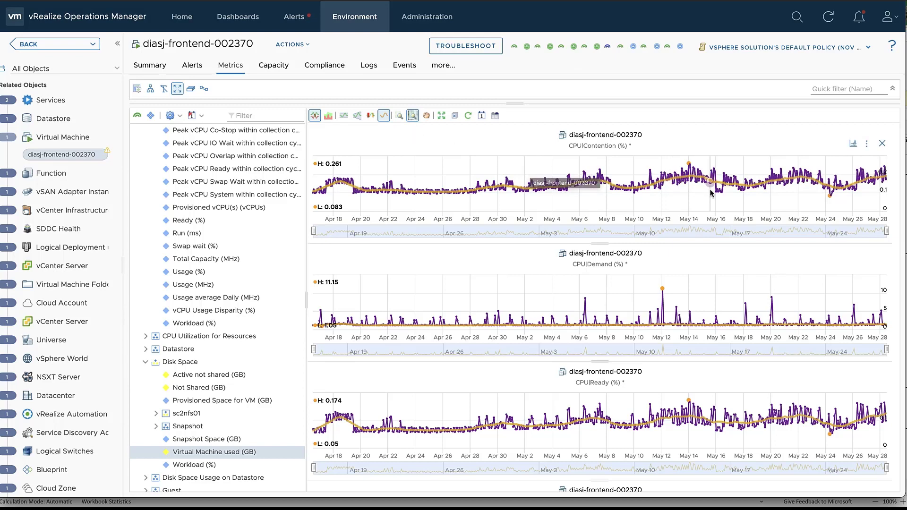
left_click_drag(708, 193, 743, 204)
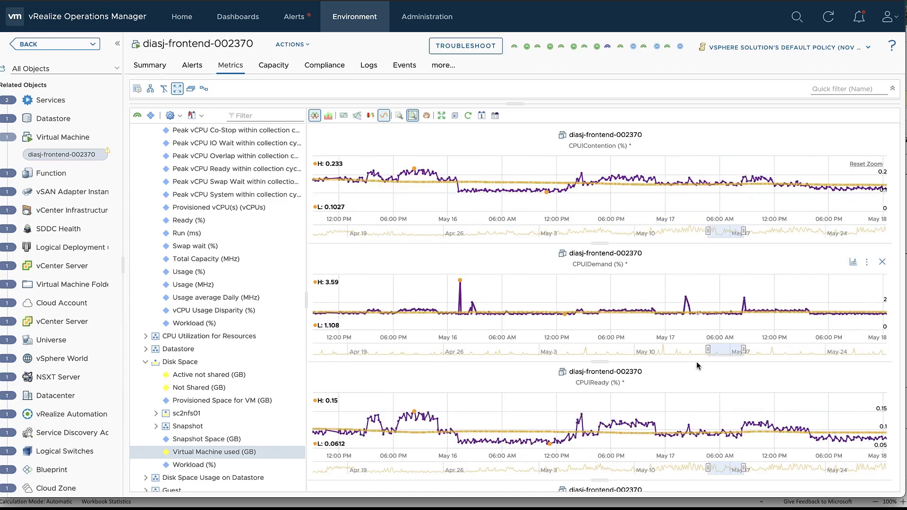
scroll(575, 372, "down", 2)
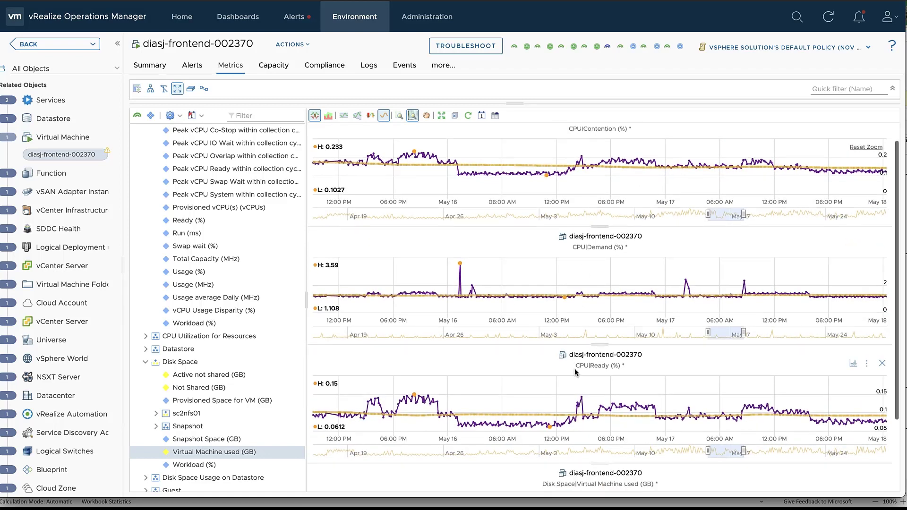
scroll(576, 373, "up", 2)
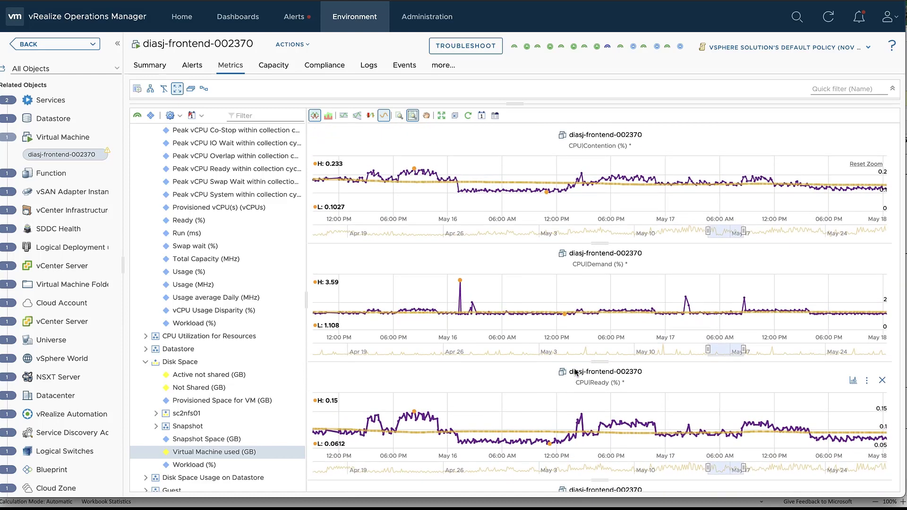
scroll(576, 372, "down", 2)
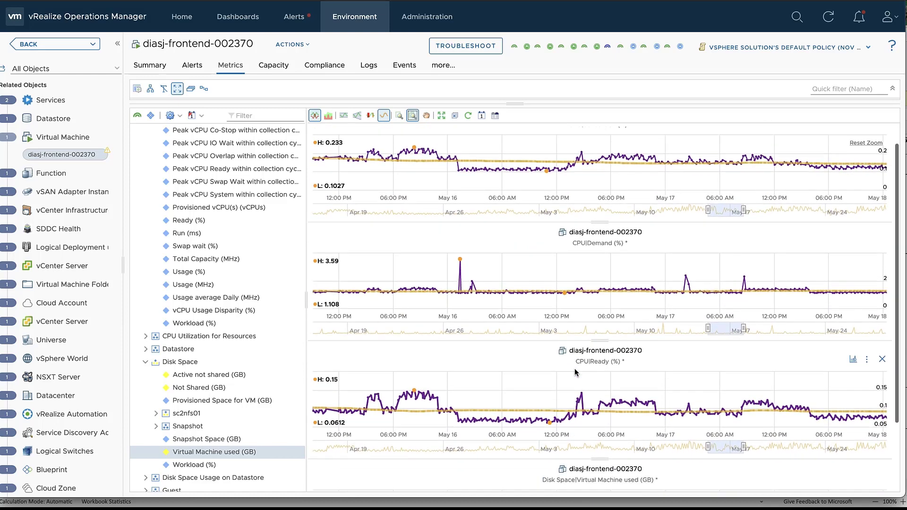
scroll(576, 372, "down", 1)
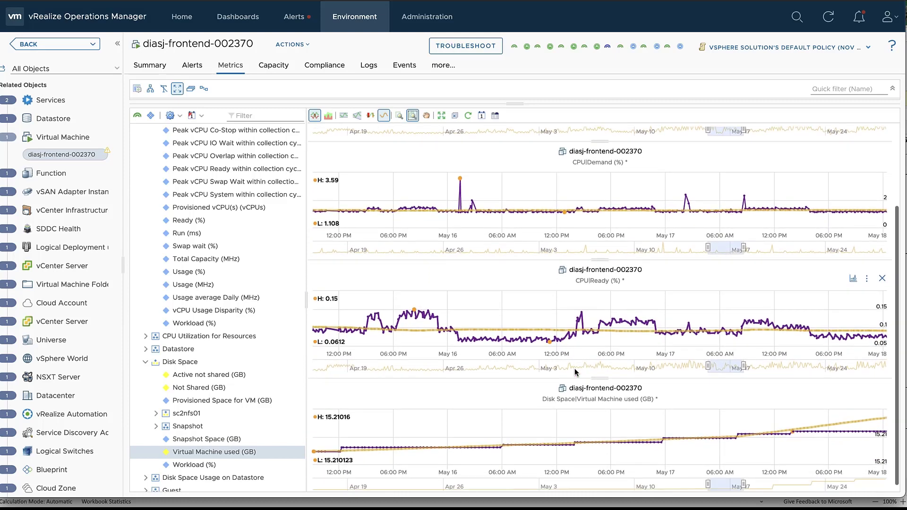
scroll(466, 206, "up", 3)
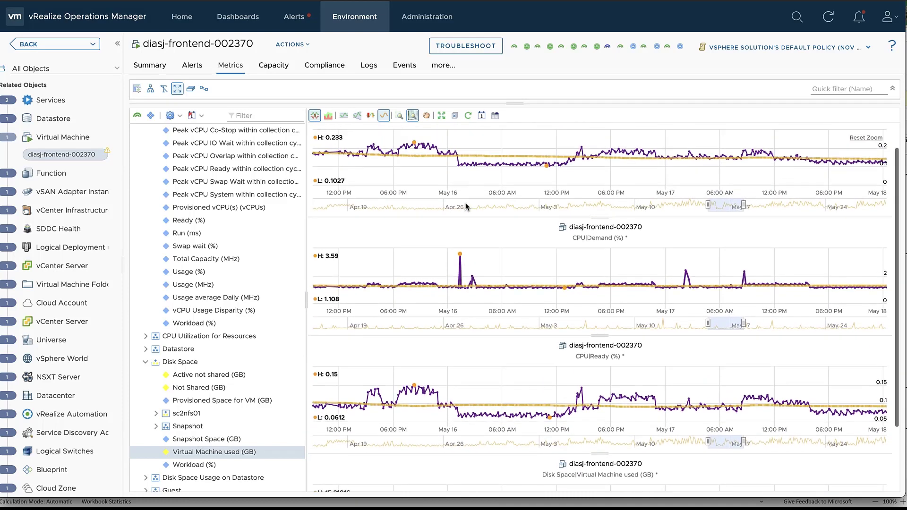
Zoom CPU|Contention alone into an overnight span, then reset it to its full range.
left_click(399, 115)
left_click_drag(434, 175, 507, 191)
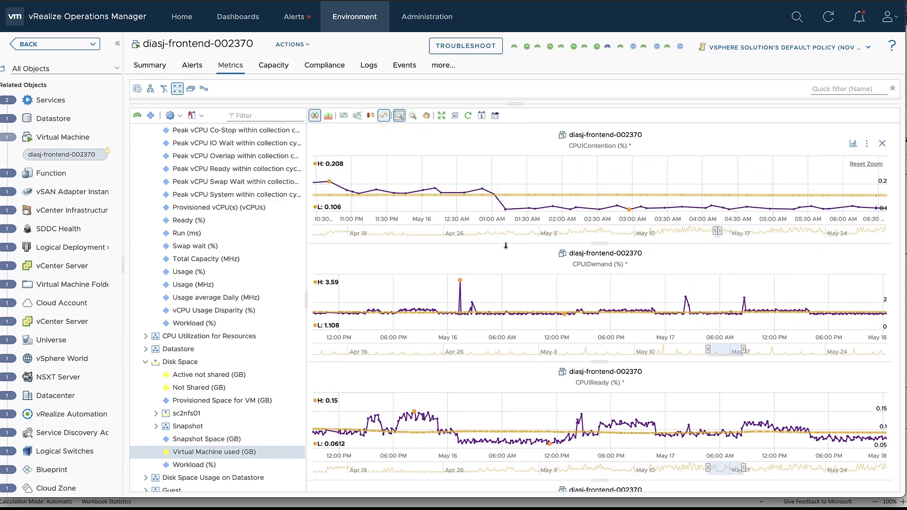
left_click(866, 164)
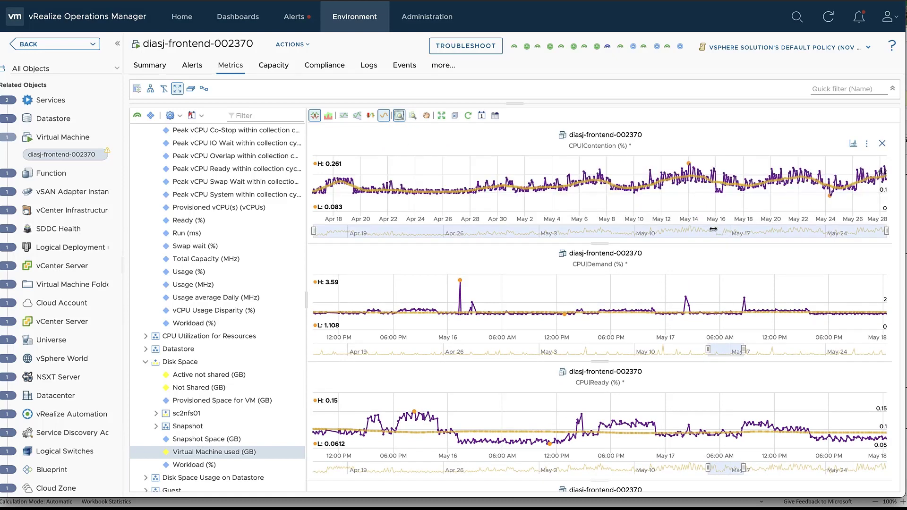
Reset all zooms, remove trend lines, and apply the 'Last 24 hours' date range.
left_click(442, 117)
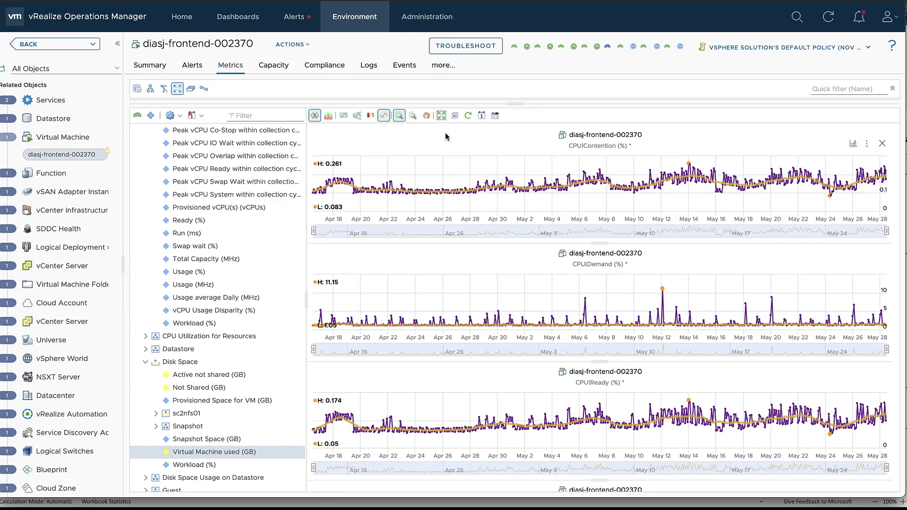
left_click(384, 116)
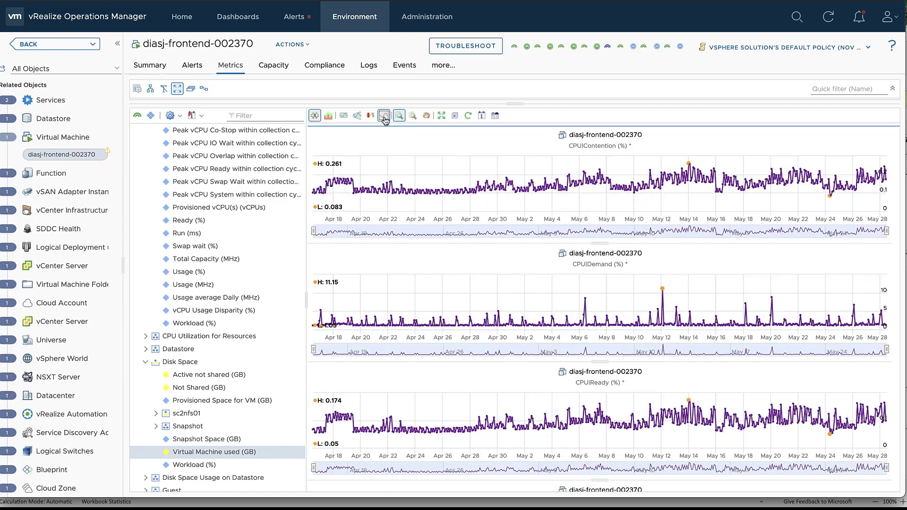
left_click(481, 116)
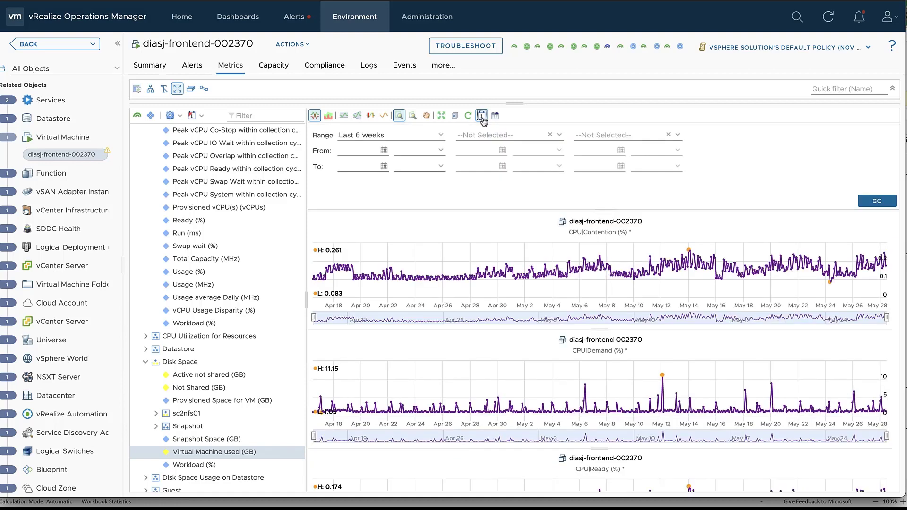
left_click(441, 136)
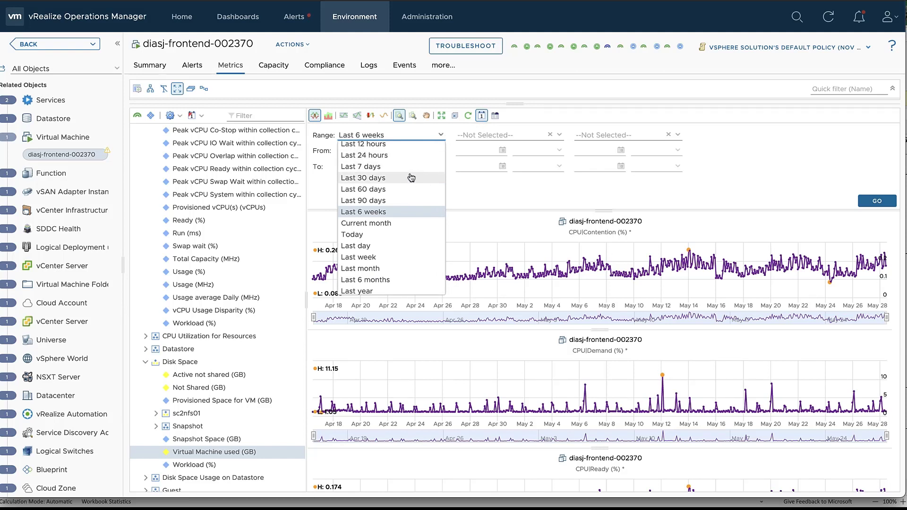
left_click(412, 156)
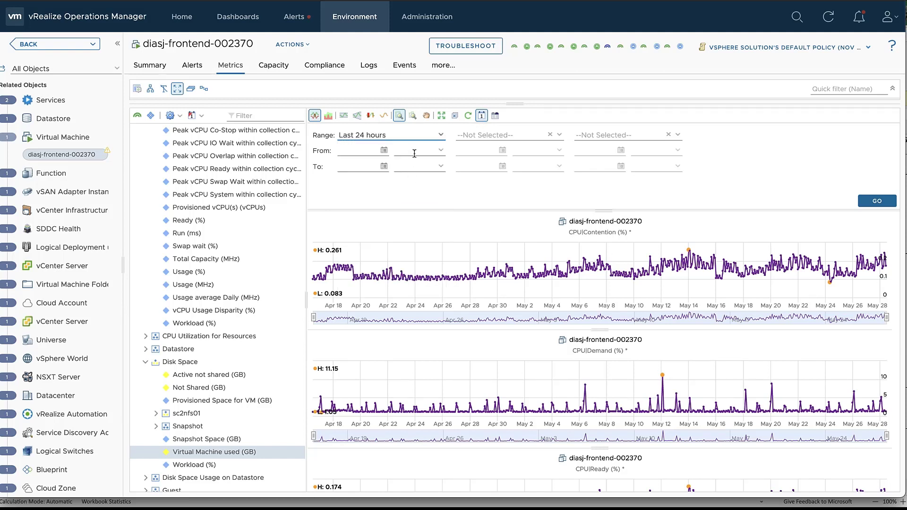
left_click(441, 136)
scroll(406, 208, "up", 2)
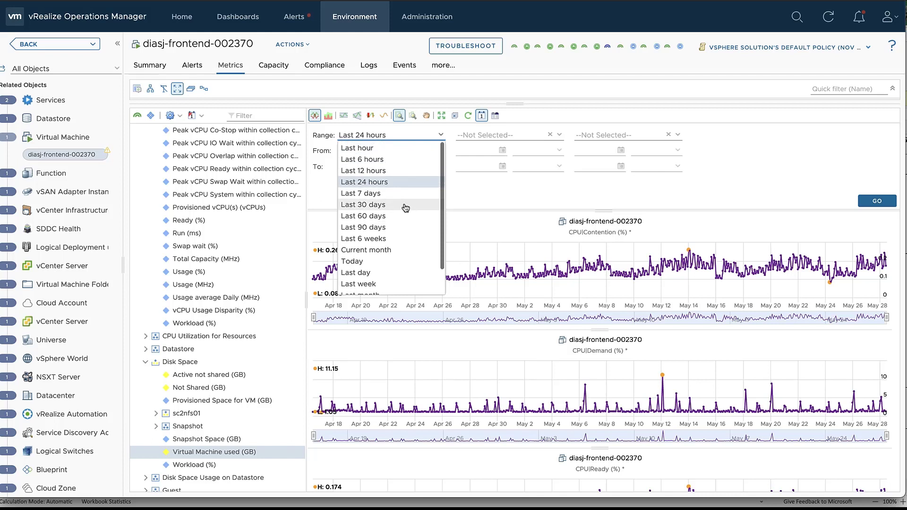
scroll(406, 208, "down", 2)
scroll(406, 208, "down", 1)
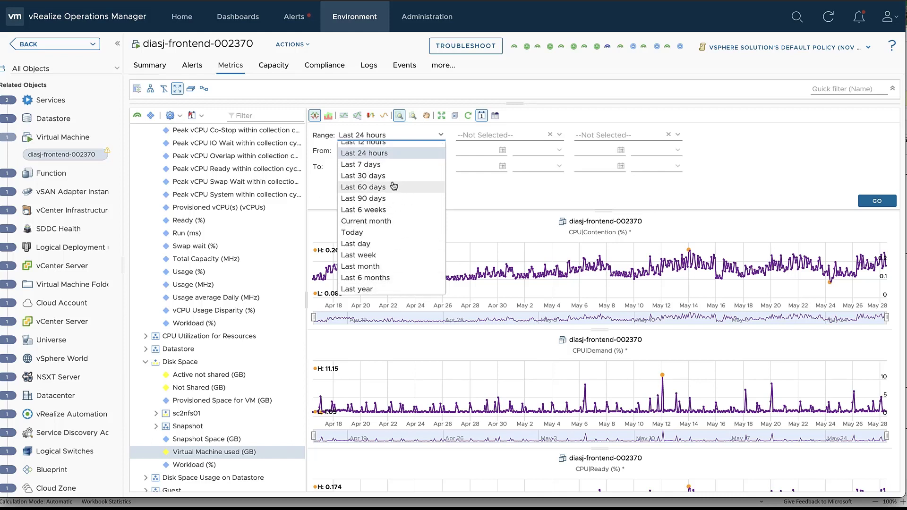
scroll(395, 157, "up", 2)
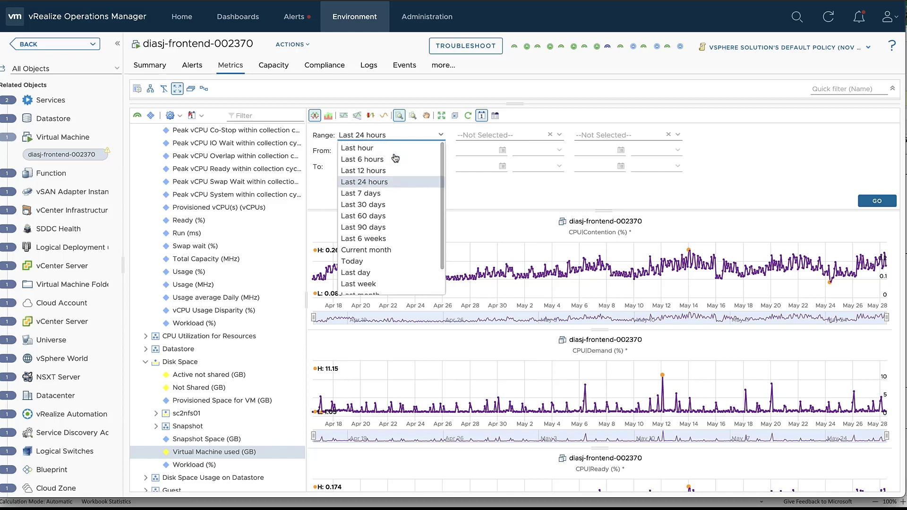
scroll(395, 157, "down", 2)
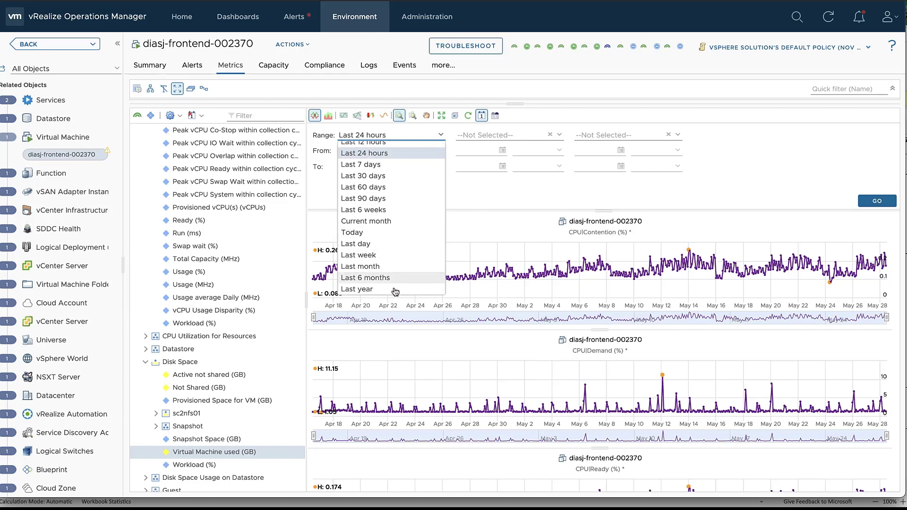
left_click(864, 203)
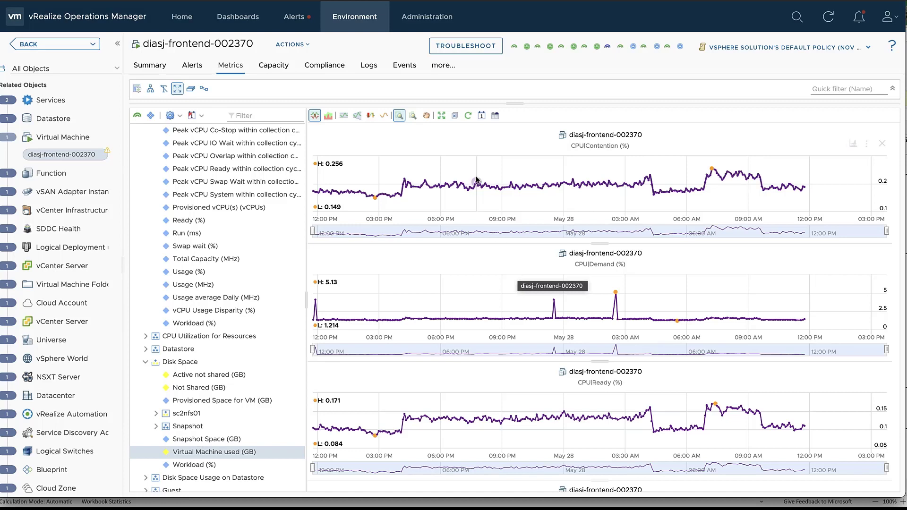
Add 'Previous Period 1' as a comparison so charts plot First and Second Period lines.
left_click(481, 116)
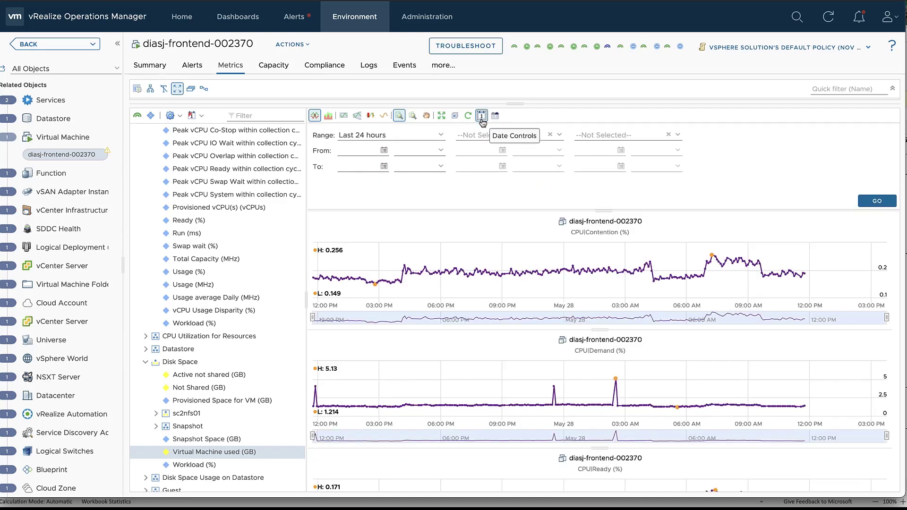
left_click(560, 135)
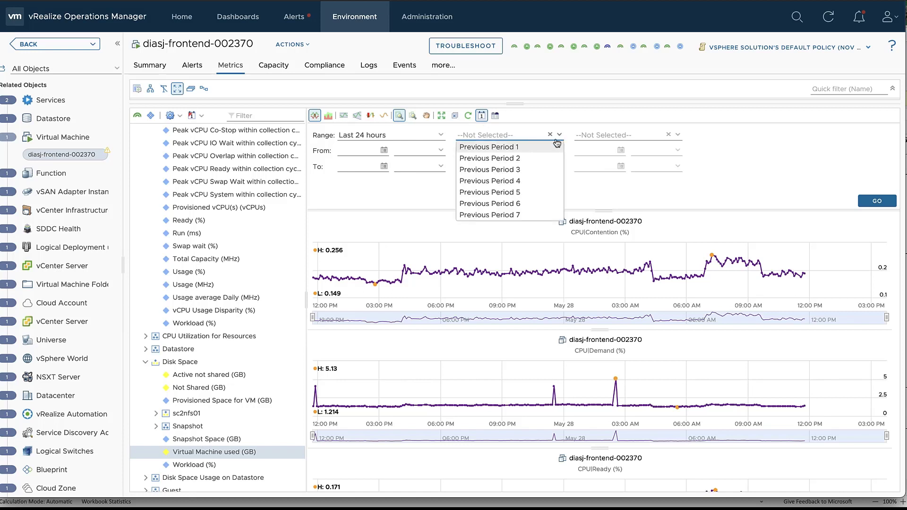
left_click(525, 148)
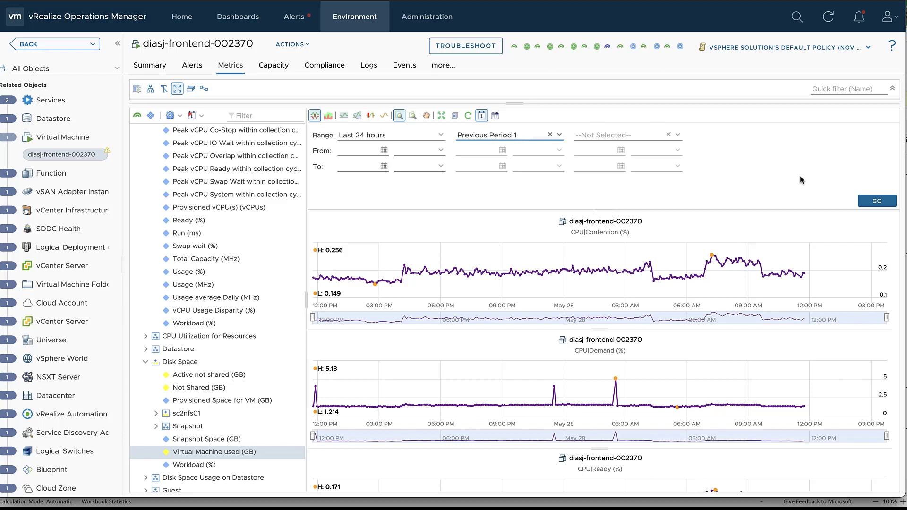
left_click(877, 201)
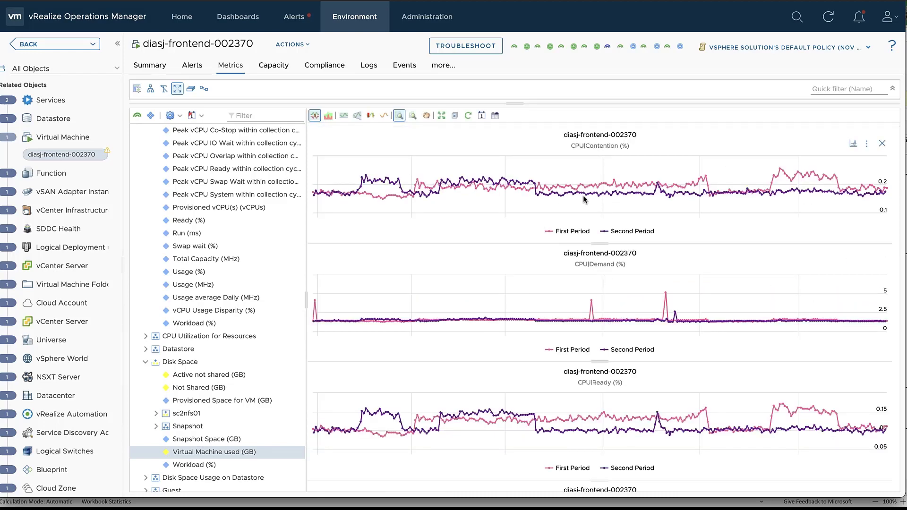
mouse_move(596, 200)
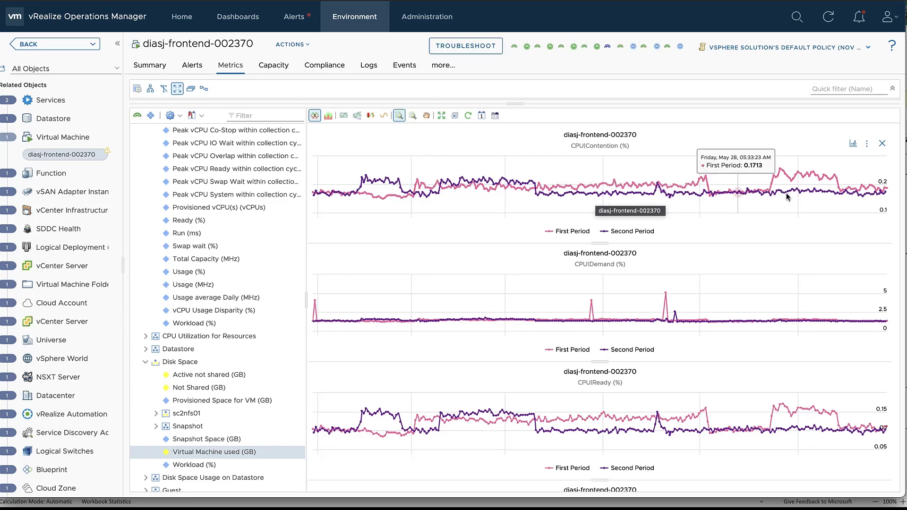
scroll(788, 230, "down", 1)
scroll(788, 230, "down", 3)
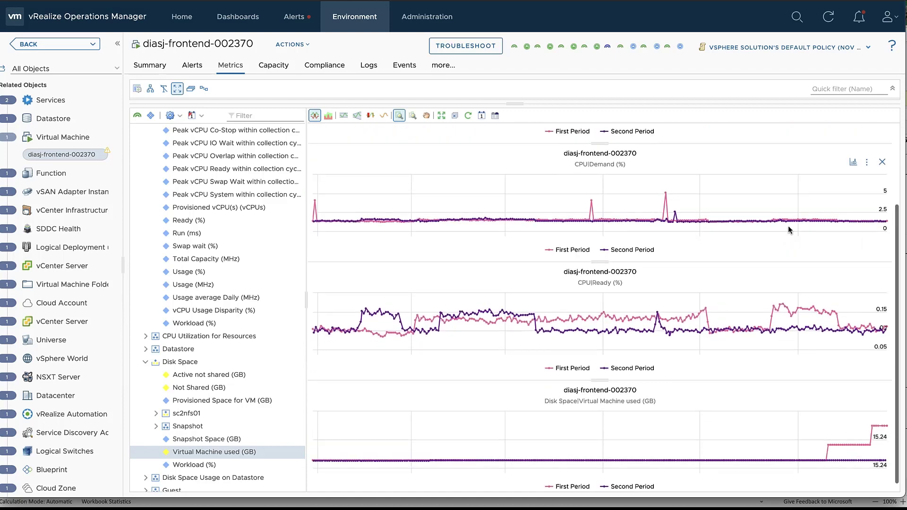
scroll(788, 230, "up", 4)
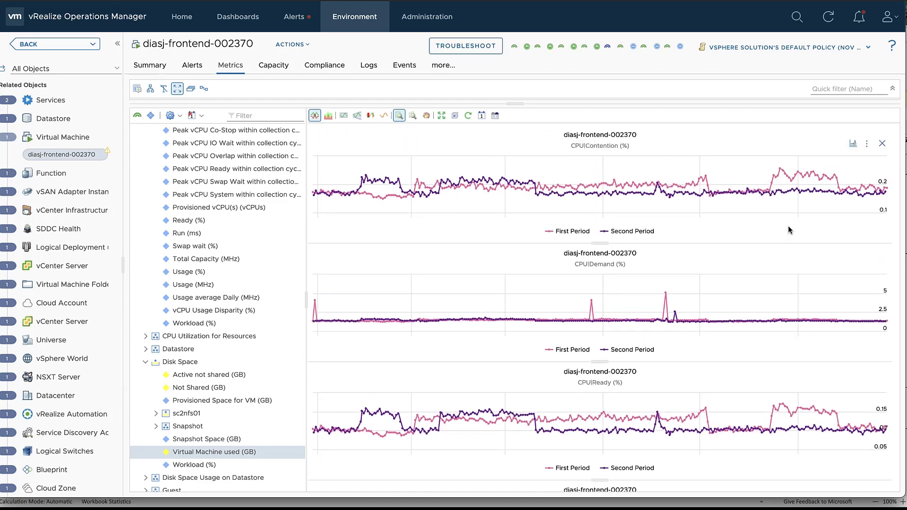
Add 'Previous Period 2' as a third period, then test-zoom and reset CPU|Contention.
left_click(481, 115)
left_click(672, 138)
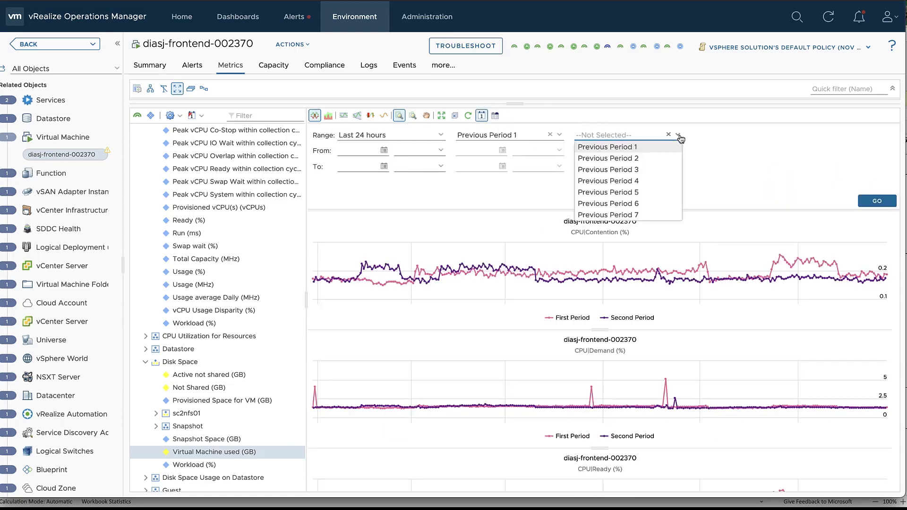
left_click(649, 159)
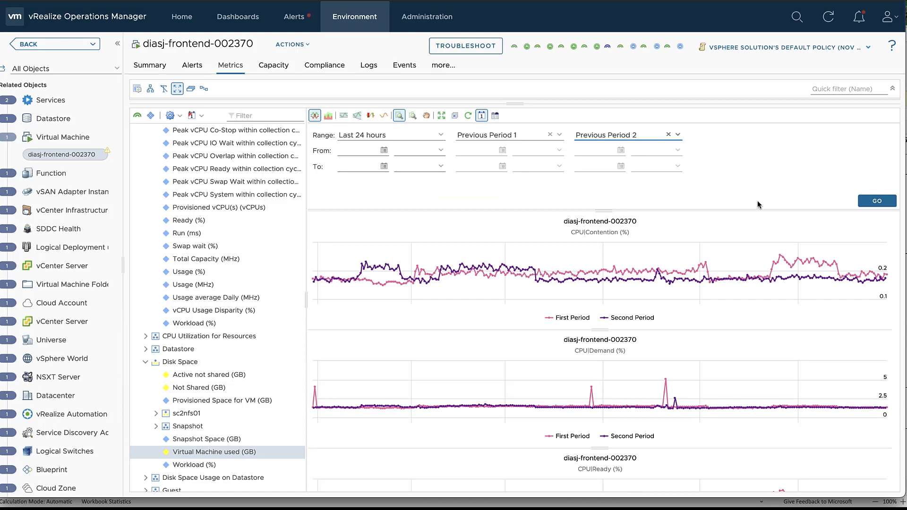
left_click(866, 205)
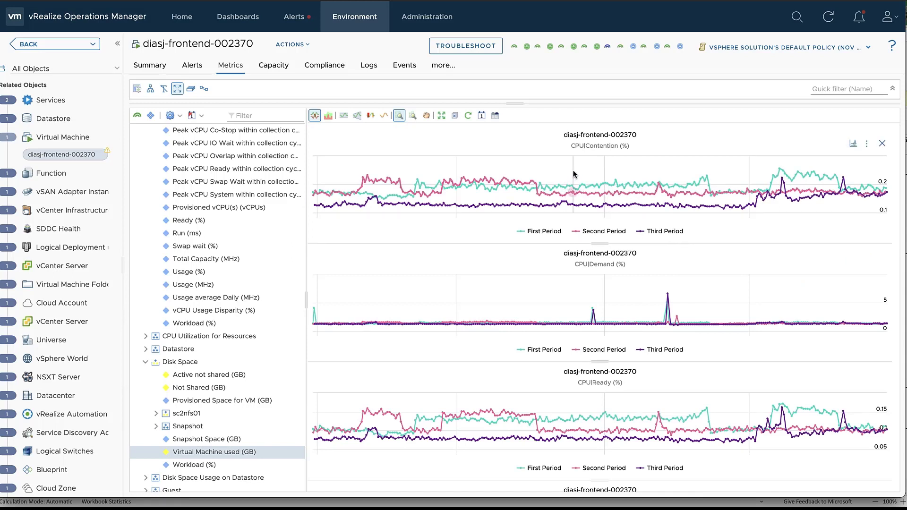
left_click_drag(573, 174, 718, 185)
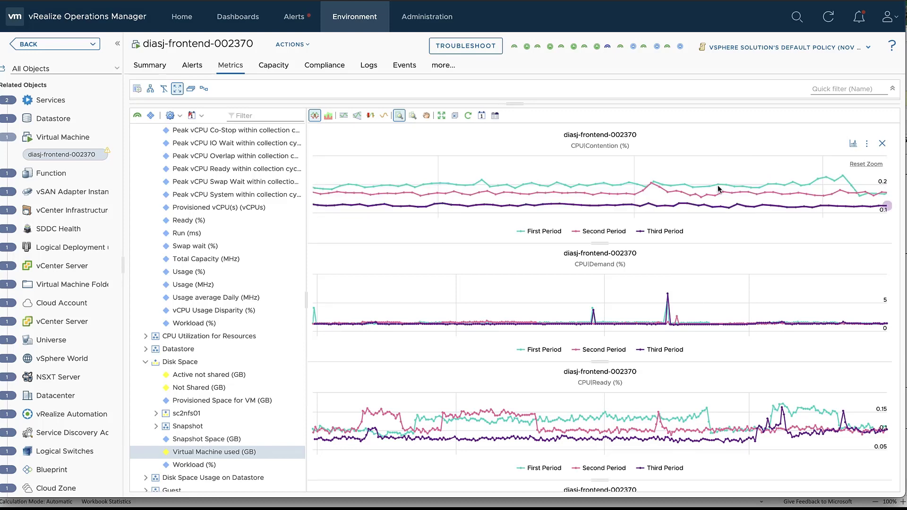
left_click(861, 167)
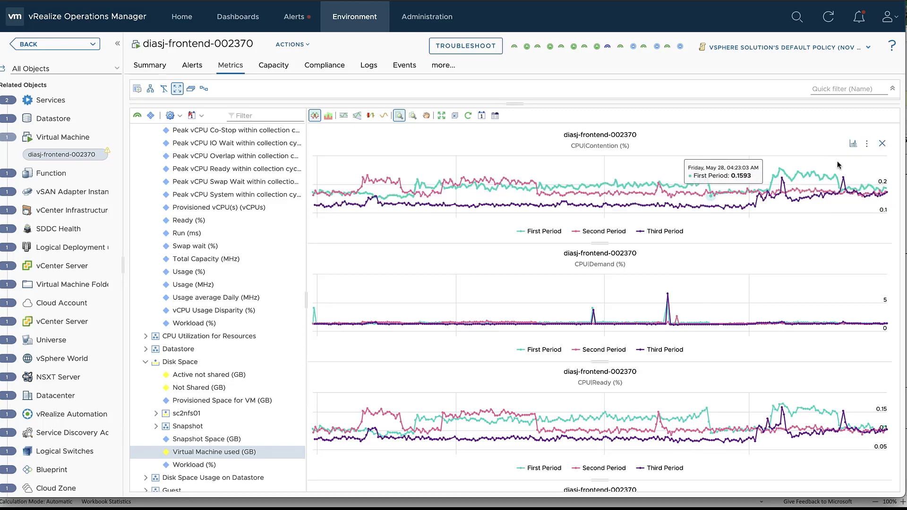
Drop the comparison period and apply a custom range of May 12–13, 2021.
left_click(482, 117)
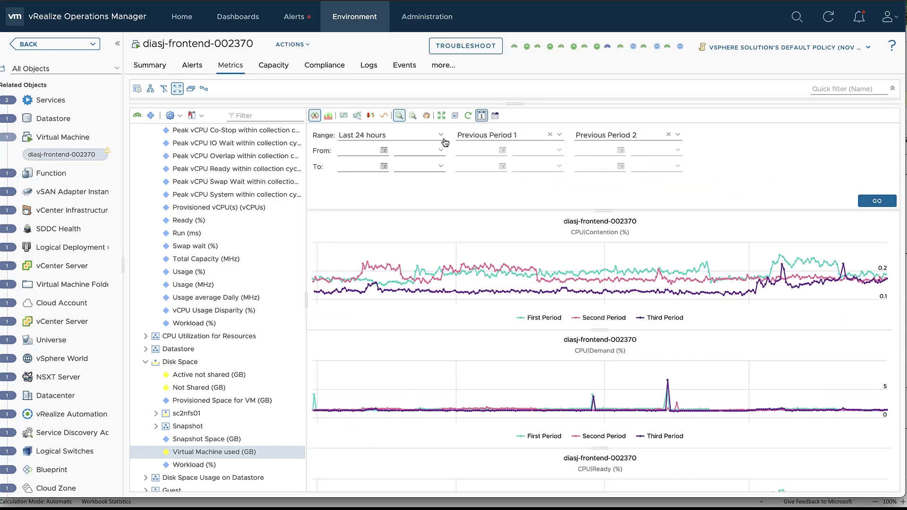
left_click(442, 137)
left_click(441, 136)
left_click(384, 150)
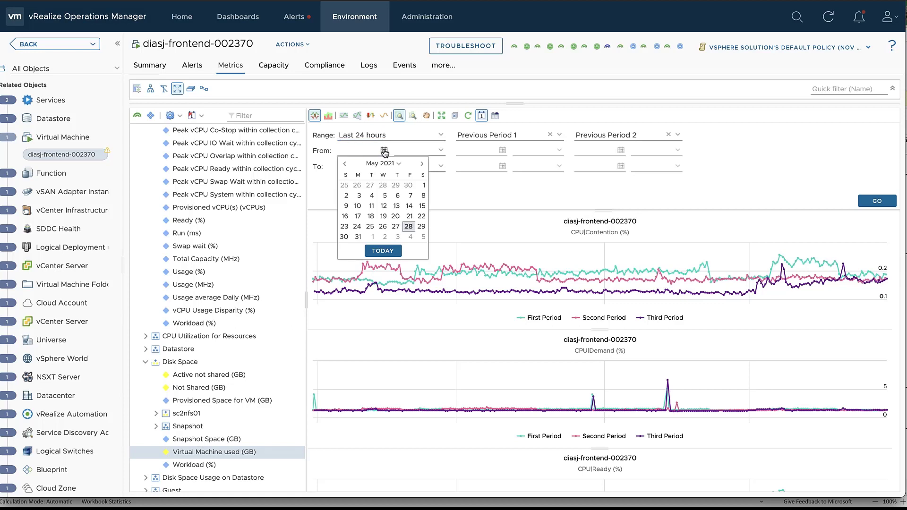
left_click(384, 150)
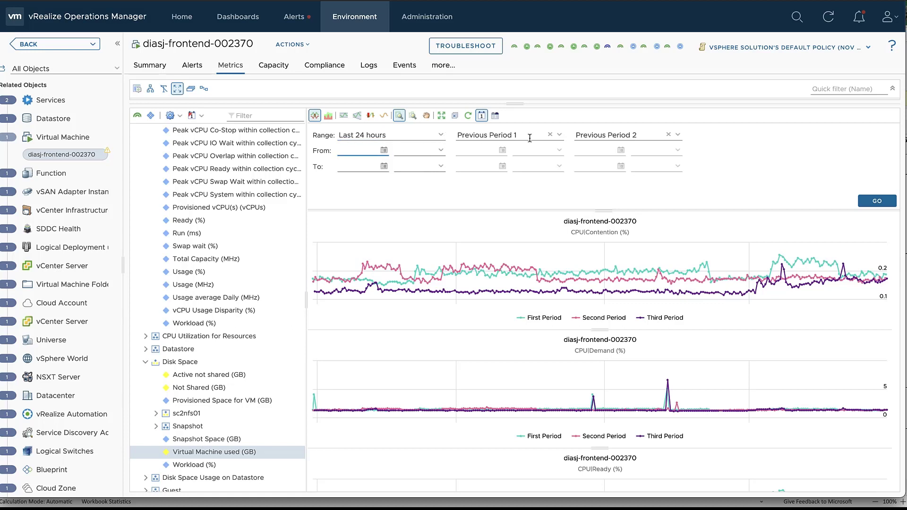
left_click(550, 136)
left_click(384, 151)
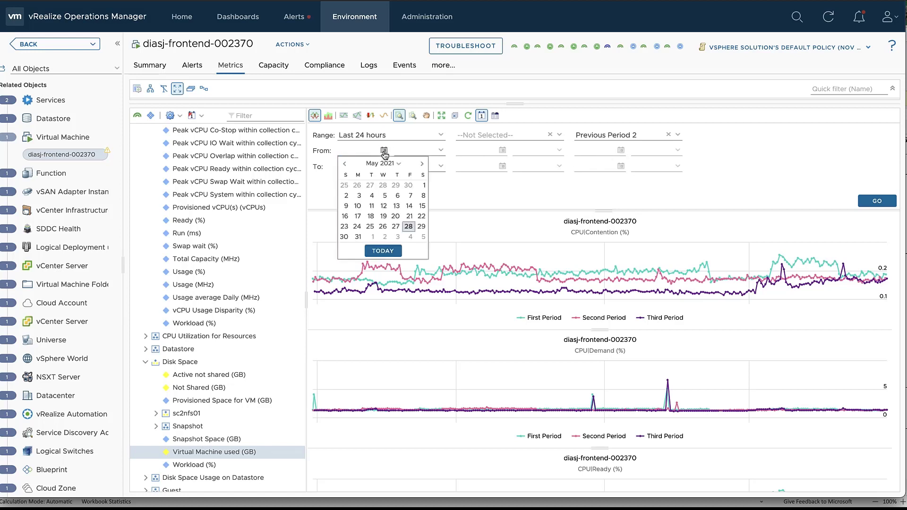
left_click(384, 205)
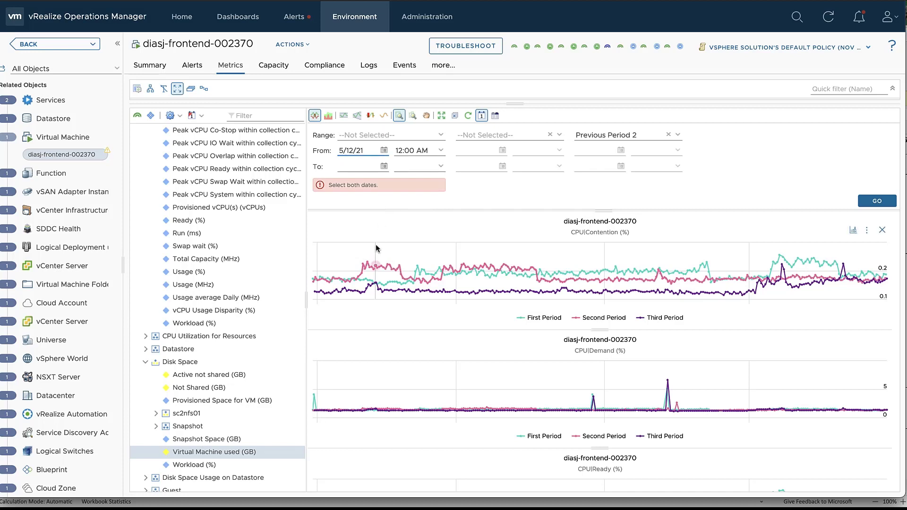
left_click(385, 166)
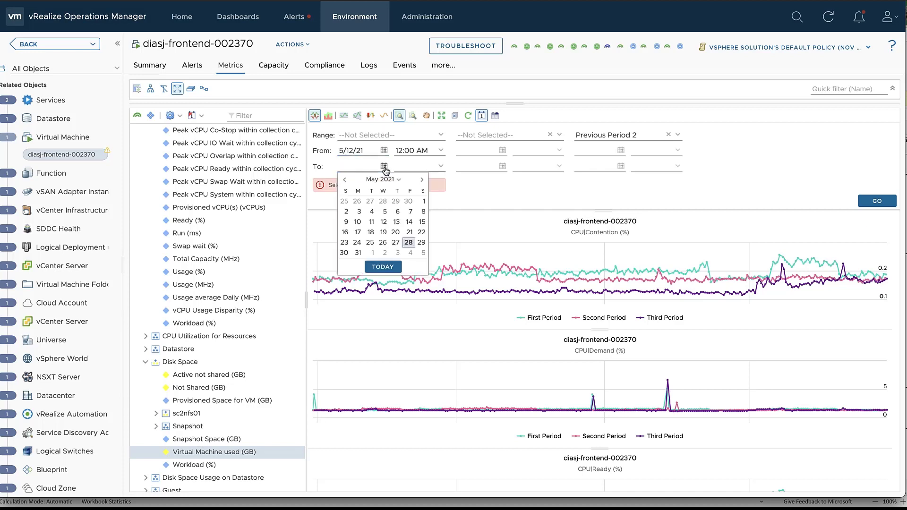
left_click(397, 221)
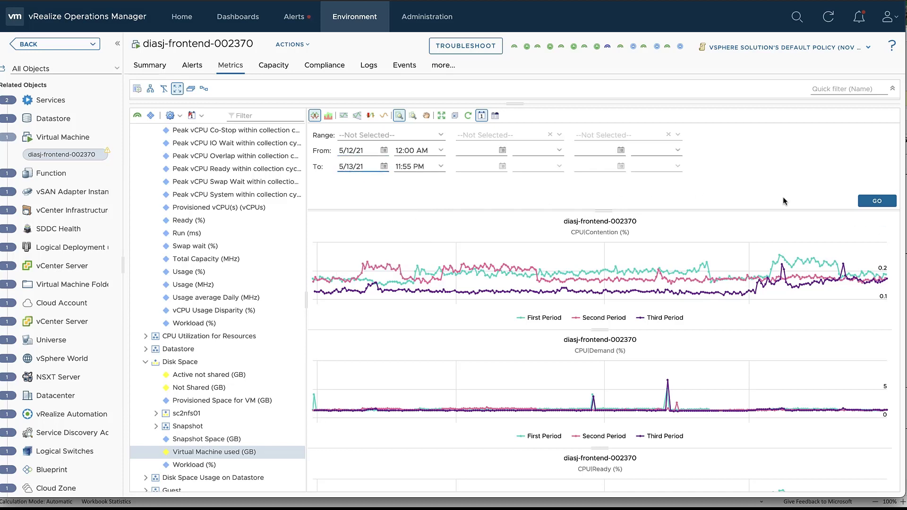
left_click(877, 201)
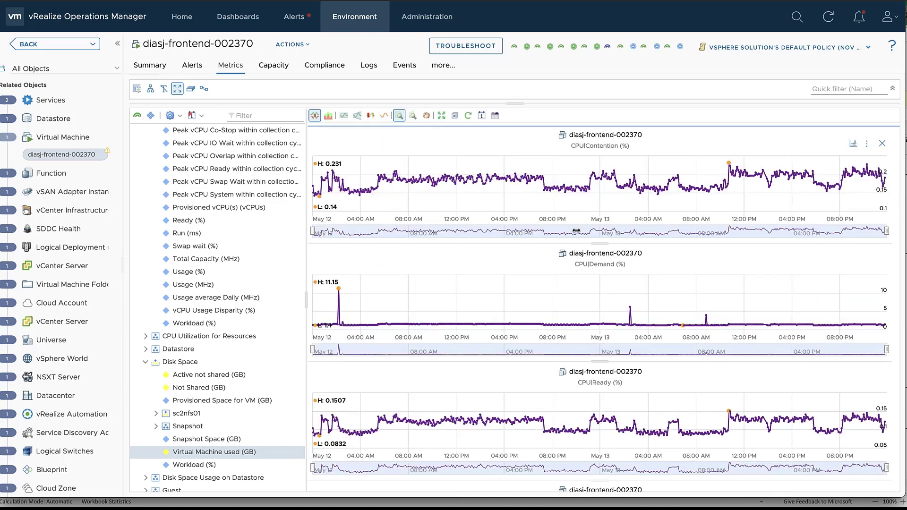
left_click(481, 115)
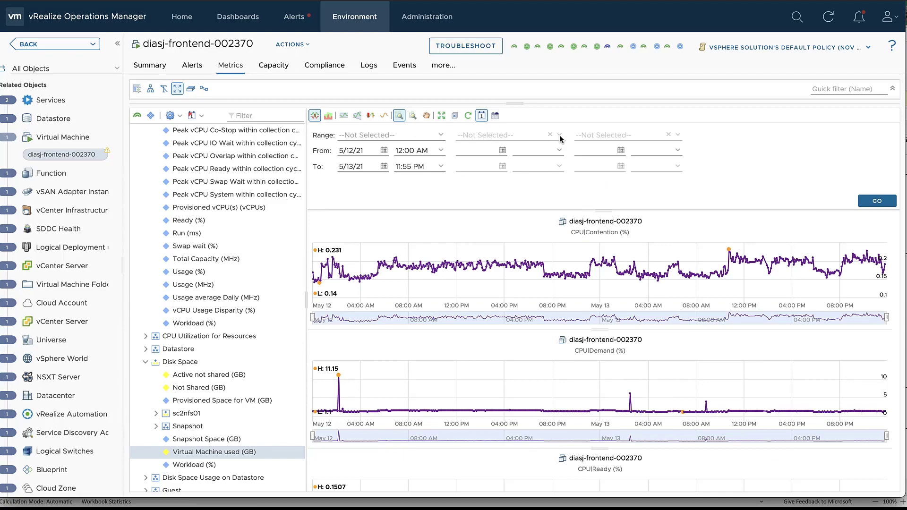
Apply the chosen time range and add an MTD Total Cost chart from the Cost group.
left_click(877, 201)
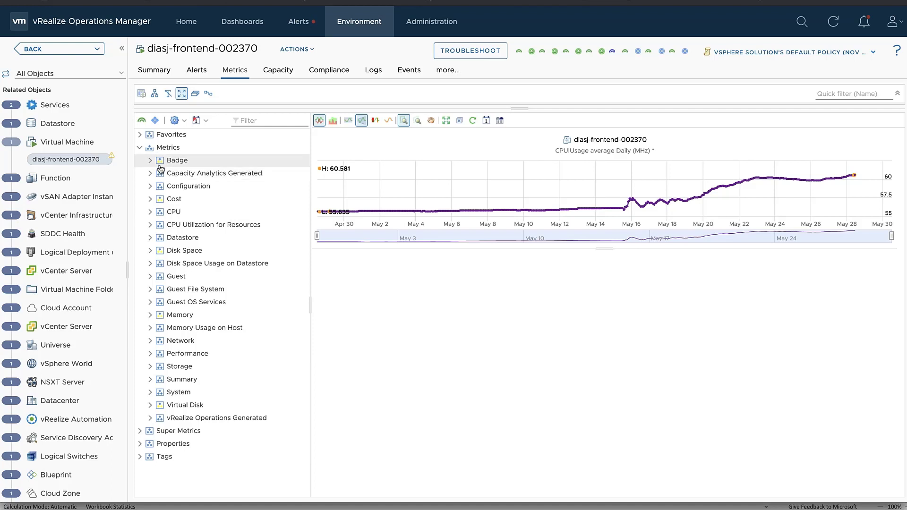
left_click(151, 202)
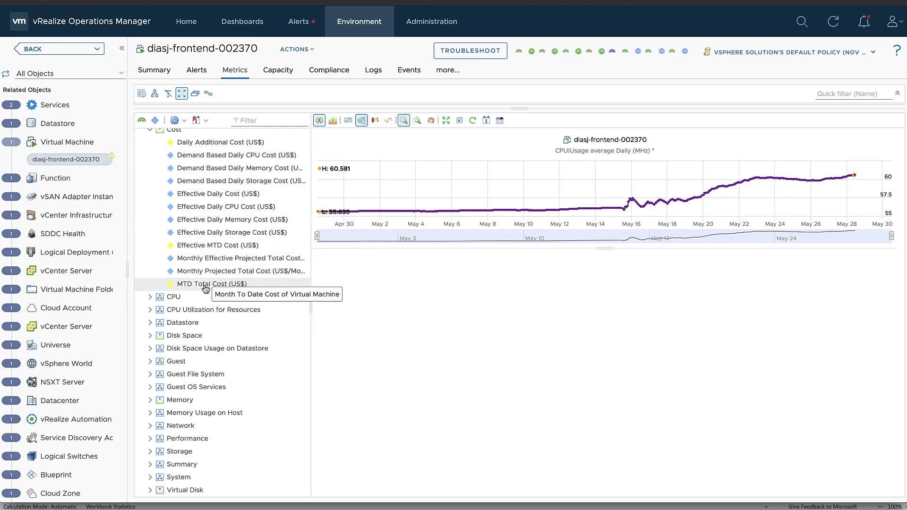
double_click(193, 285)
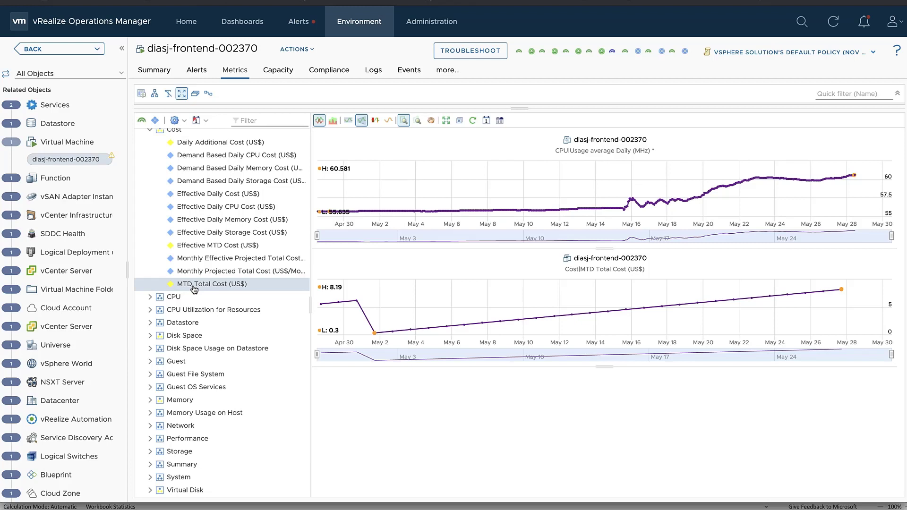
Add Disk Space charts for Virtual Machine used (GB) and Provisioned Space for VM.
scroll(194, 289, "down", 1)
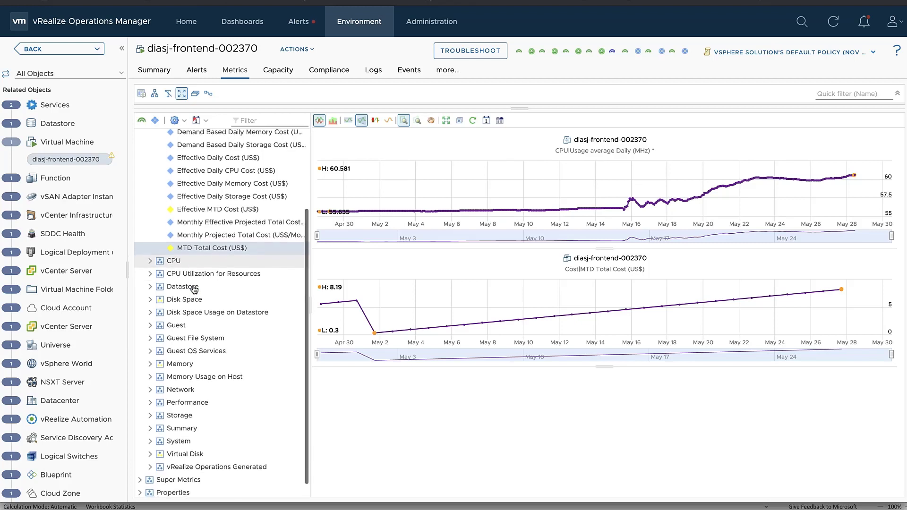
left_click(150, 301)
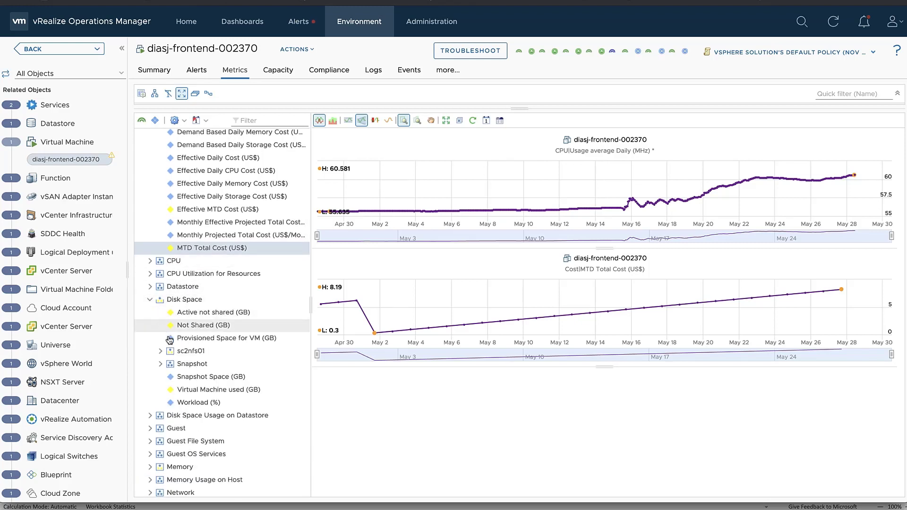
mouse_move(195, 341)
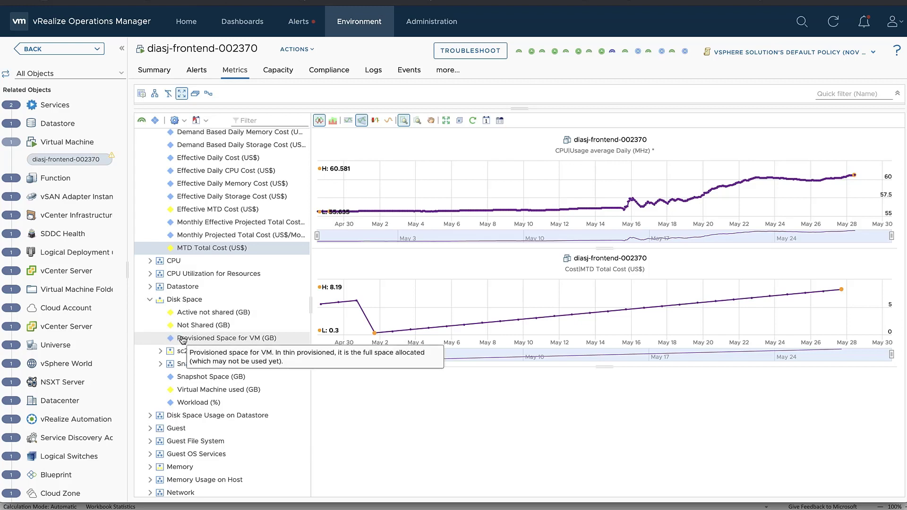
left_click(203, 391)
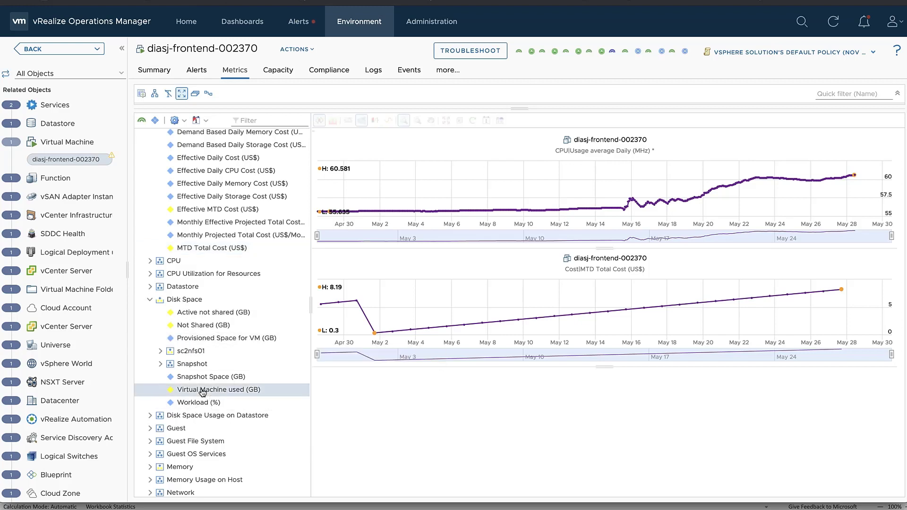
double_click(203, 339)
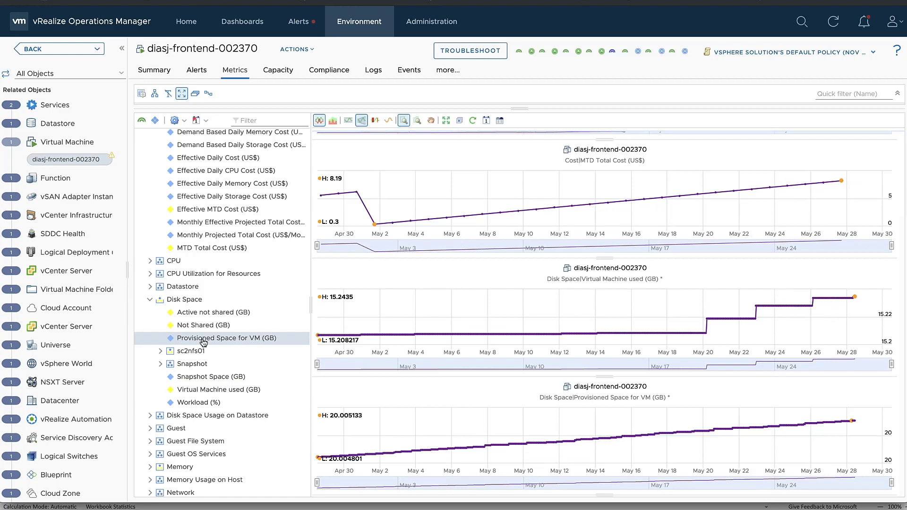
Add a chart for Virtual Disk scsi0:0 Used Disk Space.
scroll(203, 341, "down", 3)
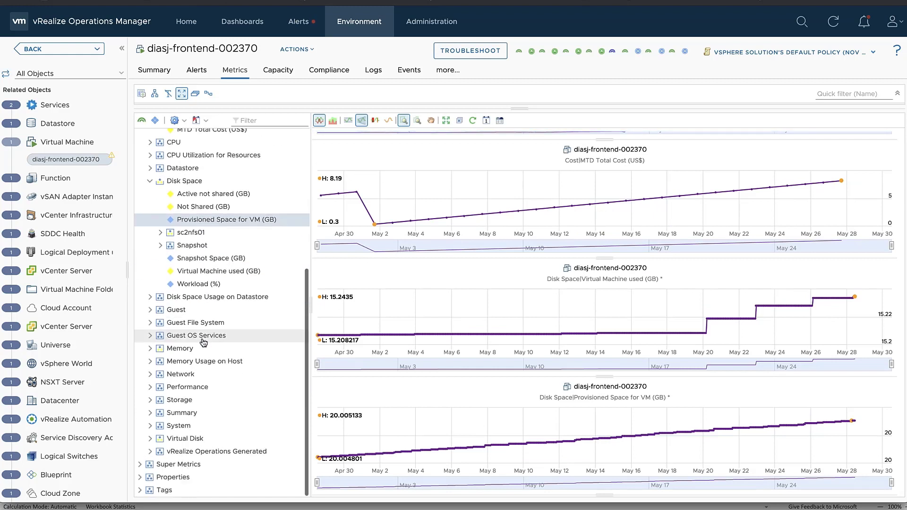
left_click(151, 438)
scroll(219, 441, "down", 3)
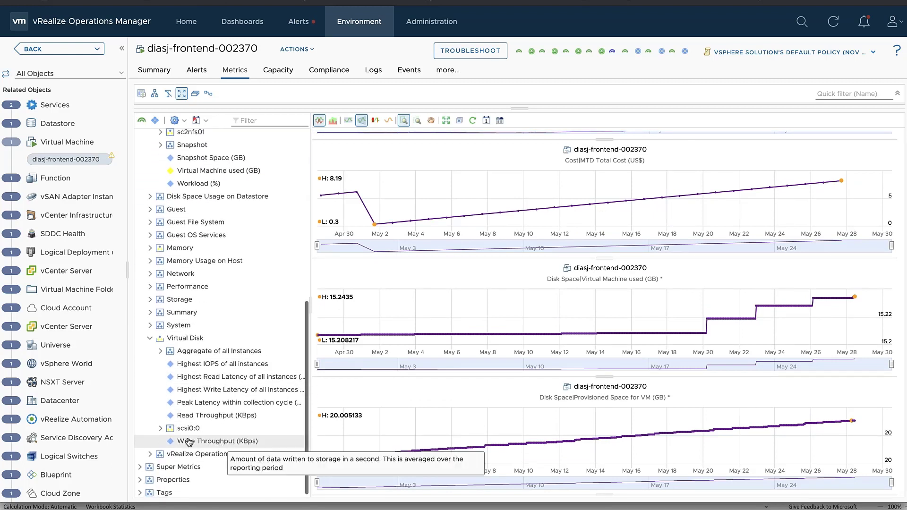
left_click(160, 428)
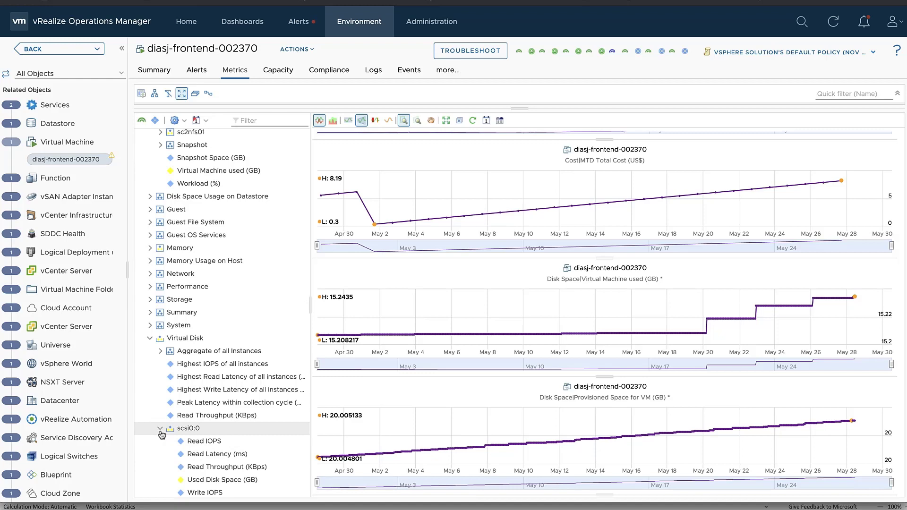
double_click(214, 480)
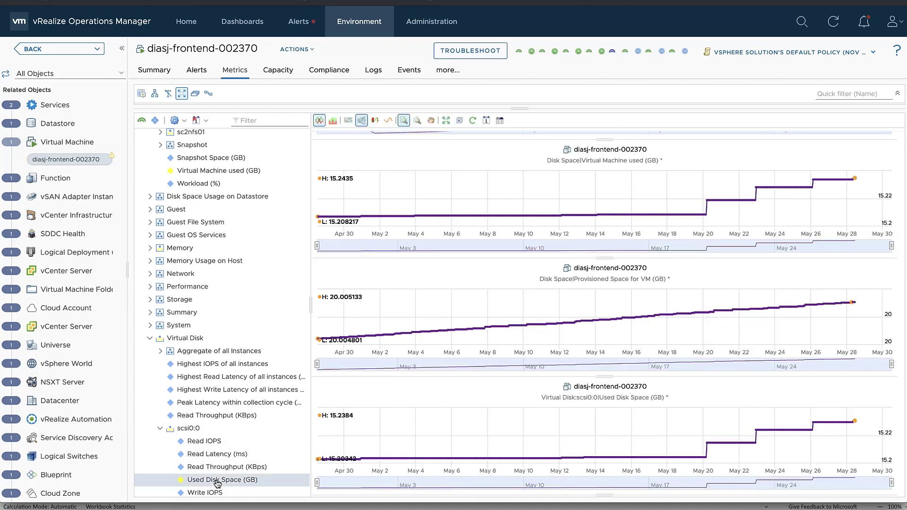
scroll(528, 331, "up", 3)
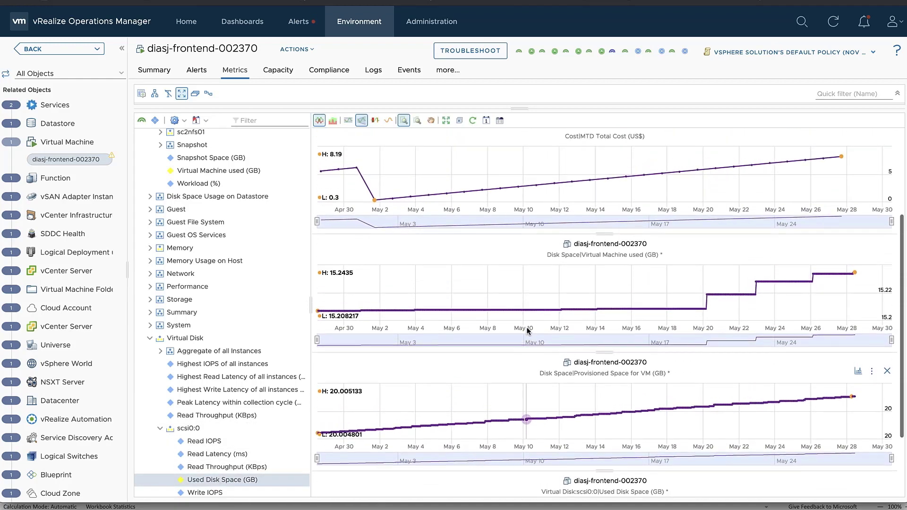
scroll(528, 331, "up", 2)
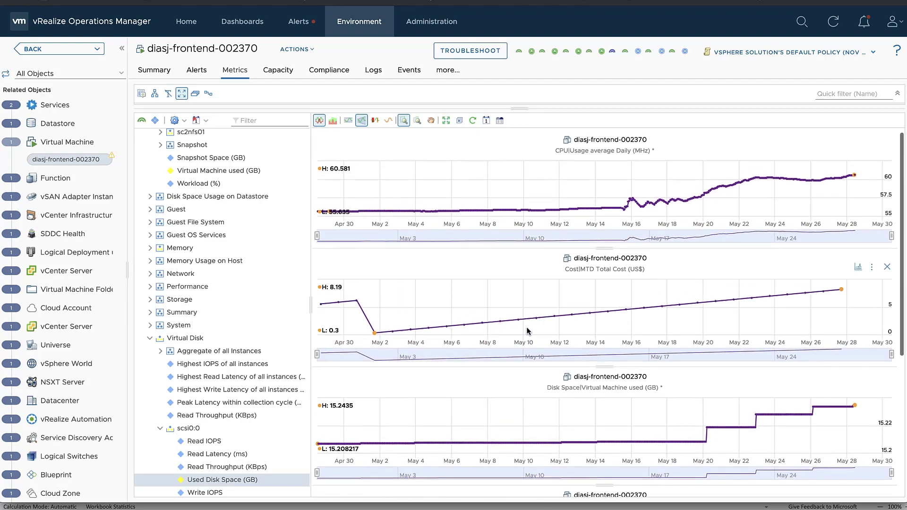
scroll(528, 331, "down", 5)
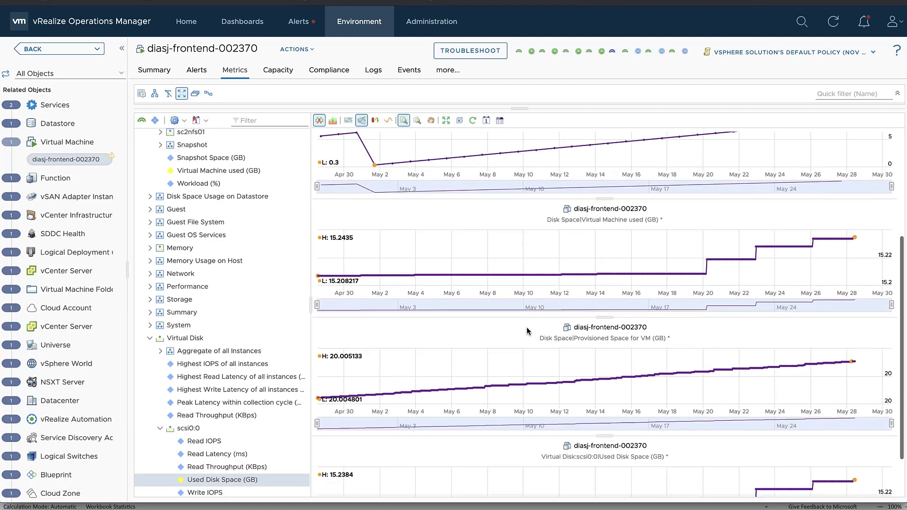
scroll(528, 330, "up", 4)
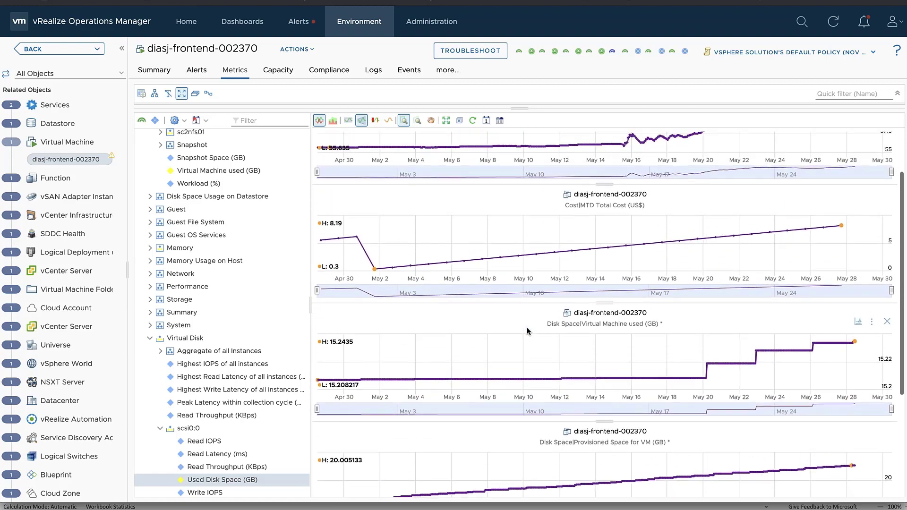
scroll(528, 331, "down", 4)
scroll(528, 330, "up", 5)
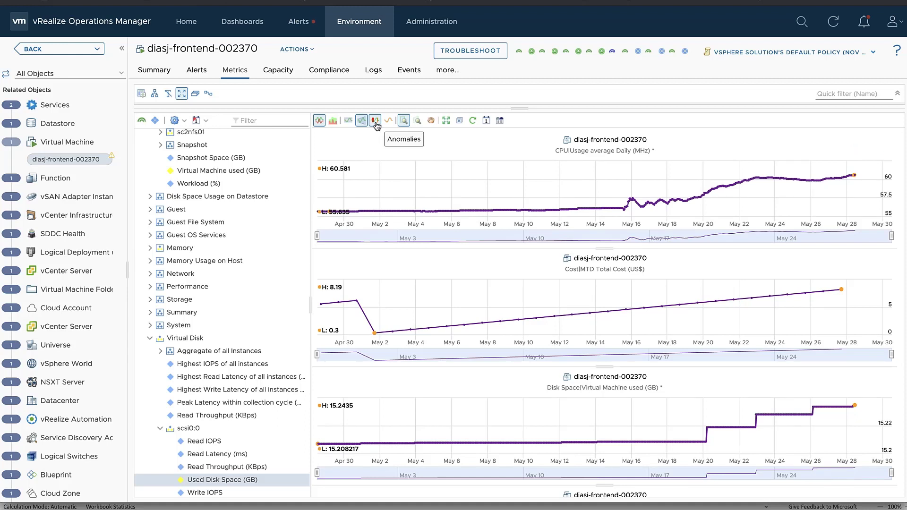
Turn on Anomalies and inspect the bands, including MTD Total Cost (0.3–8.19 US$).
left_click(376, 121)
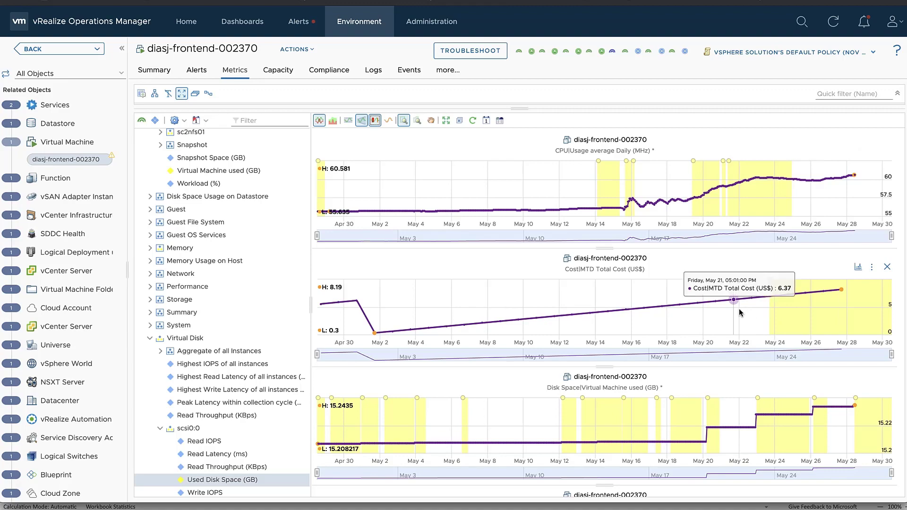
scroll(740, 313, "down", 1)
scroll(740, 313, "down", 5)
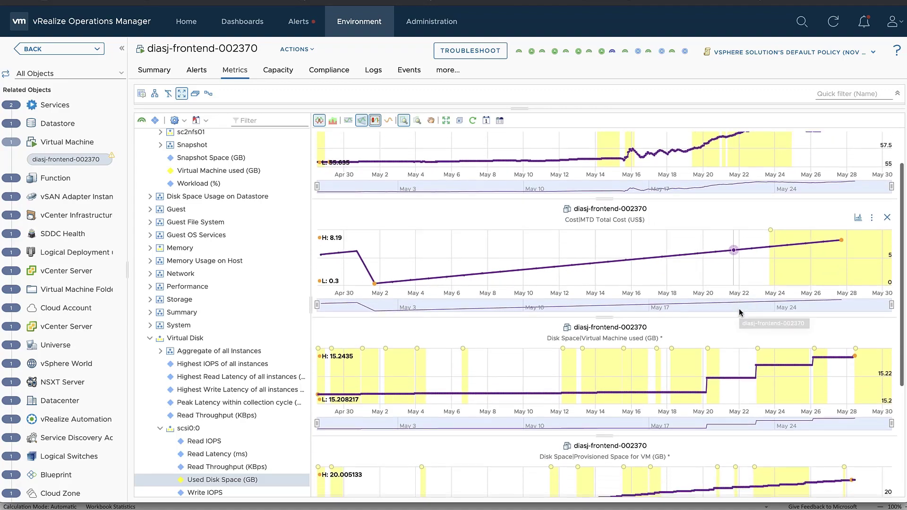
scroll(739, 309, "down", 3)
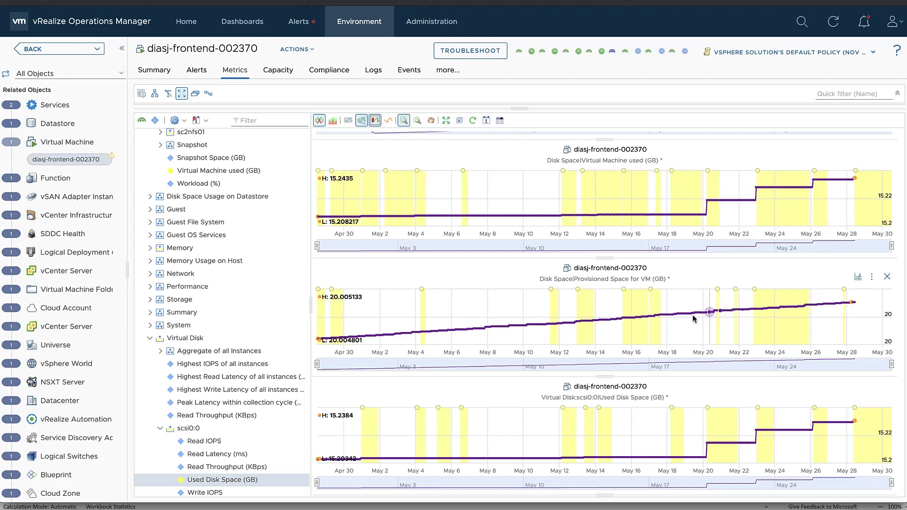
mouse_move(693, 319)
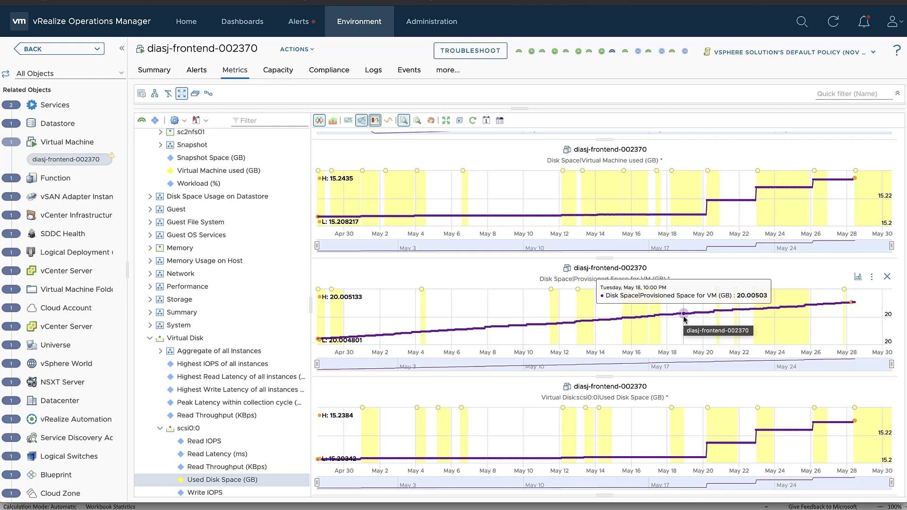
scroll(684, 318, "up", 1)
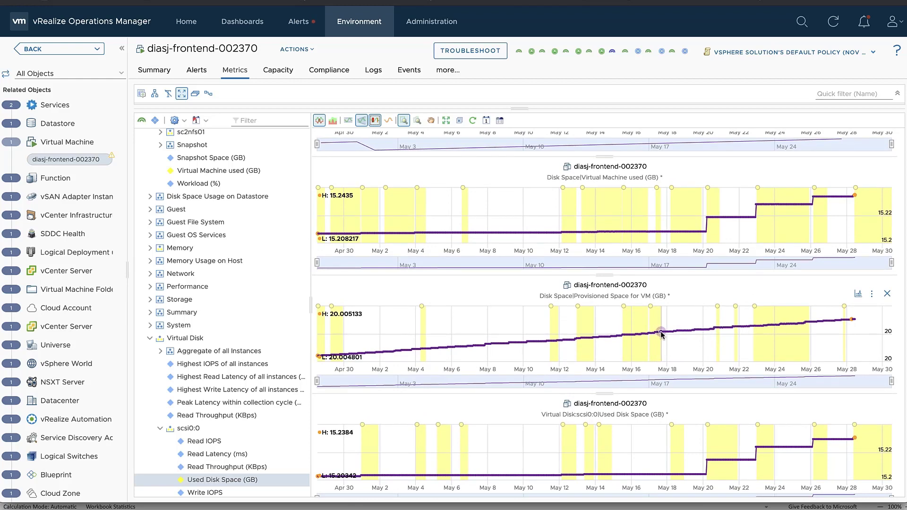
mouse_move(662, 334)
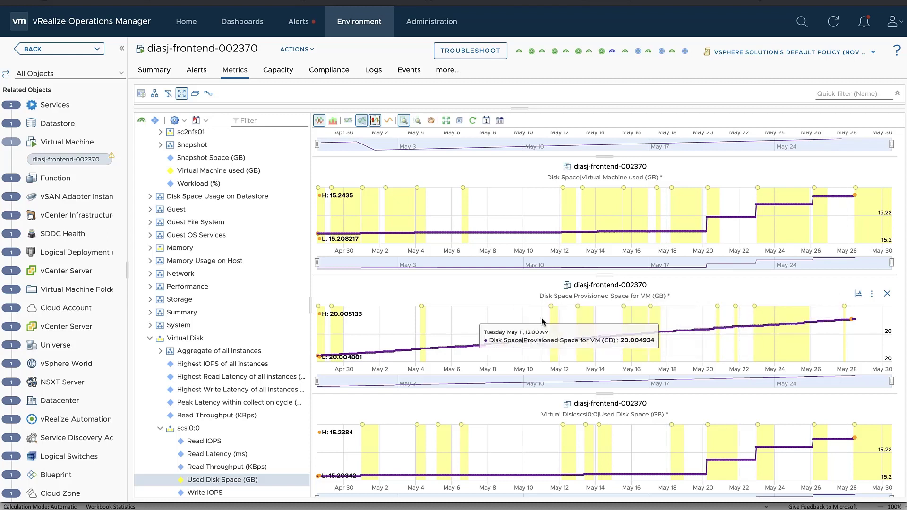
scroll(542, 321, "up", 5)
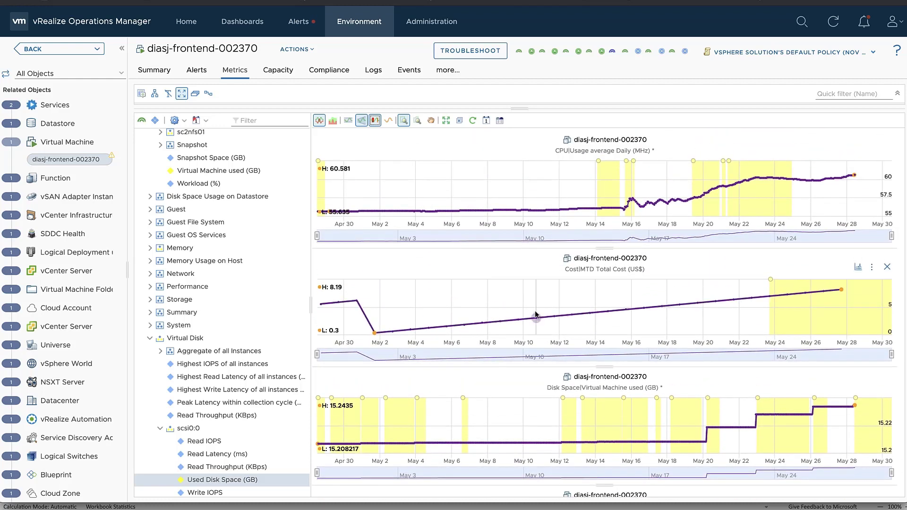
left_click(348, 121)
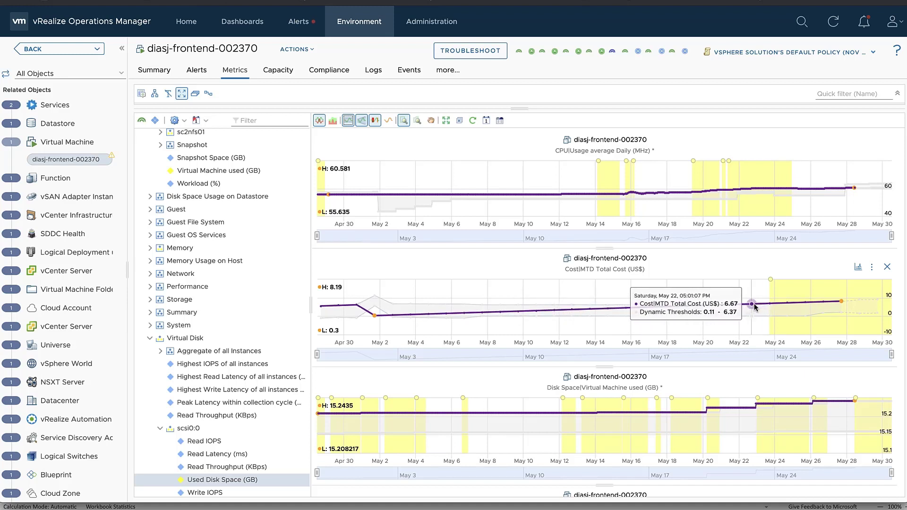
left_click_drag(755, 305, 809, 306)
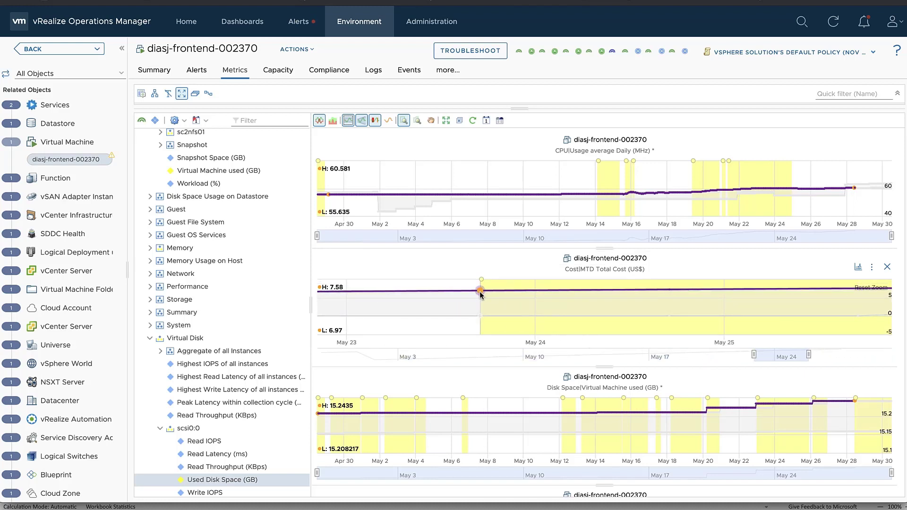
mouse_move(481, 294)
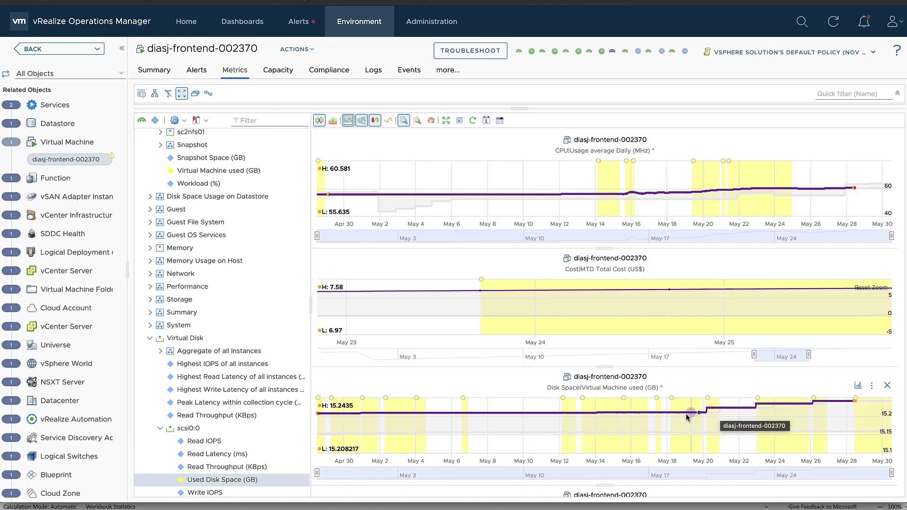
left_click_drag(687, 416, 803, 418)
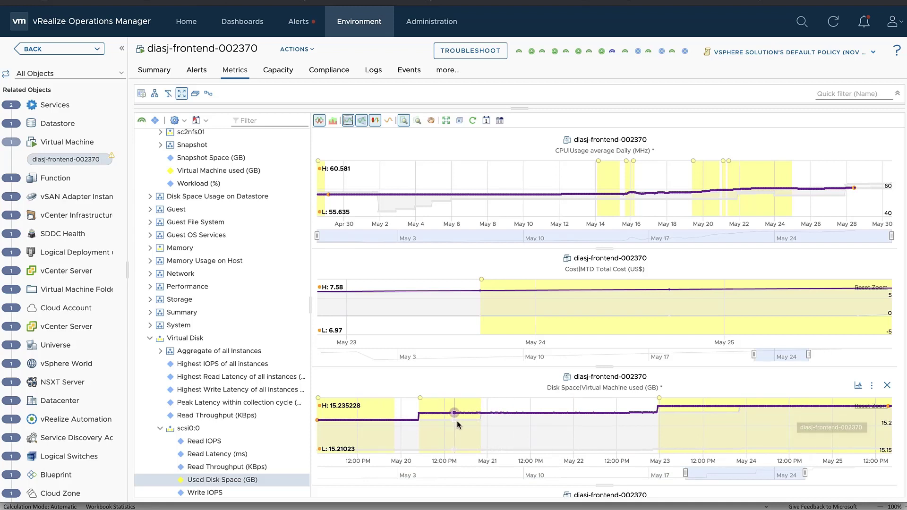
mouse_move(503, 416)
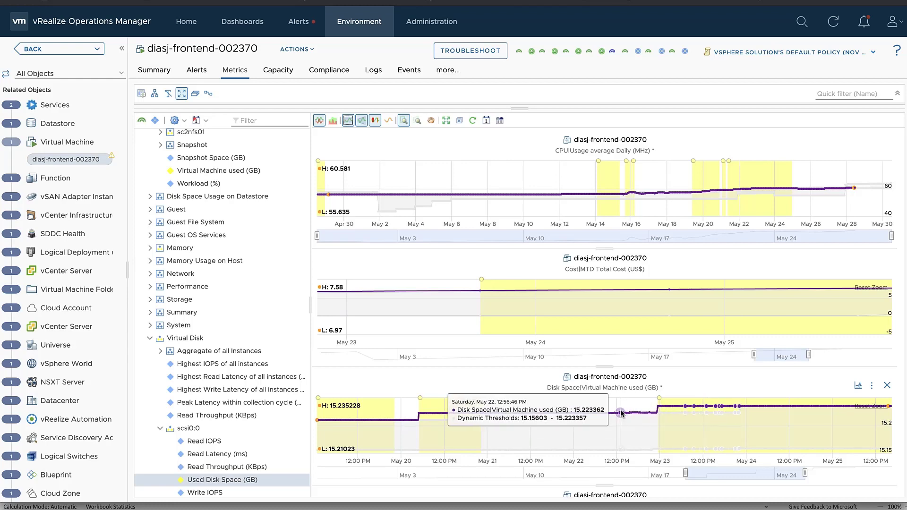
scroll(621, 412, "down", 4)
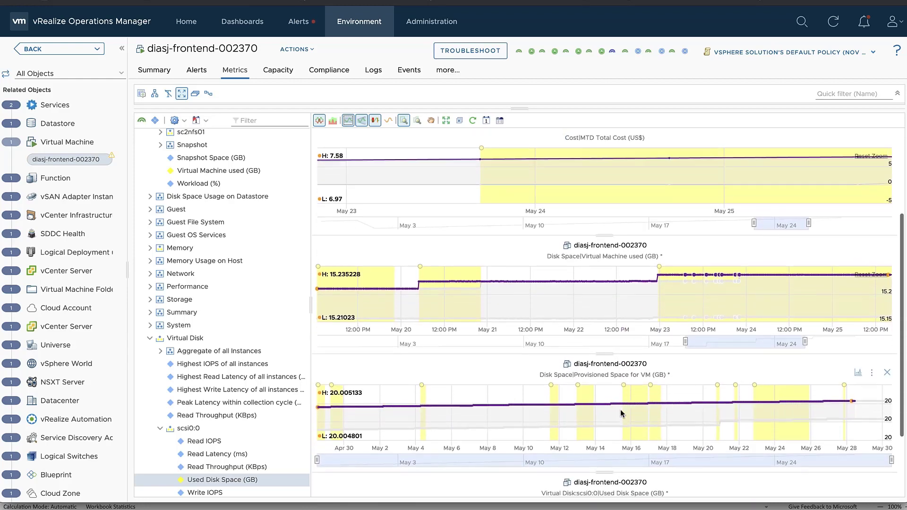
scroll(620, 409, "down", 2)
scroll(620, 409, "up", 3)
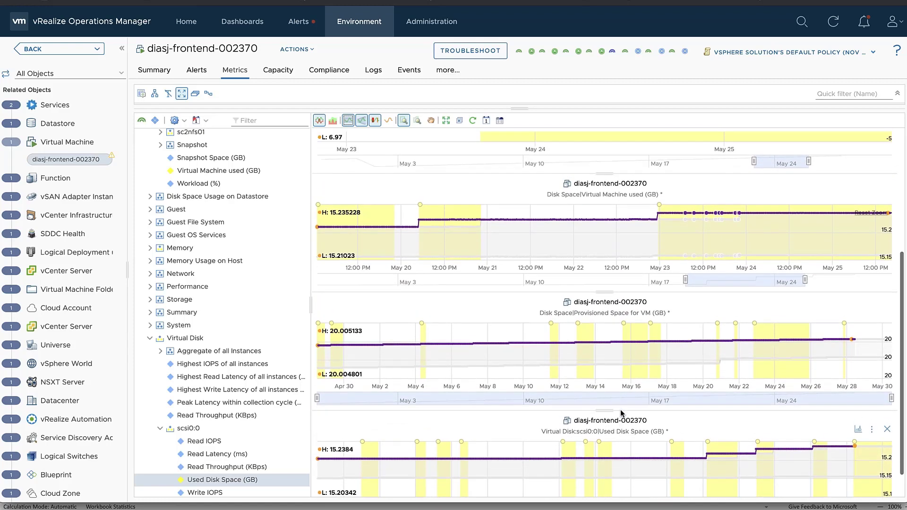
scroll(620, 409, "up", 2)
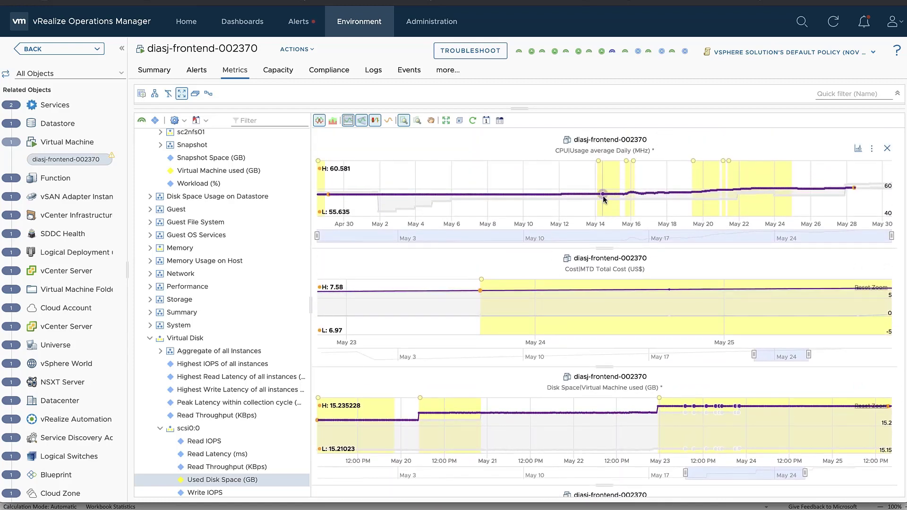
mouse_move(600, 195)
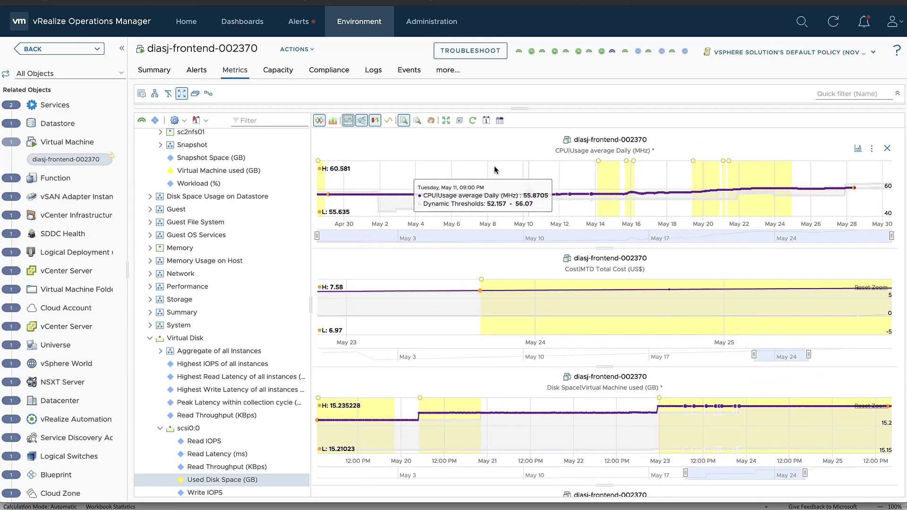
Reset the charts to the full Apr 30–May 30 range with trend lines overlaid, and review them.
left_click(445, 121)
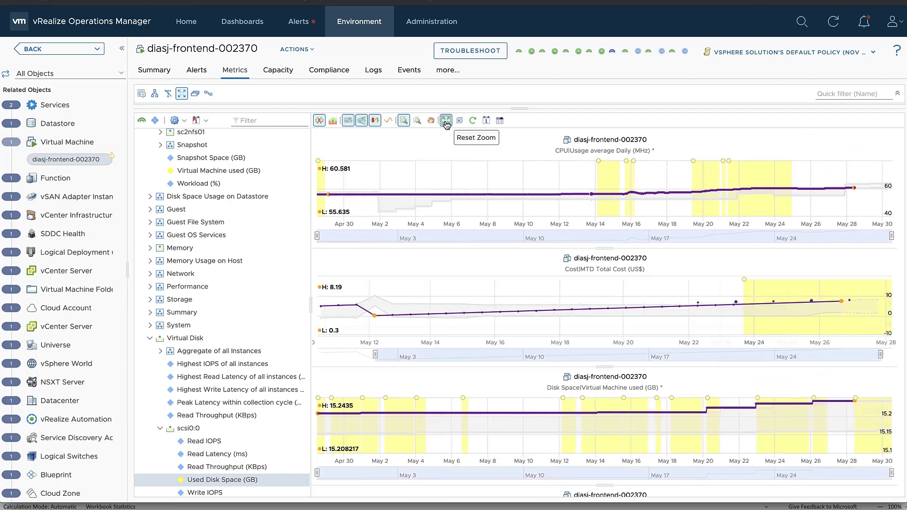
left_click(388, 121)
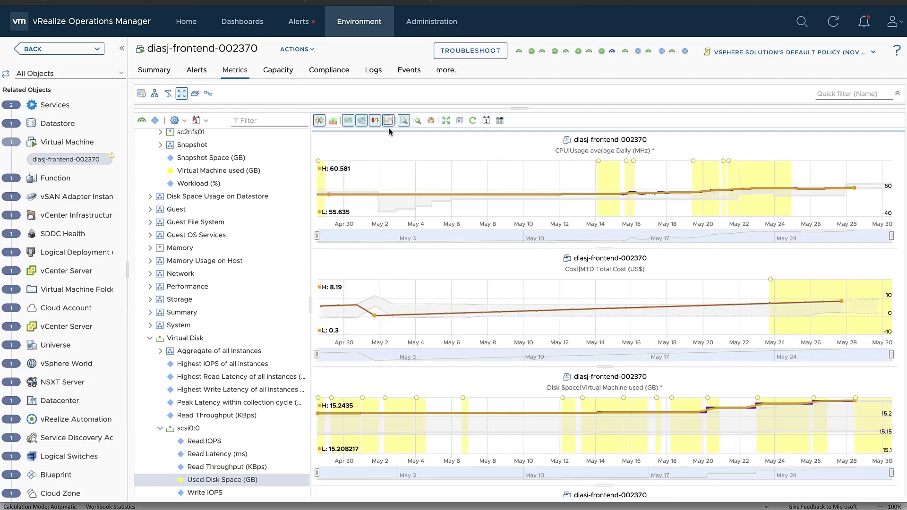
scroll(536, 276, "down", 2)
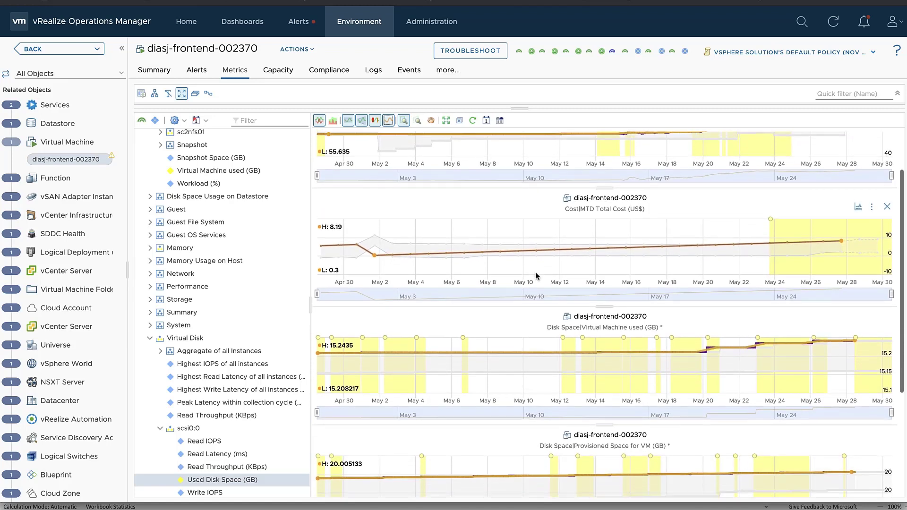
scroll(537, 276, "up", 2)
scroll(536, 273, "down", 1)
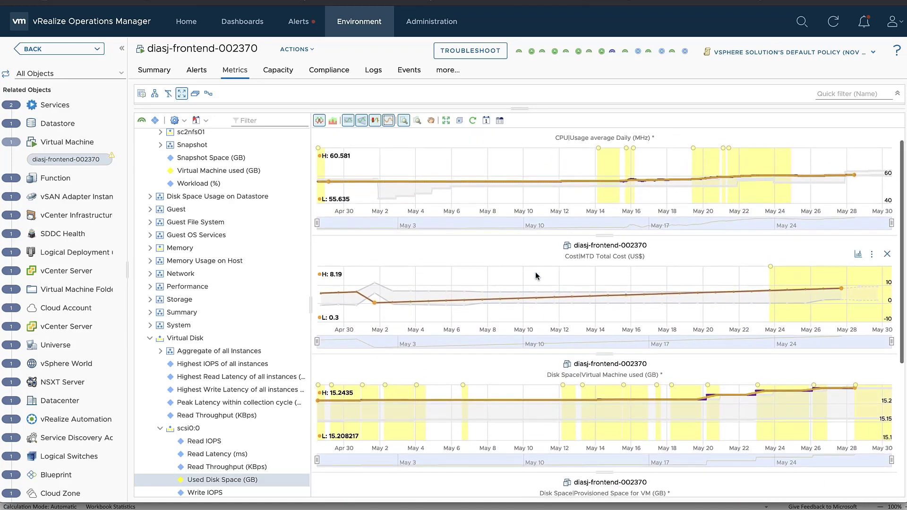
scroll(536, 276, "down", 2)
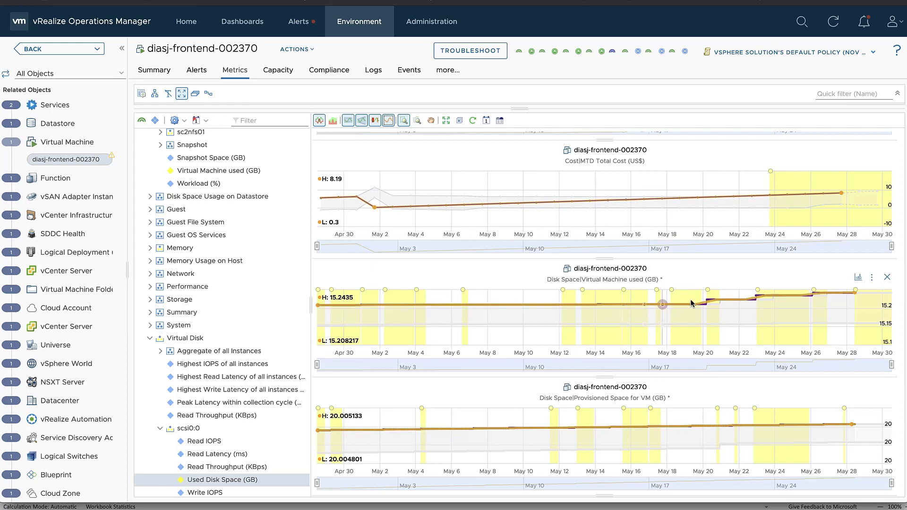
scroll(724, 378, "down", 2)
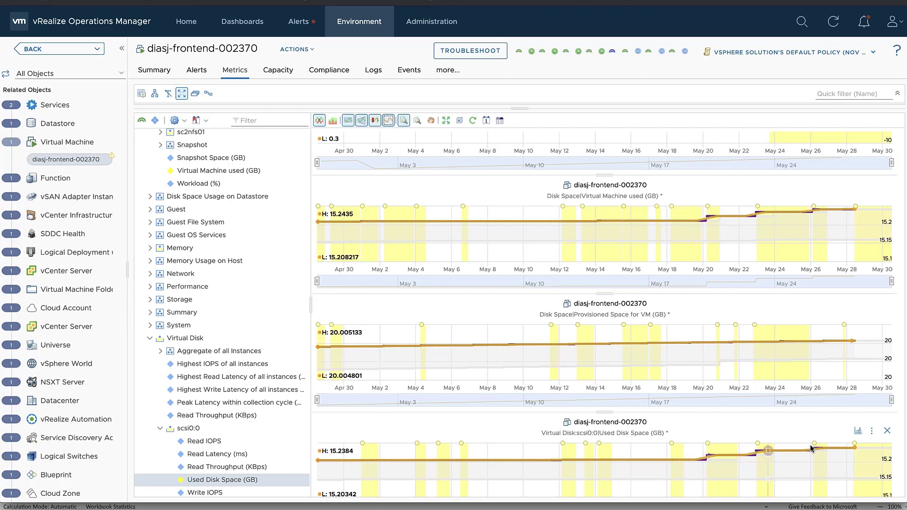
scroll(772, 389, "up", 1)
scroll(771, 389, "up", 3)
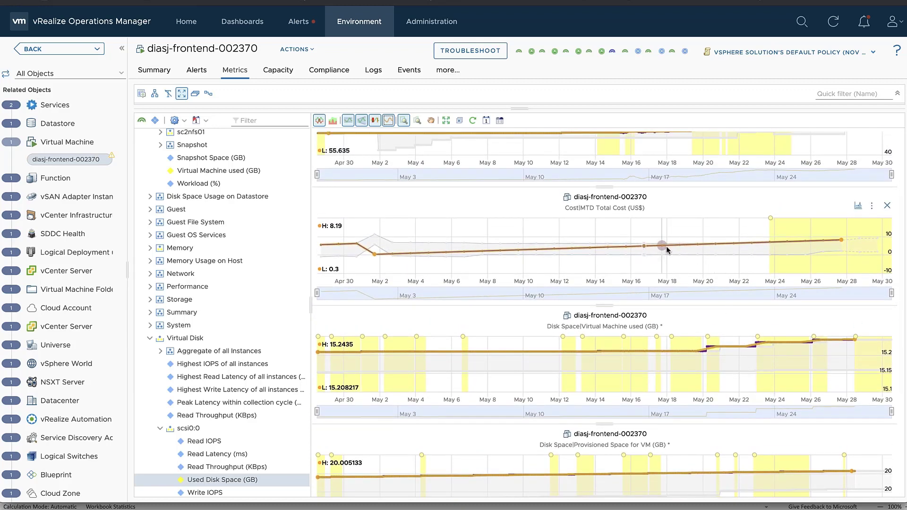
mouse_move(680, 247)
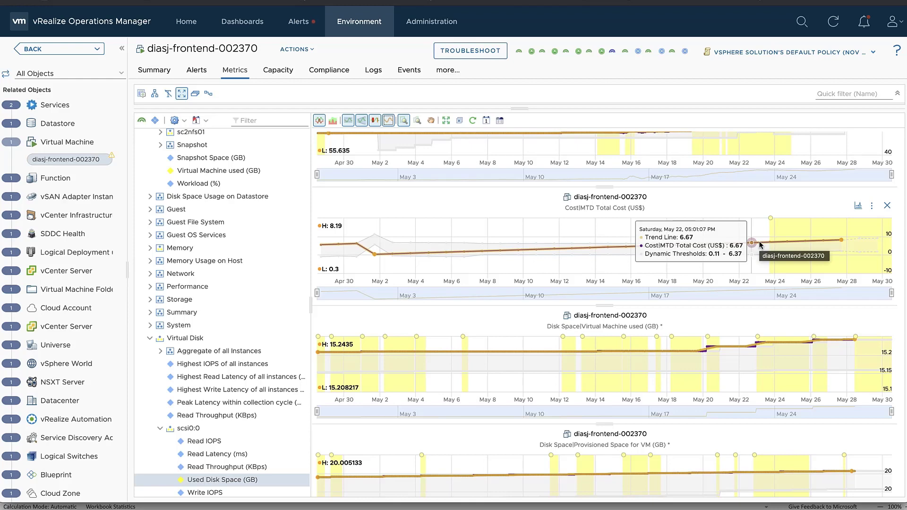
scroll(761, 245, "up", 1)
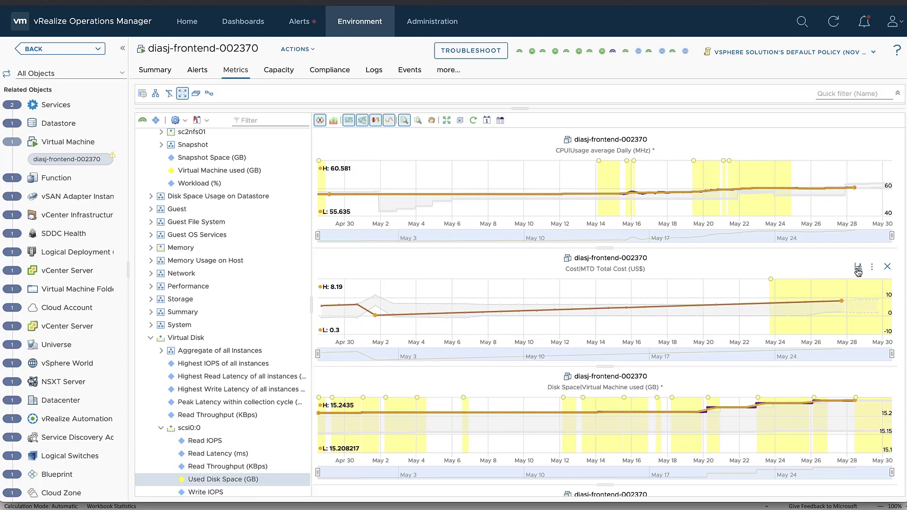
Correlate the CPU Usage chart against the VM's own Self-Metrics.
left_click(860, 150)
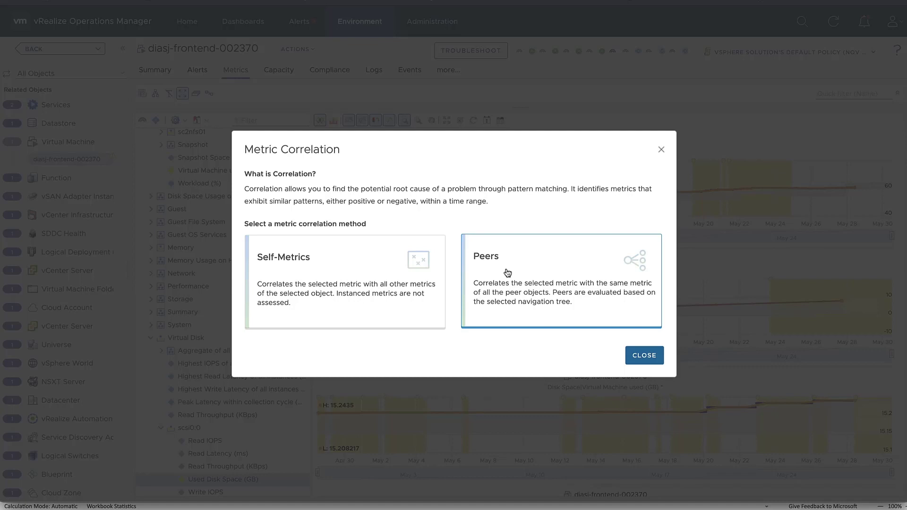
left_click(358, 275)
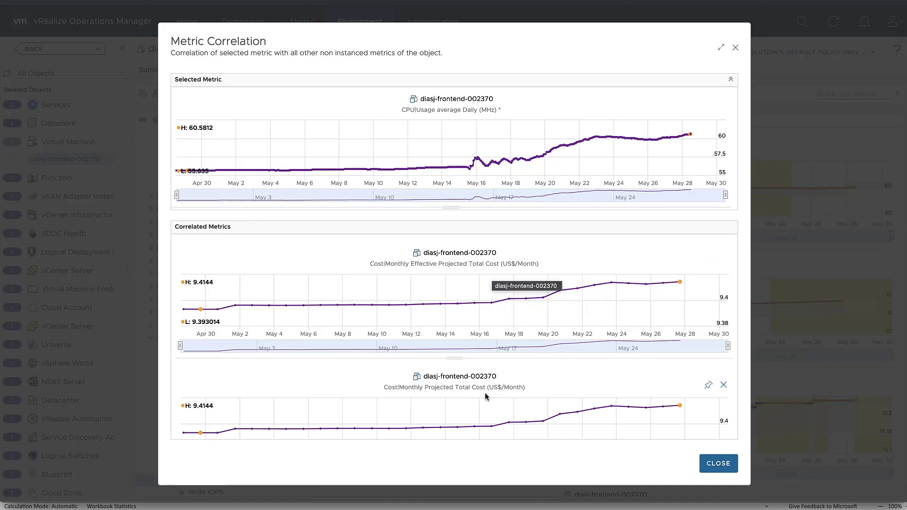
Scroll the Correlated Metrics list to review the projected cost, memory consumed and disk space charts.
scroll(570, 330, "down", 2)
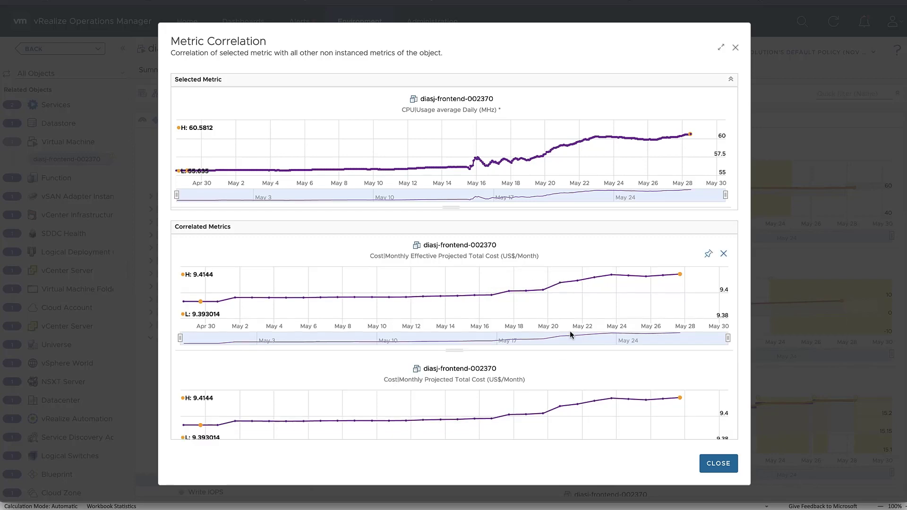
scroll(570, 335, "down", 4)
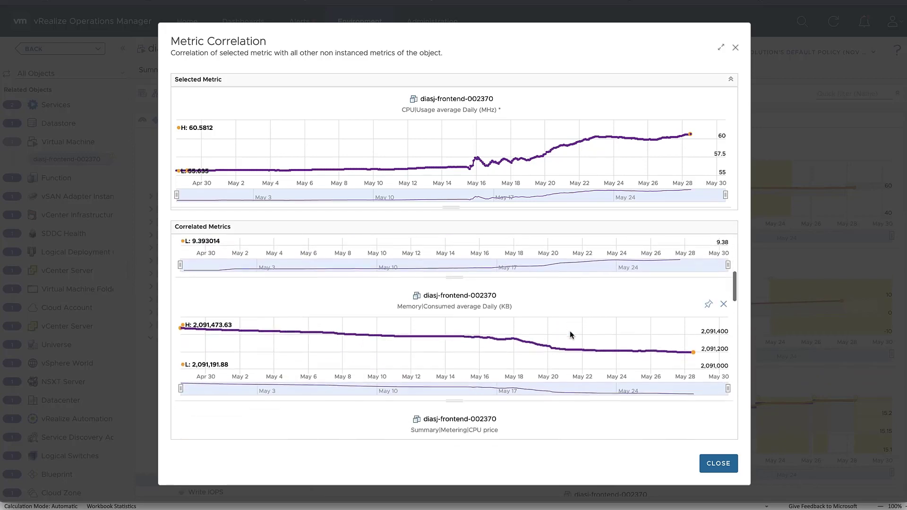
scroll(570, 335, "down", 1)
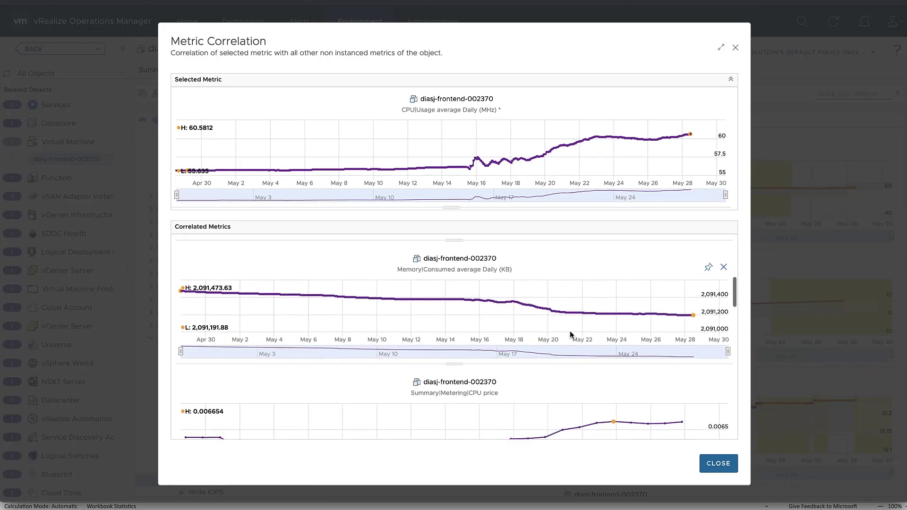
mouse_move(511, 303)
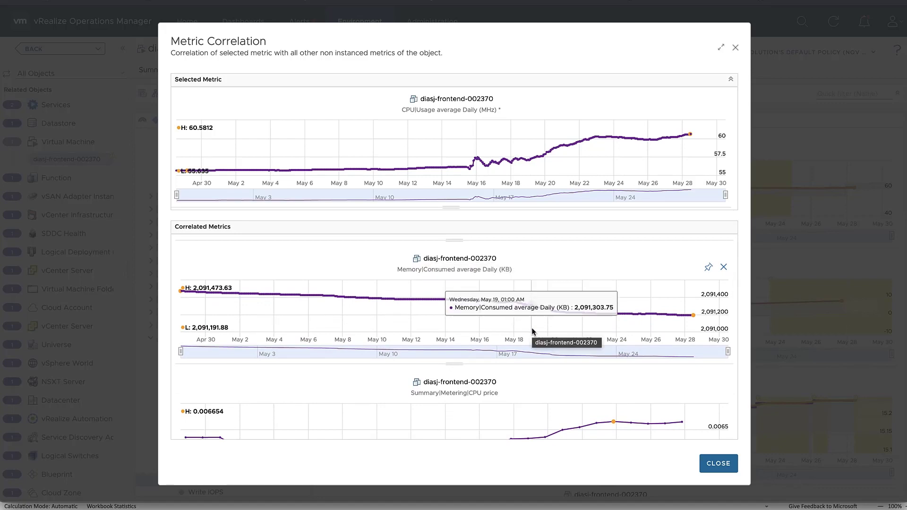
scroll(533, 332, "down", 4)
scroll(532, 332, "down", 3)
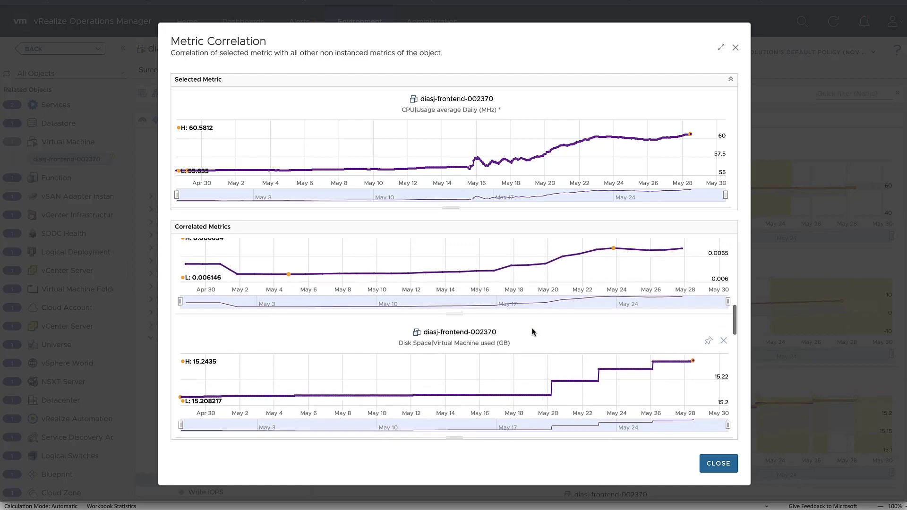
scroll(532, 332, "down", 5)
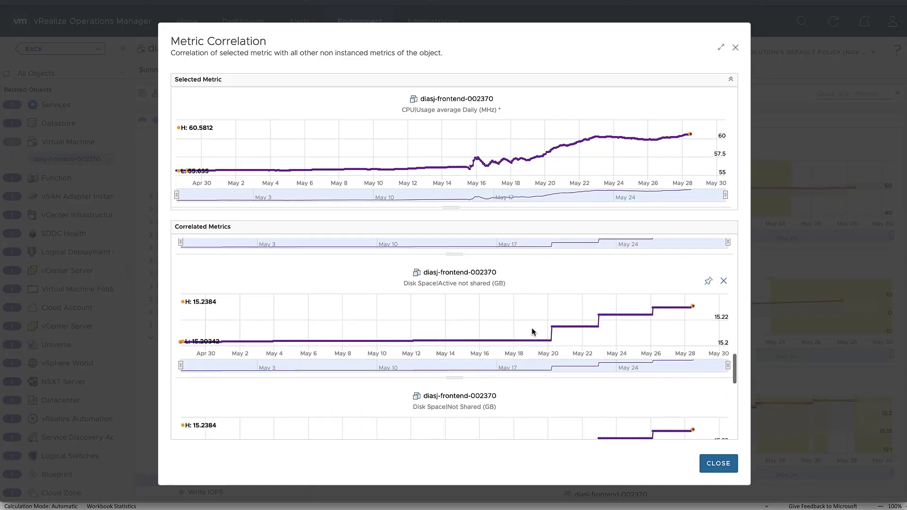
scroll(533, 332, "down", 2)
scroll(533, 332, "down", 4)
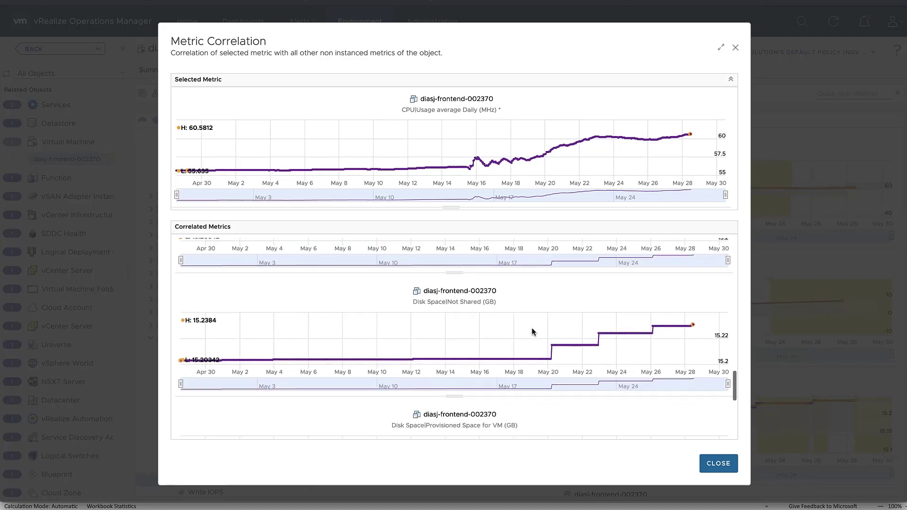
scroll(532, 332, "down", 2)
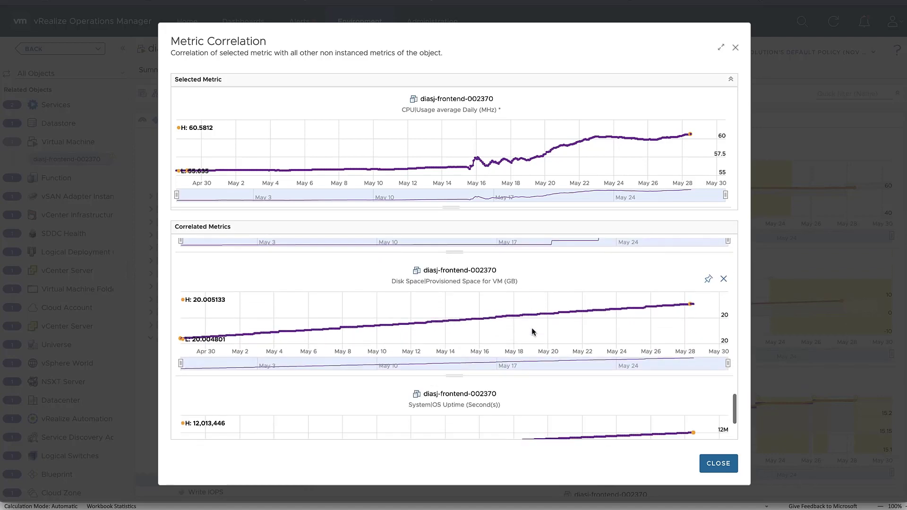
scroll(532, 332, "up", 2)
scroll(533, 333, "up", 1)
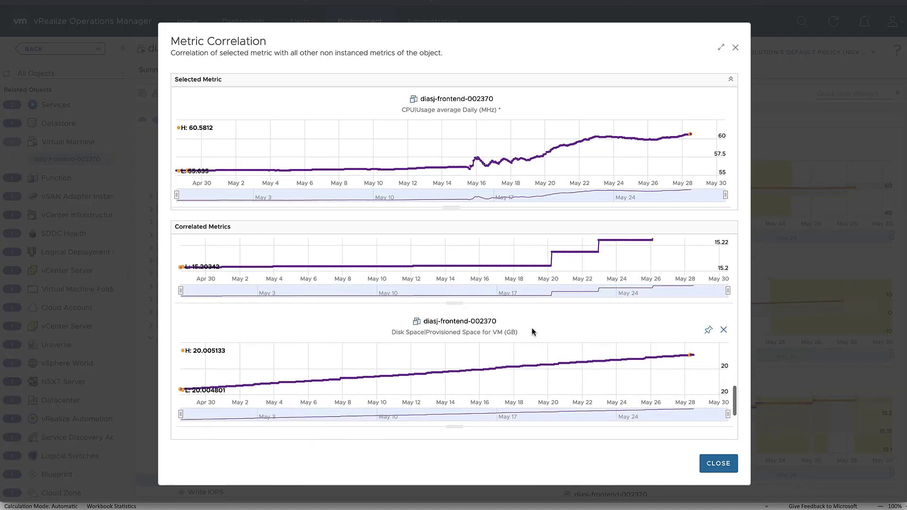
scroll(533, 332, "up", 7)
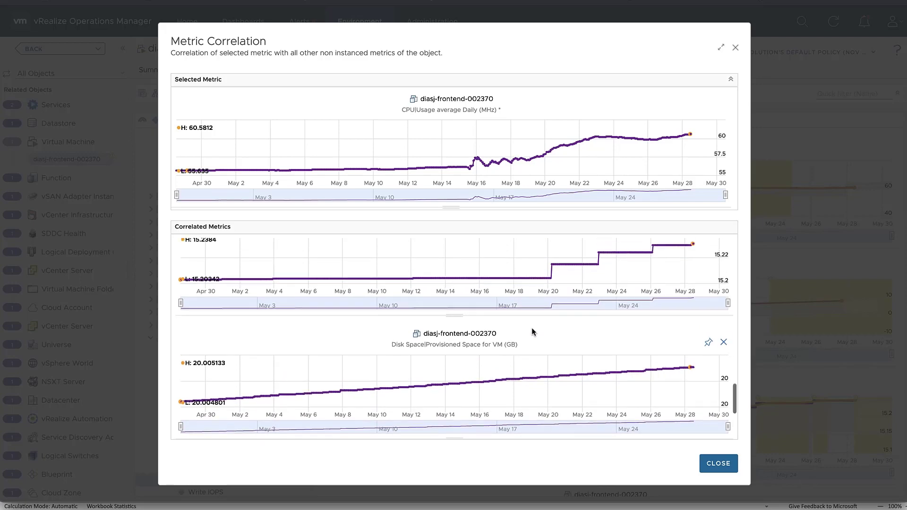
scroll(532, 332, "down", 3)
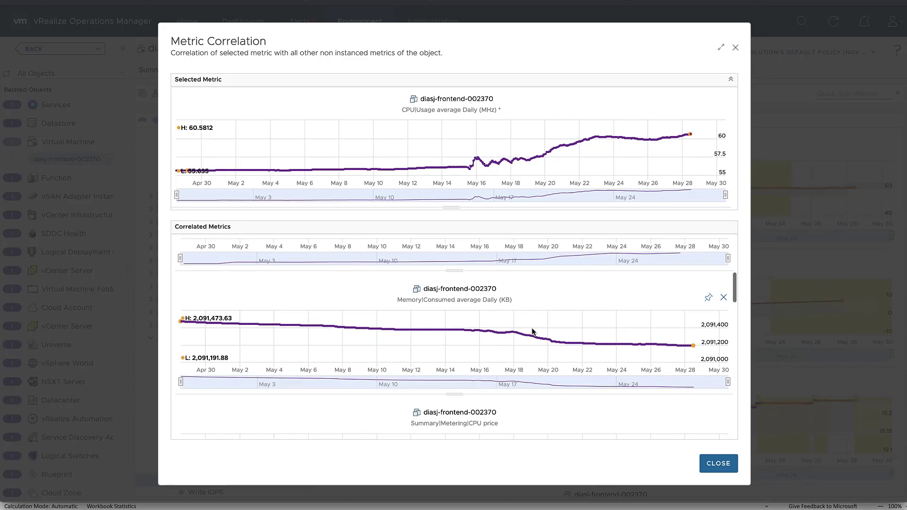
scroll(532, 333, "up", 1)
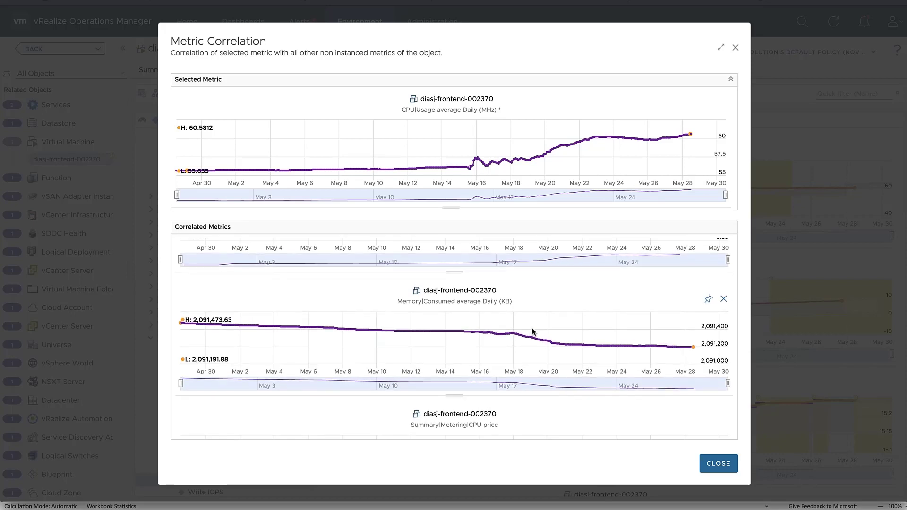
scroll(533, 331, "up", 5)
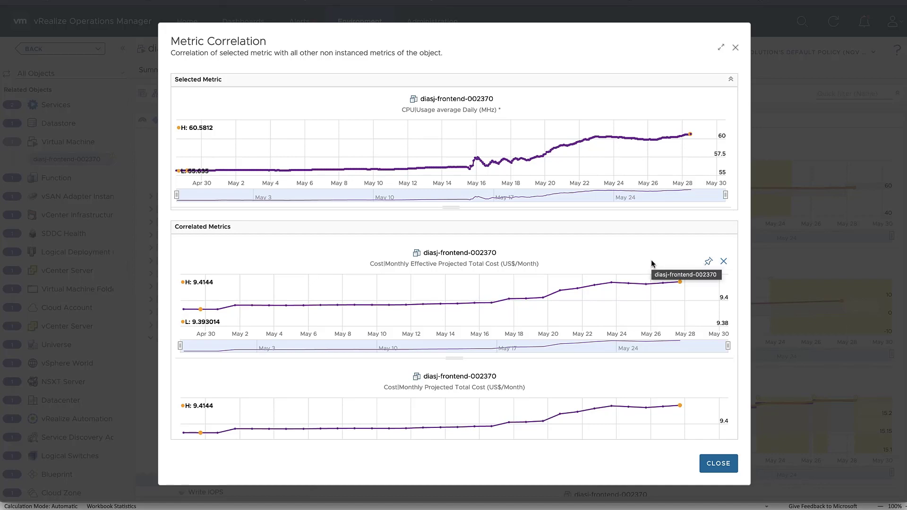
Close the CPU results and correlate the Cost|MTD Total Cost chart across peer VMs.
left_click(718, 464)
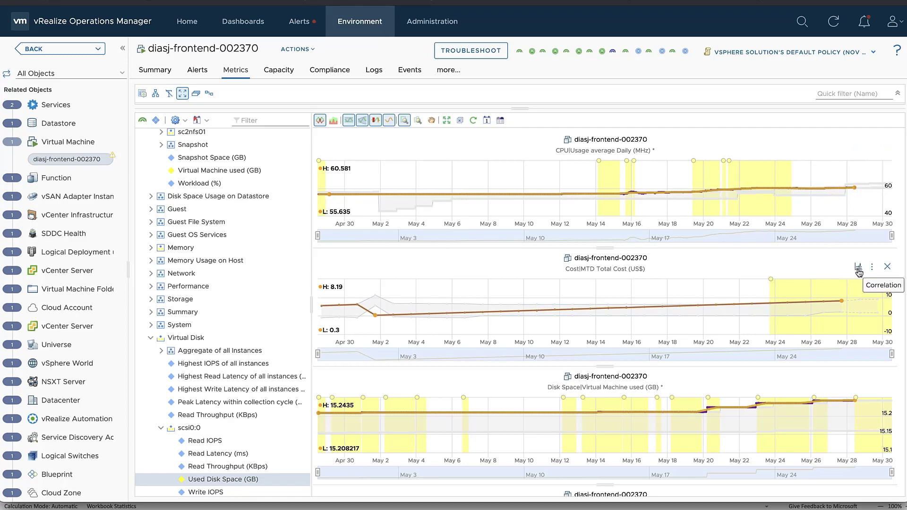
left_click(858, 268)
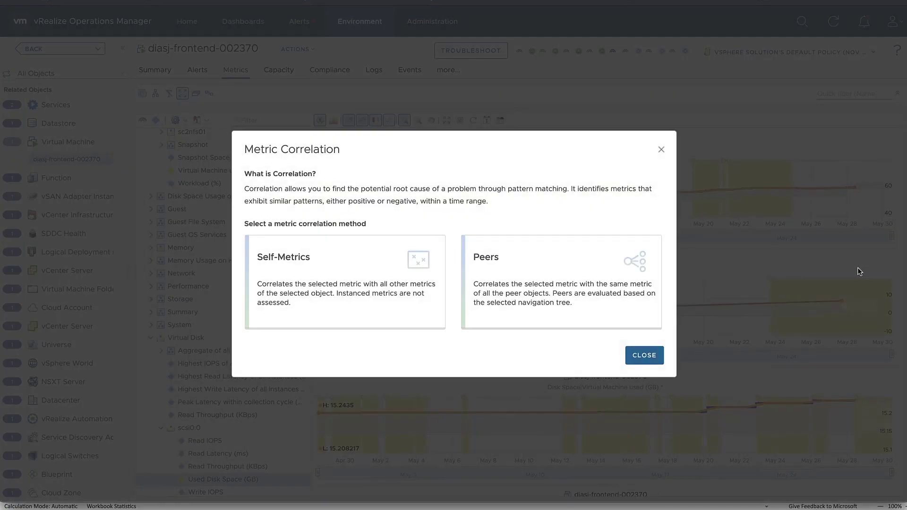
left_click(573, 277)
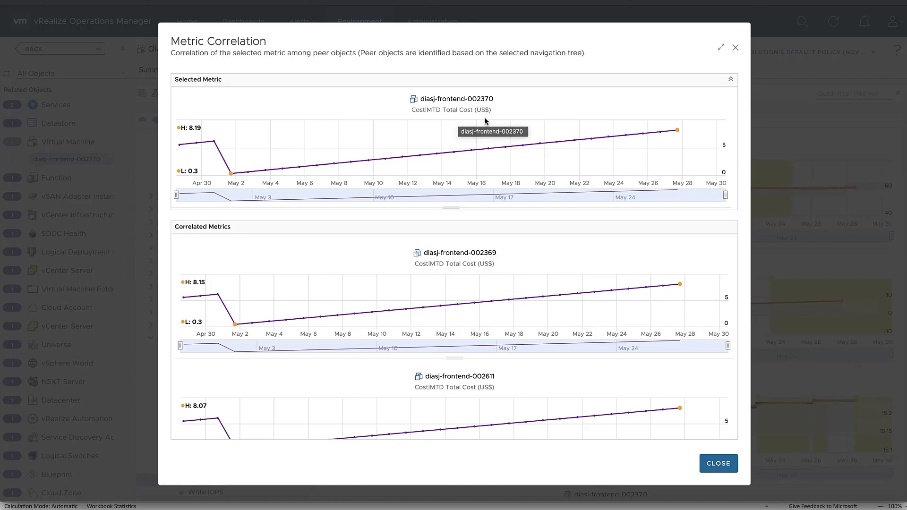
Pin the diasj-mysql-002610 and diasj-loadGen-002372 MTD Total Cost charts from the peer results.
mouse_move(478, 270)
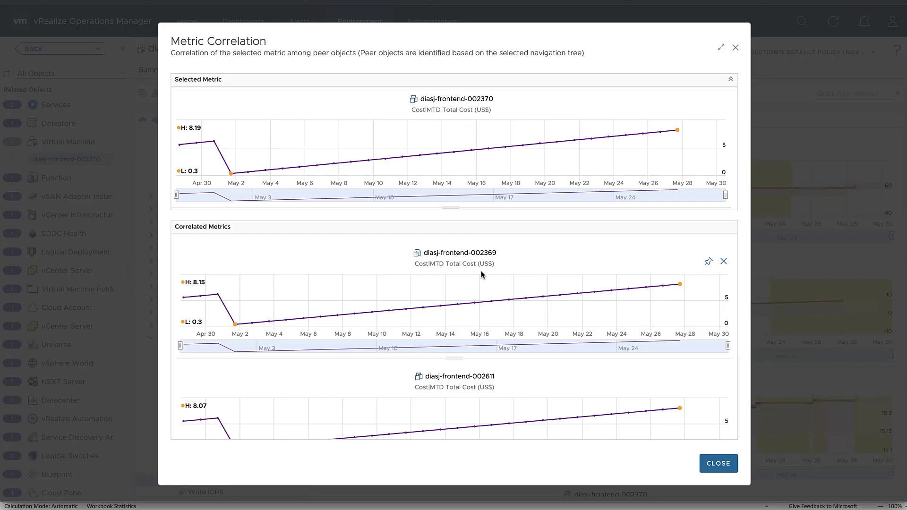
scroll(481, 274, "down", 3)
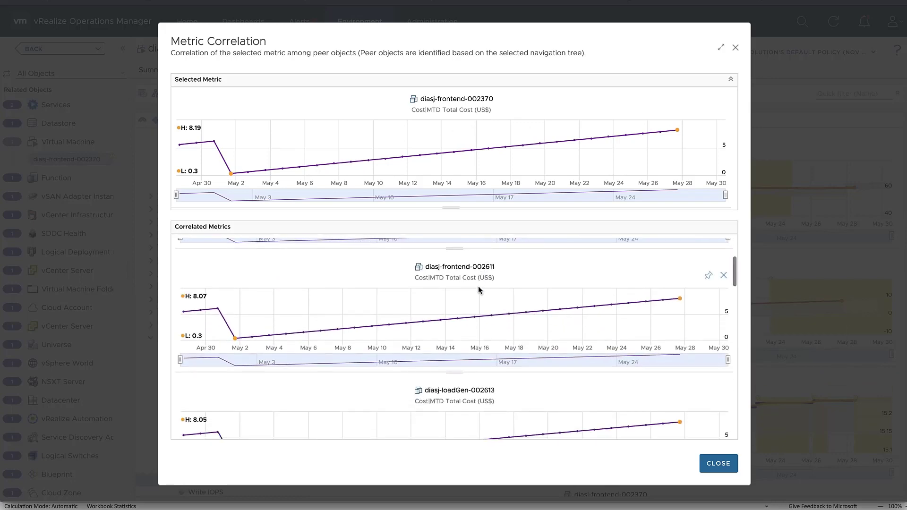
scroll(478, 291, "down", 3)
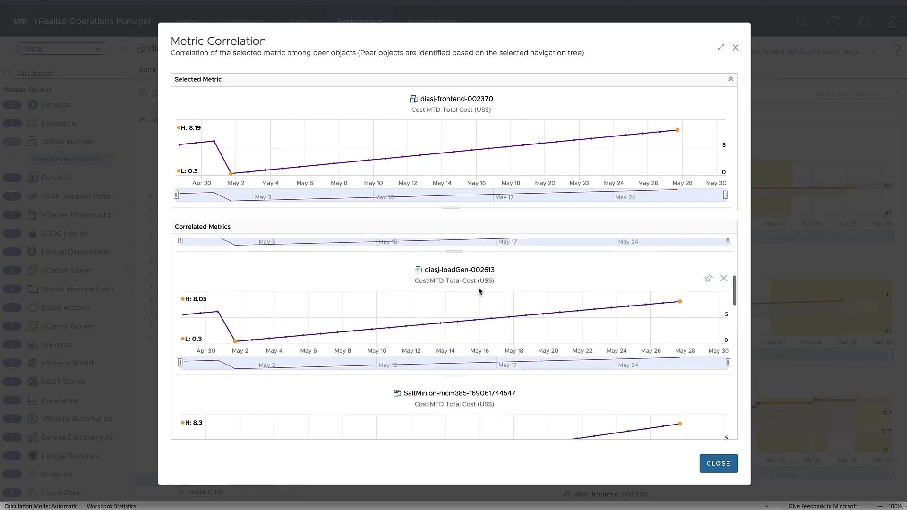
scroll(479, 291, "down", 3)
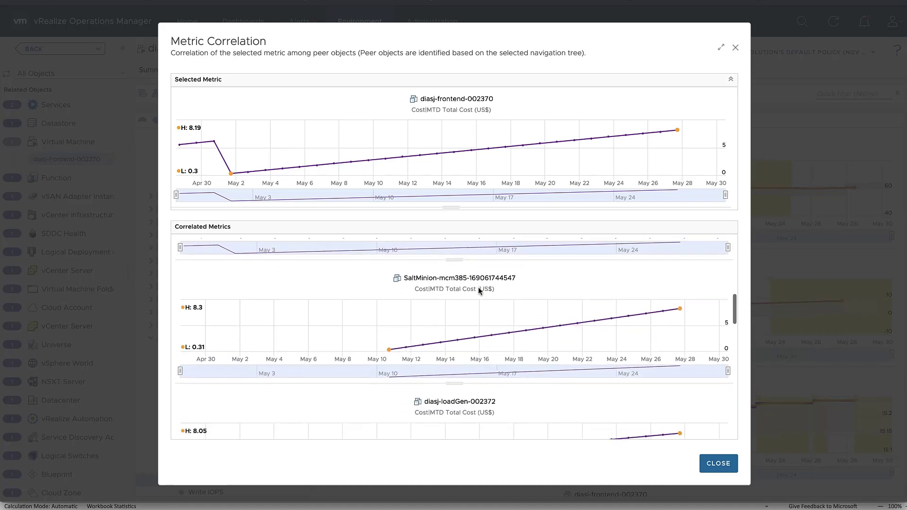
scroll(479, 290, "down", 3)
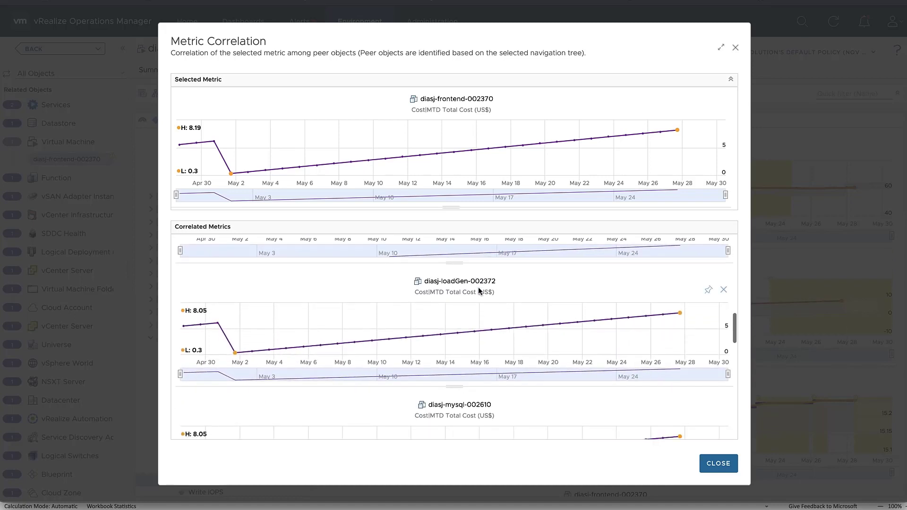
scroll(479, 290, "down", 1)
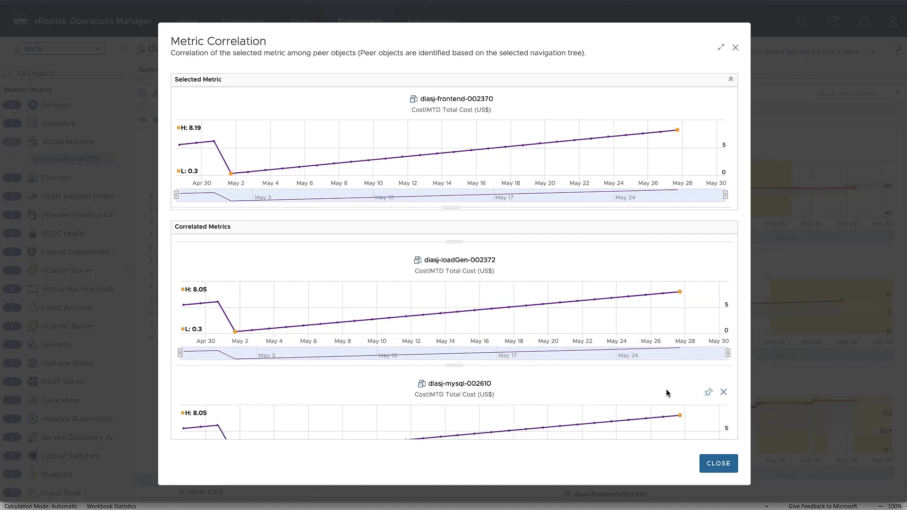
left_click(709, 393)
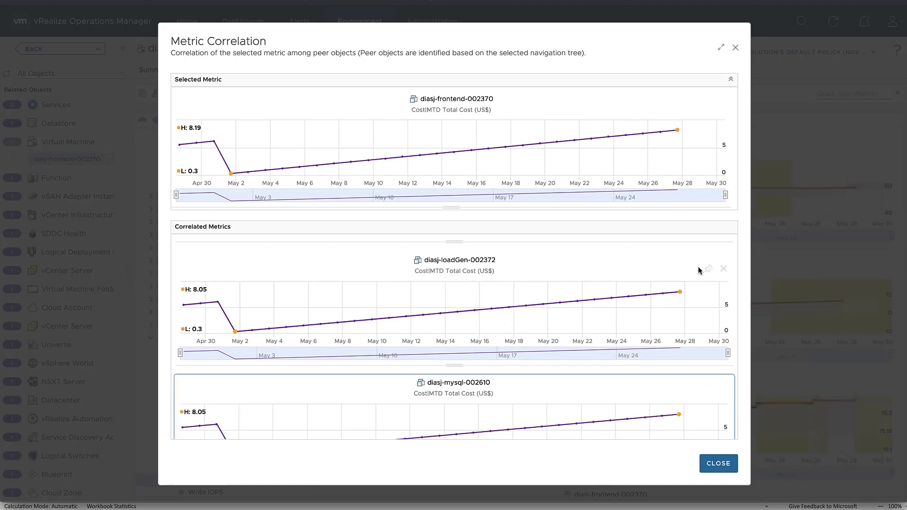
left_click(708, 270)
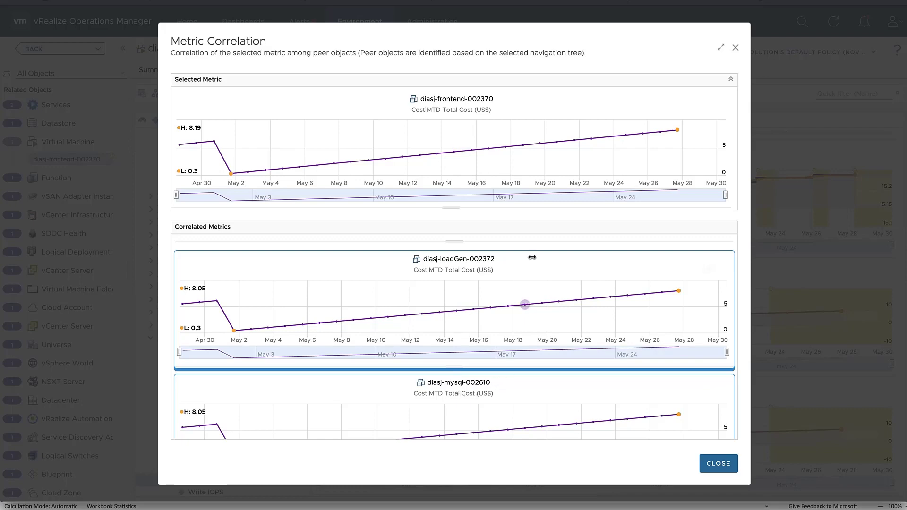
Close the correlation dialog so the pinned mysql-002610 and loadGen-002372 cost charts join the Metrics tab.
left_click(718, 464)
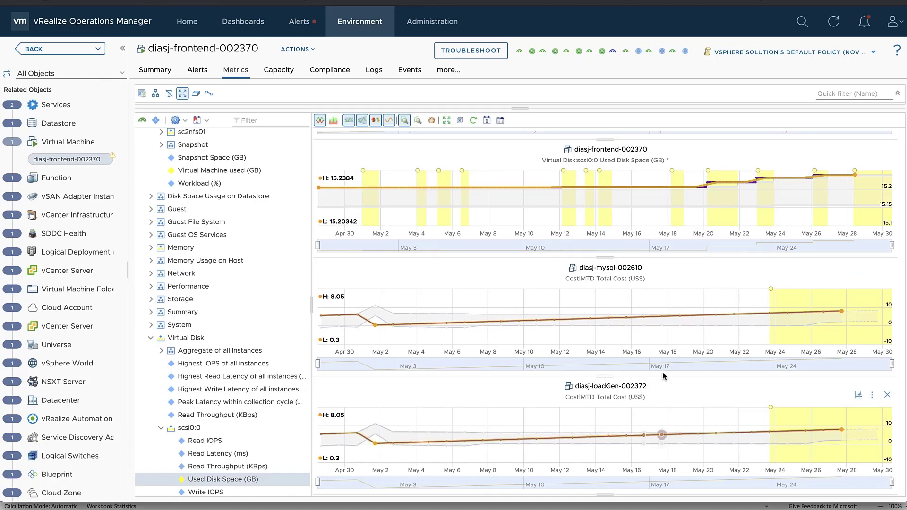
scroll(668, 328, "up", 1)
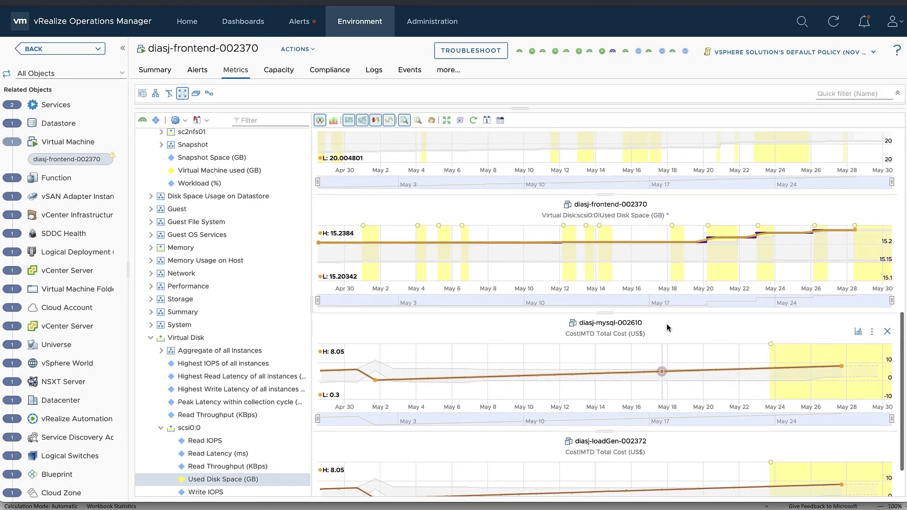
scroll(668, 328, "down", 1)
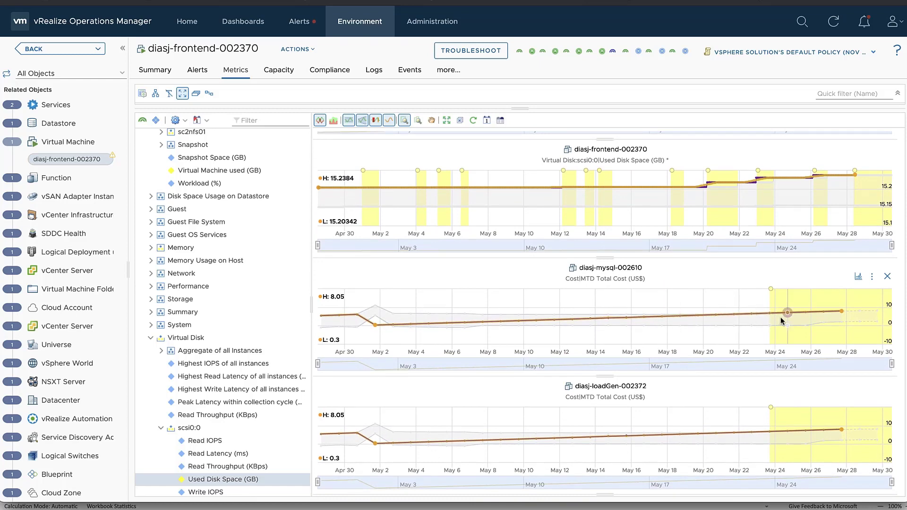
mouse_move(782, 321)
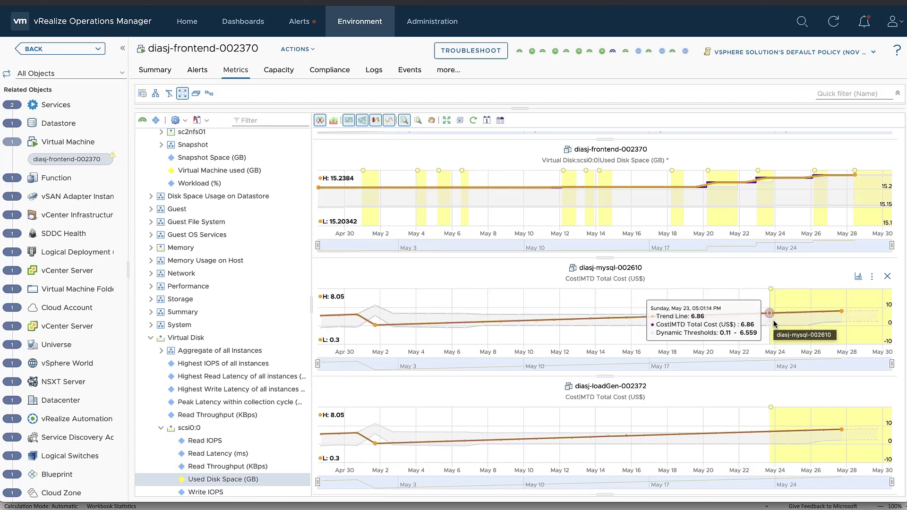
Generate a dashboard named 'DiasJ VM's' from the current metric charts and go to Dashboards.
left_click(500, 122)
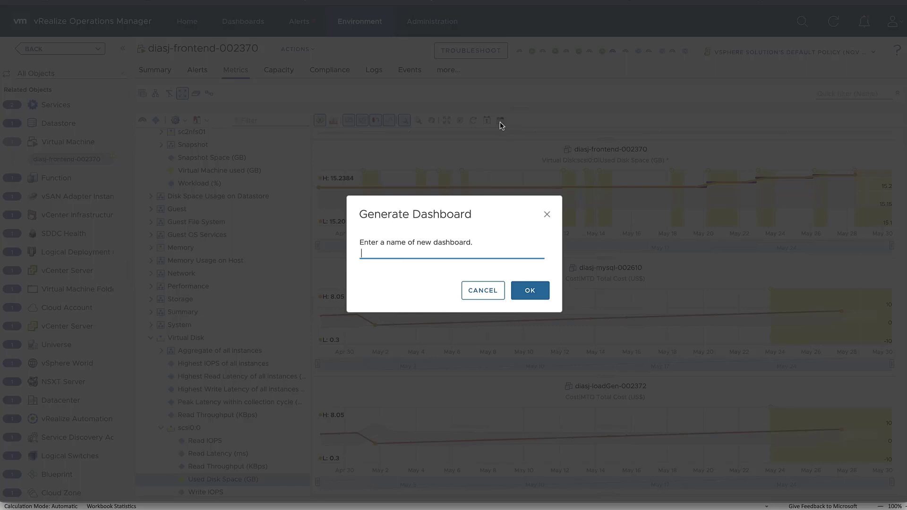
type("DiasJ VM's")
left_click(532, 292)
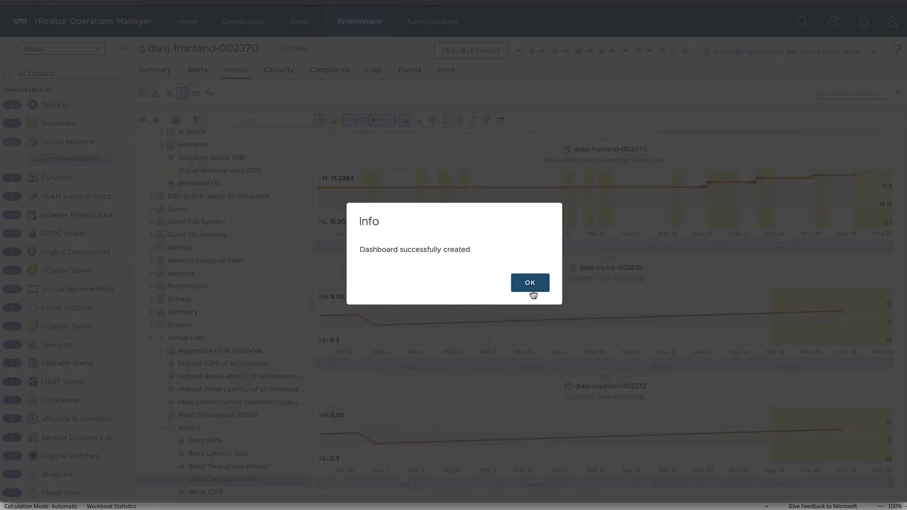
left_click(525, 285)
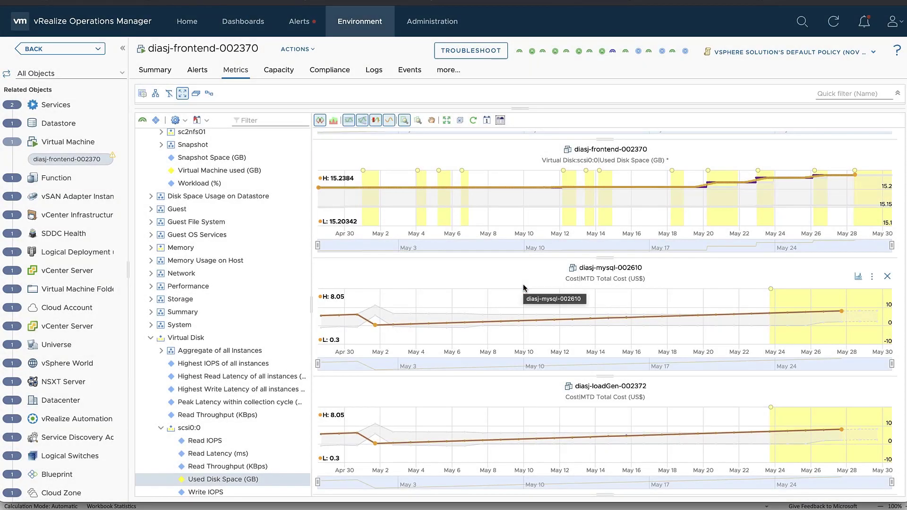
left_click(243, 21)
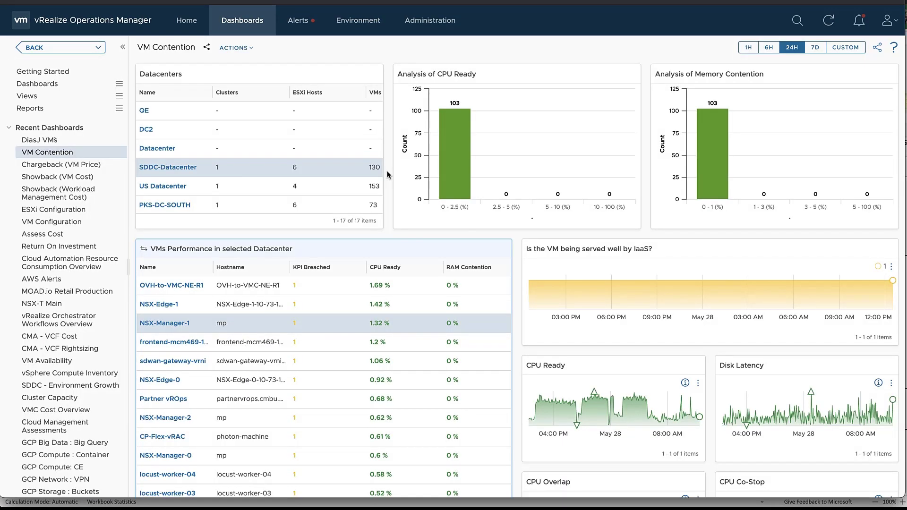
Open the DiasJ VMs dashboard, review its charts with the toolbar shown, then advance the slide.
left_click(58, 142)
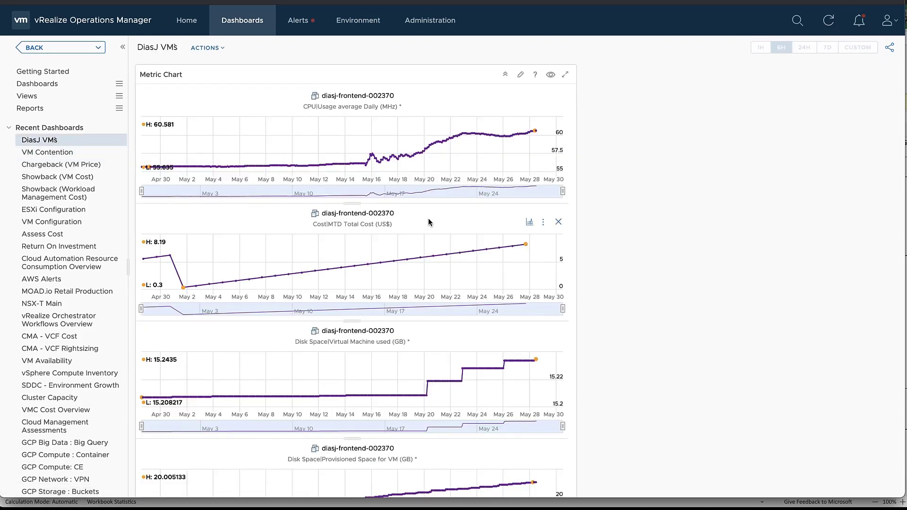
scroll(429, 222, "down", 7)
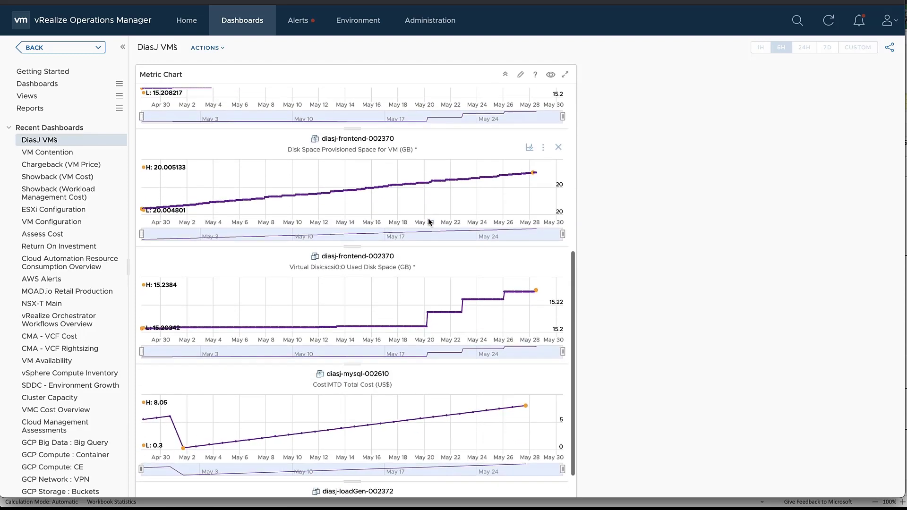
scroll(429, 222, "down", 3)
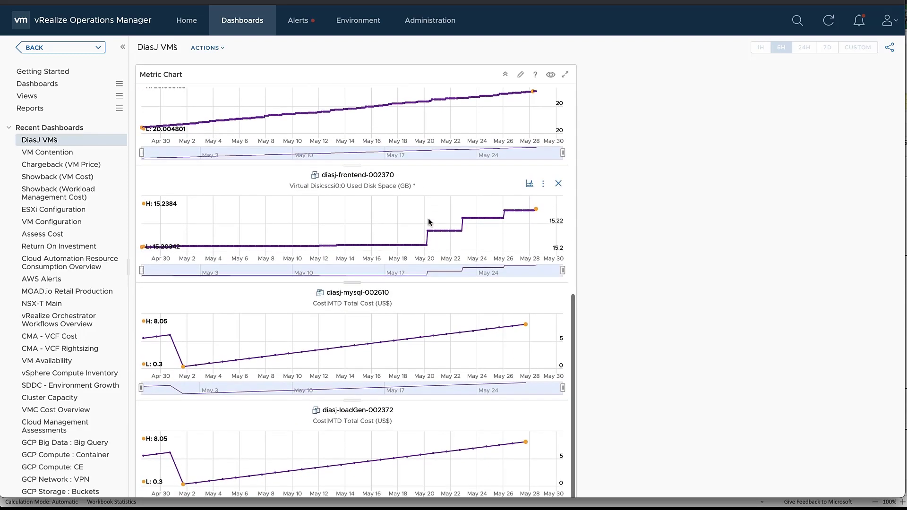
scroll(352, 406, "up", 10)
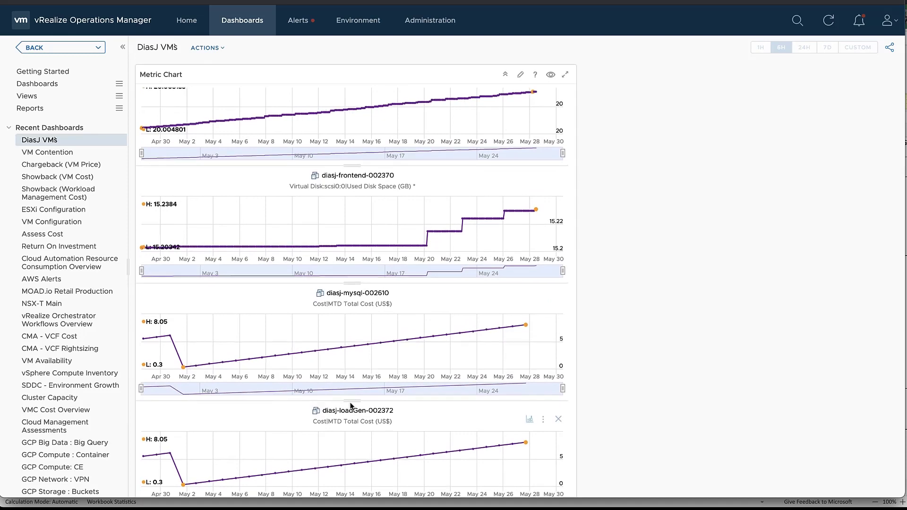
left_click(551, 75)
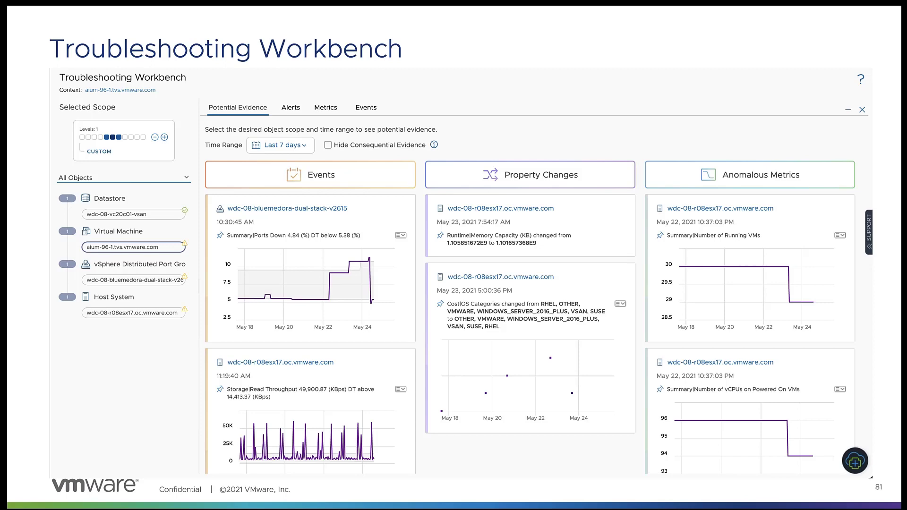
key("Right")
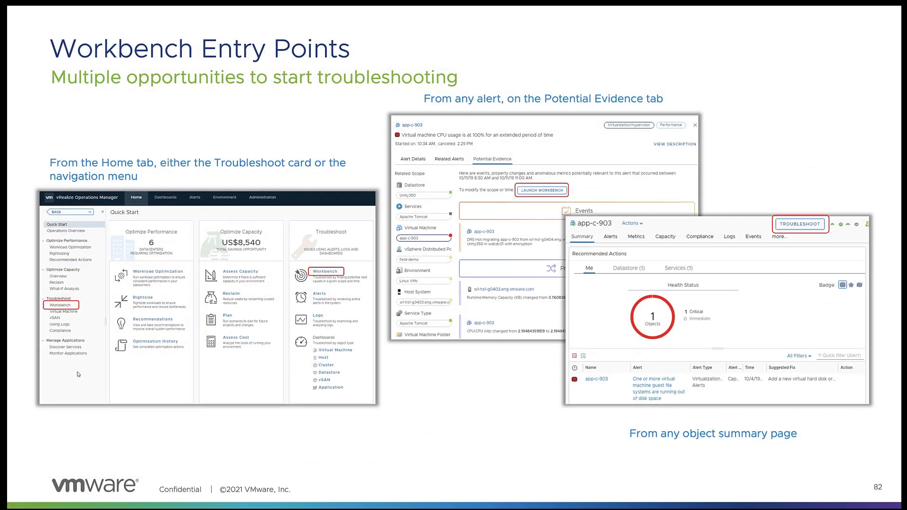
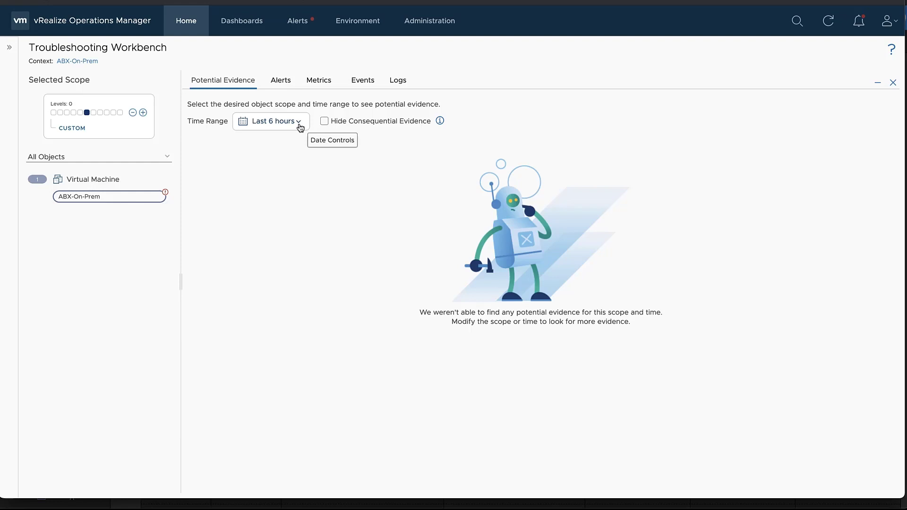
Set the workbench evidence time range to Last 12 hours and apply it.
left_click(301, 128)
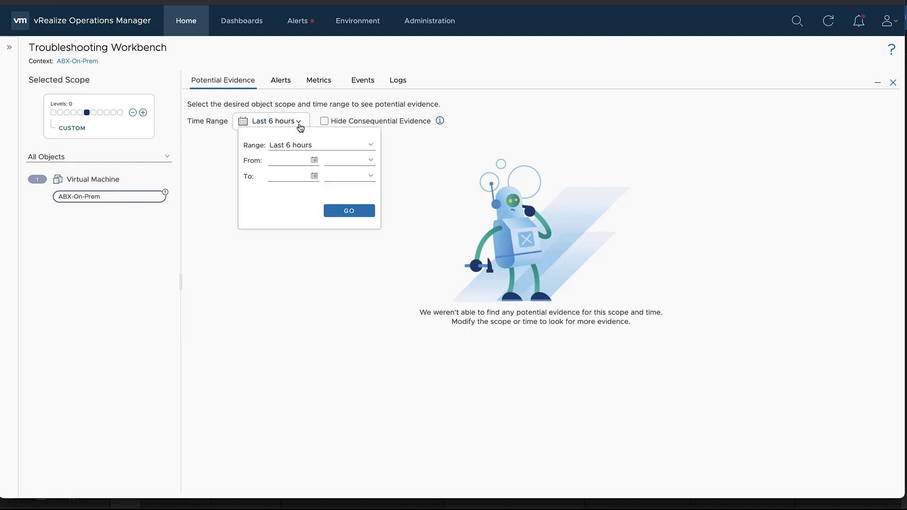
left_click(371, 146)
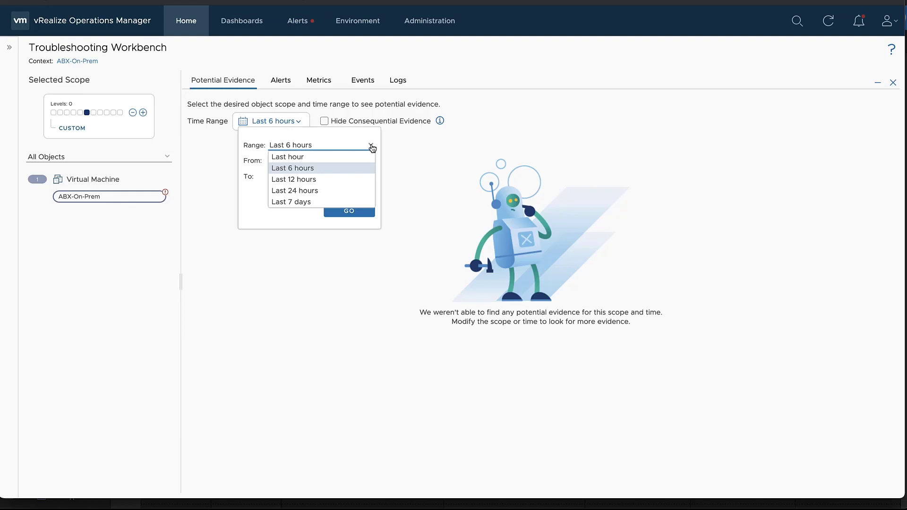
left_click(345, 179)
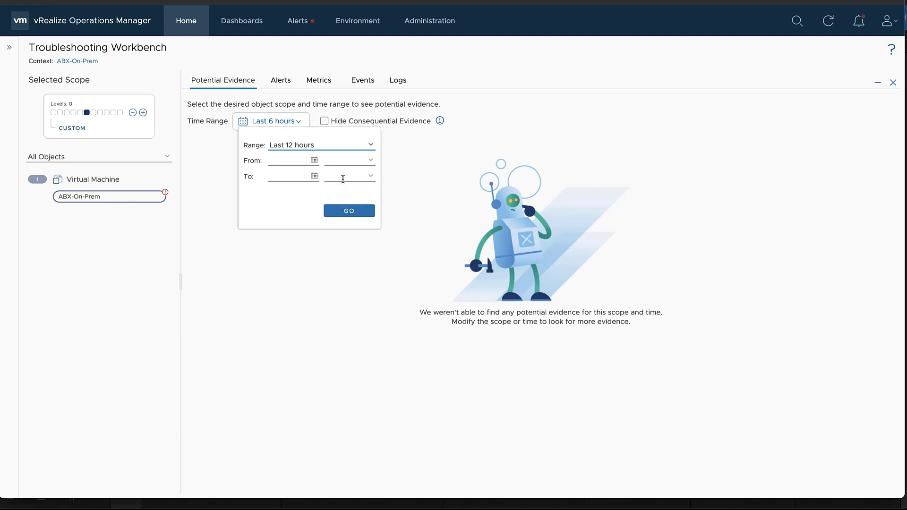
left_click(315, 160)
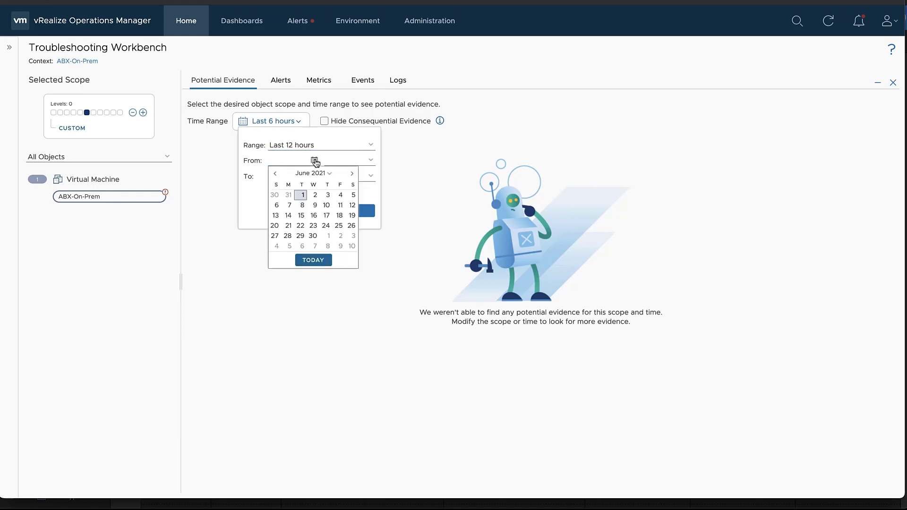
left_click(315, 161)
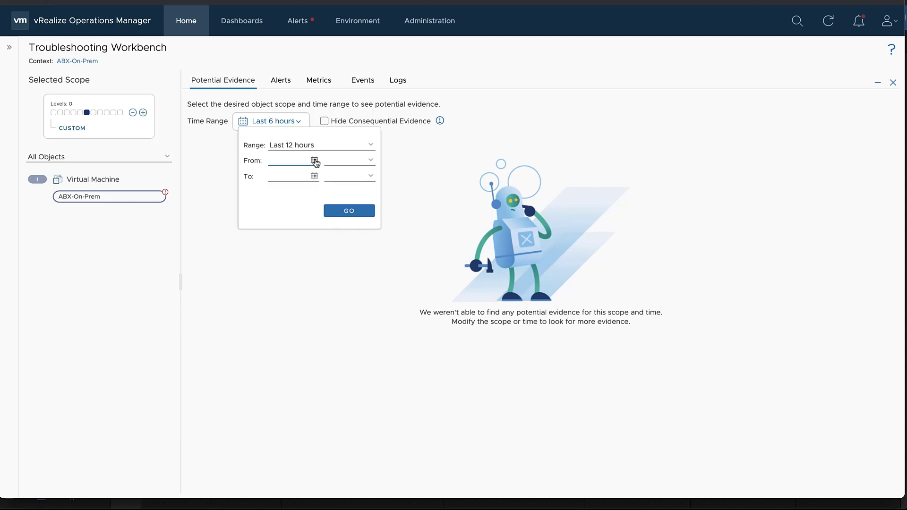
left_click(341, 212)
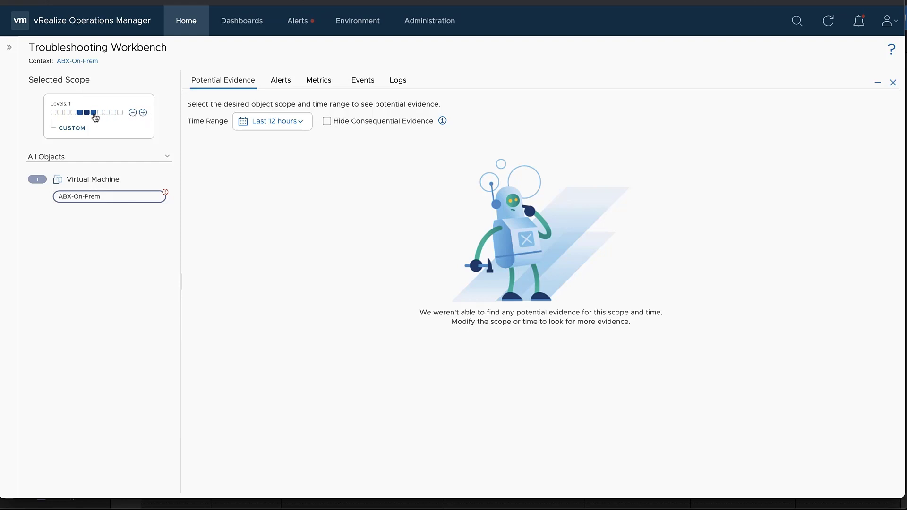
Raise the ABX-On-Prem scope to 1 level and open the CUSTOM scope topology graph.
left_click(143, 115)
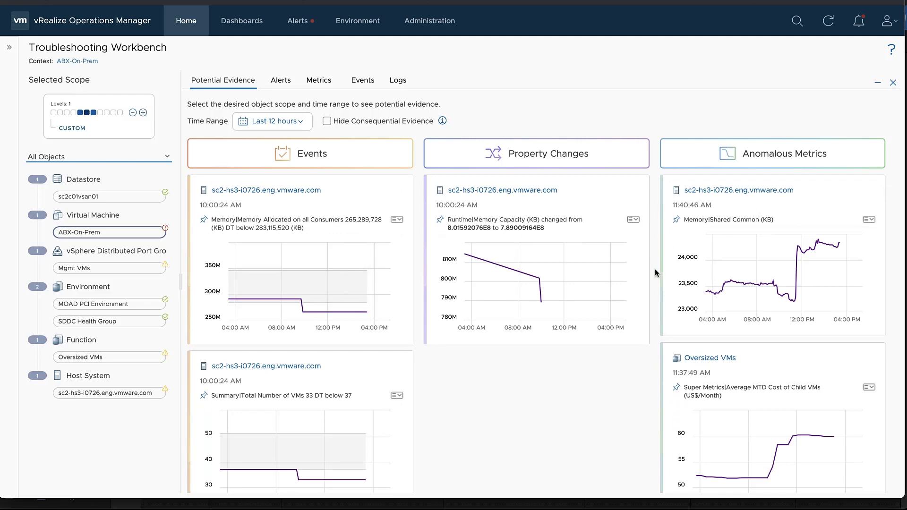
scroll(655, 268, "down", 3)
scroll(655, 268, "up", 3)
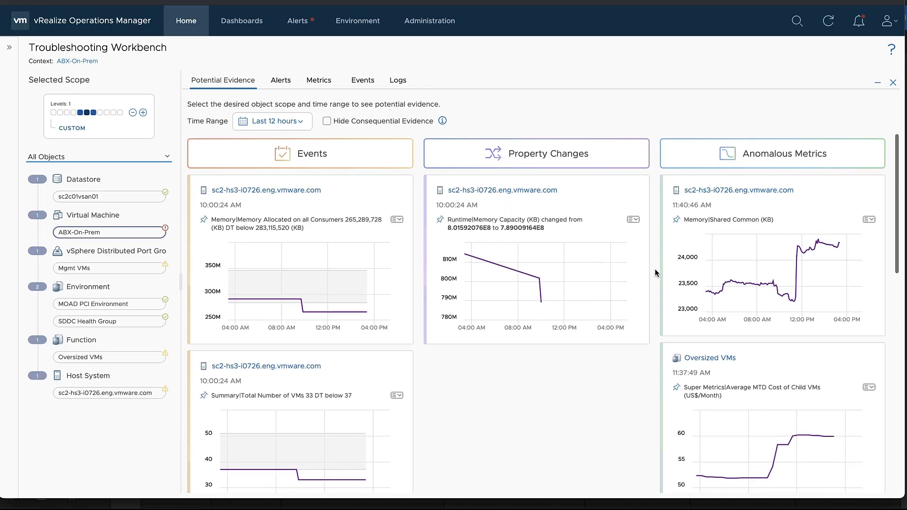
left_click(73, 128)
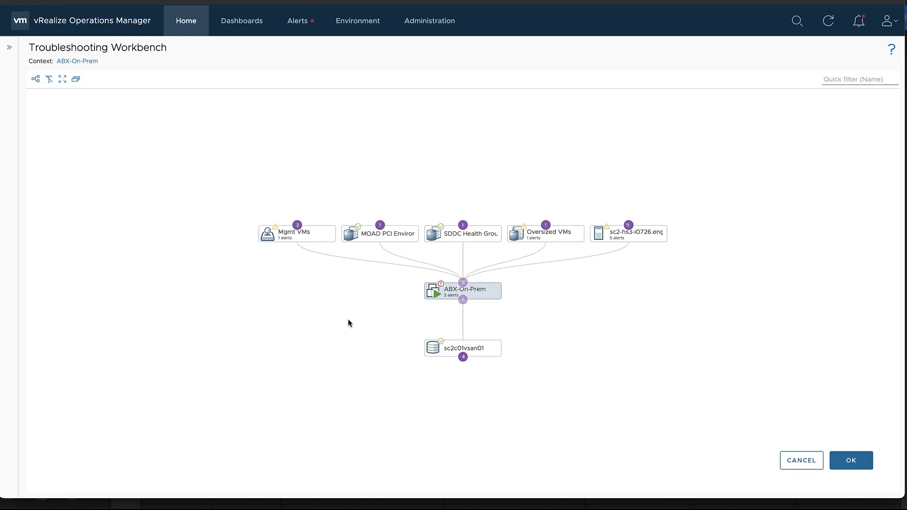
Add sc2c01vsan01's 4 disk groups and the host's 11 related objects to the scope, then apply.
left_click(464, 358)
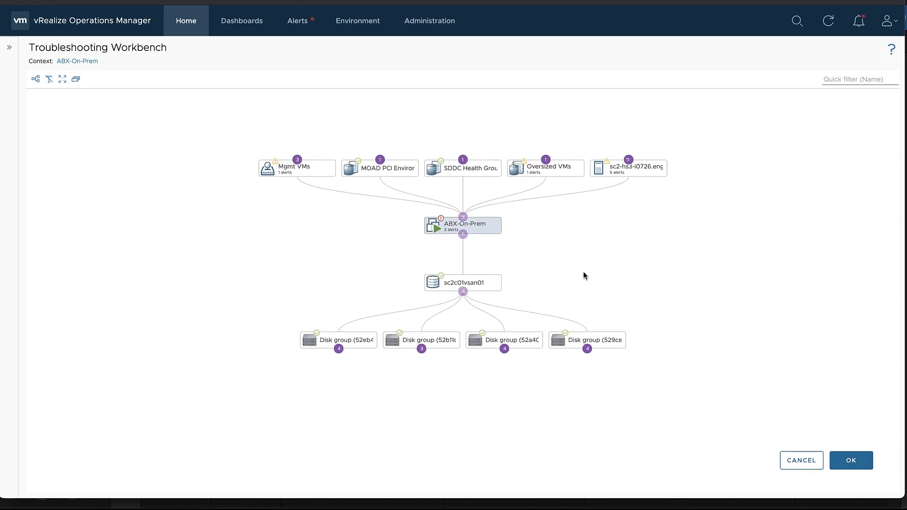
left_click(628, 160)
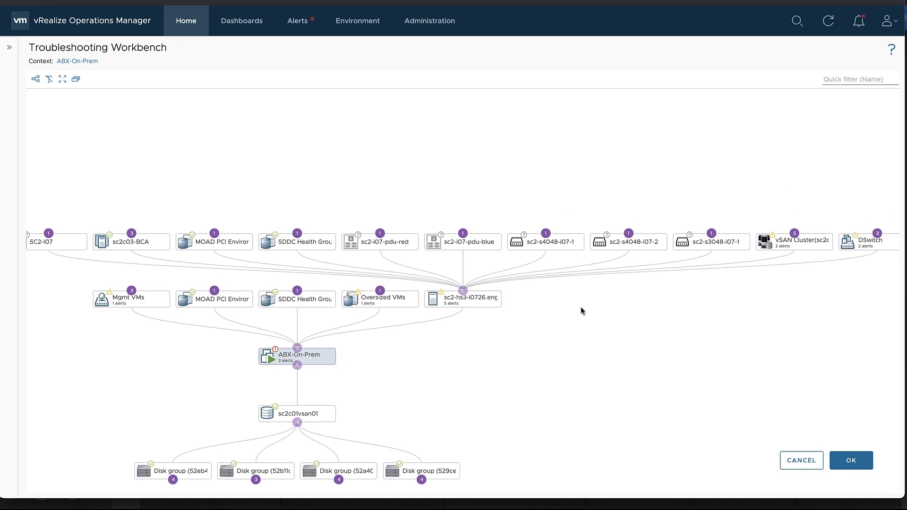
mouse_move(553, 250)
left_click(850, 461)
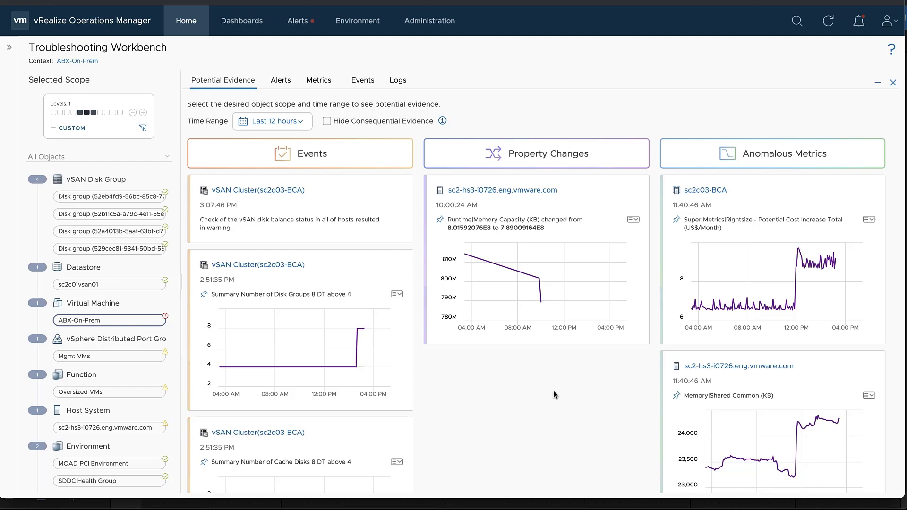
Browse the evidence cards and pin the sc2c03-BCA Anomalous Metrics rightsize cost chart.
scroll(373, 347, "down", 3)
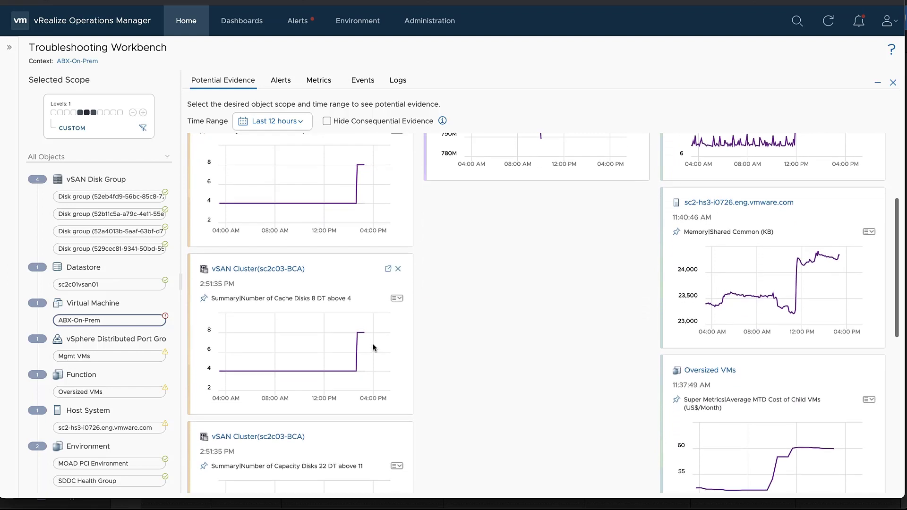
scroll(373, 347, "down", 3)
scroll(373, 347, "up", 4)
scroll(373, 347, "up", 3)
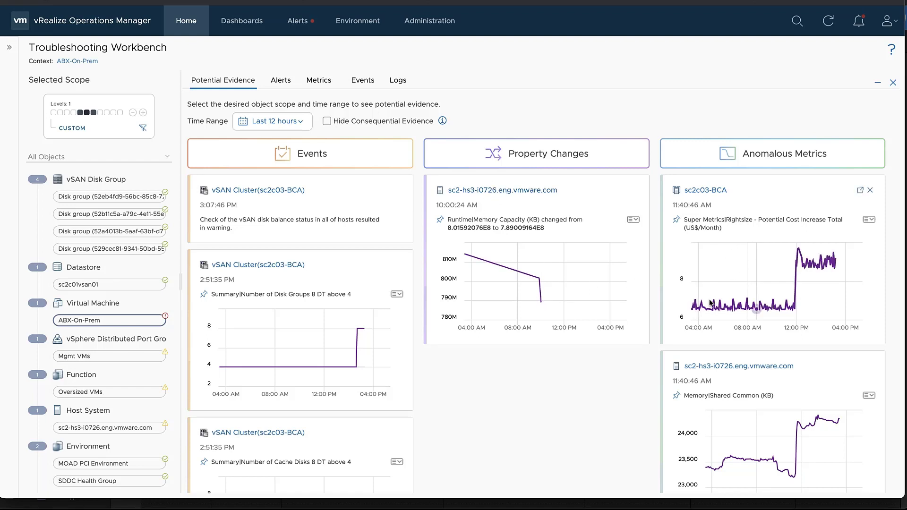
mouse_move(745, 250)
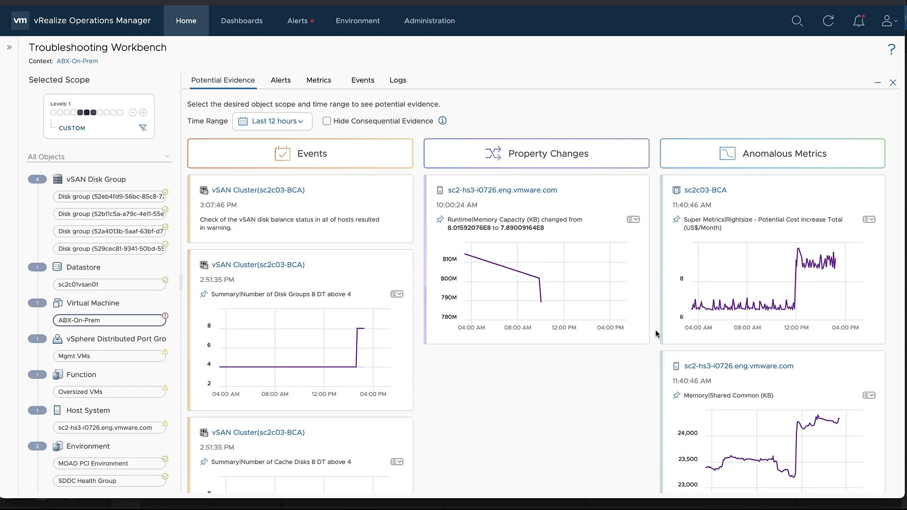
scroll(656, 333, "down", 3)
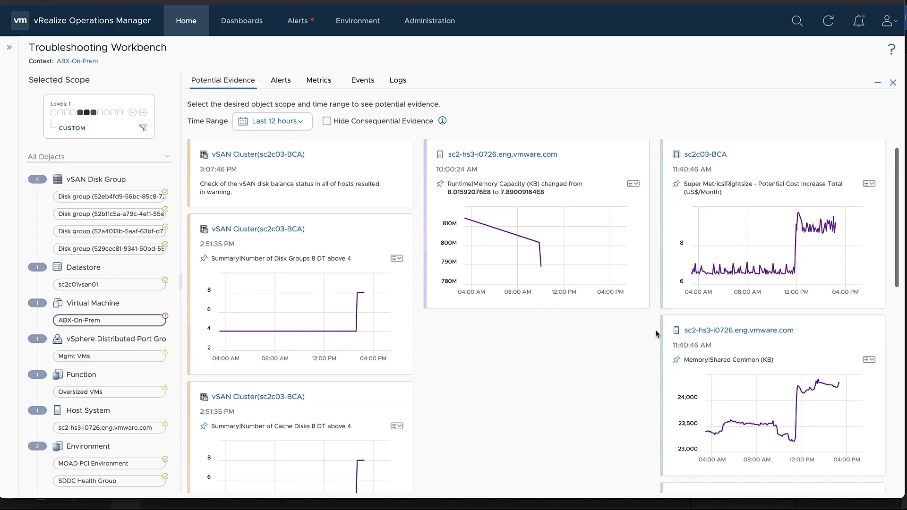
scroll(656, 334, "down", 9)
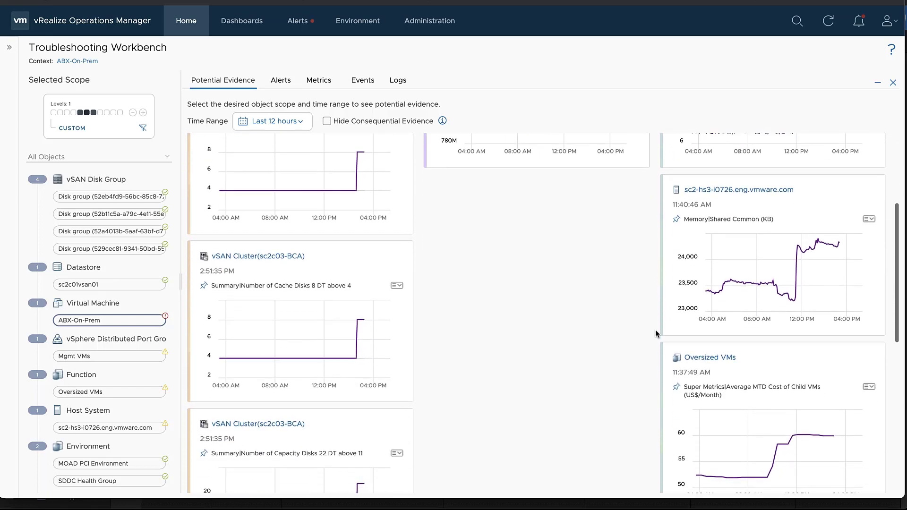
scroll(656, 334, "down", 7)
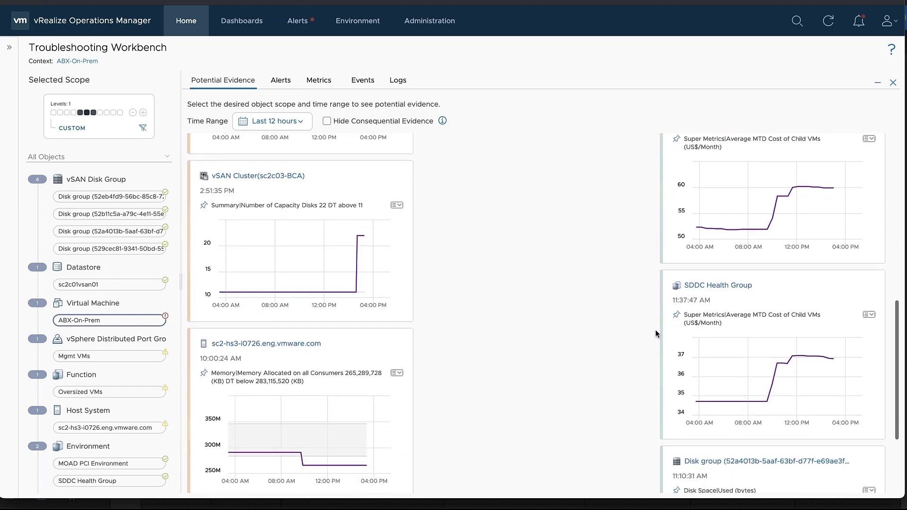
scroll(657, 331, "up", 19)
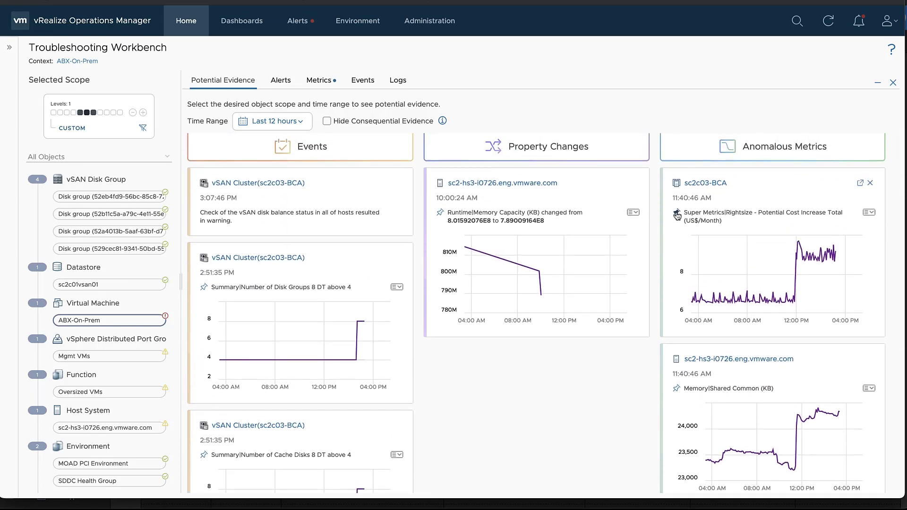
On the Metrics tab, run correlation on the pinned sc2c03-BCA cost increase chart.
left_click(332, 84)
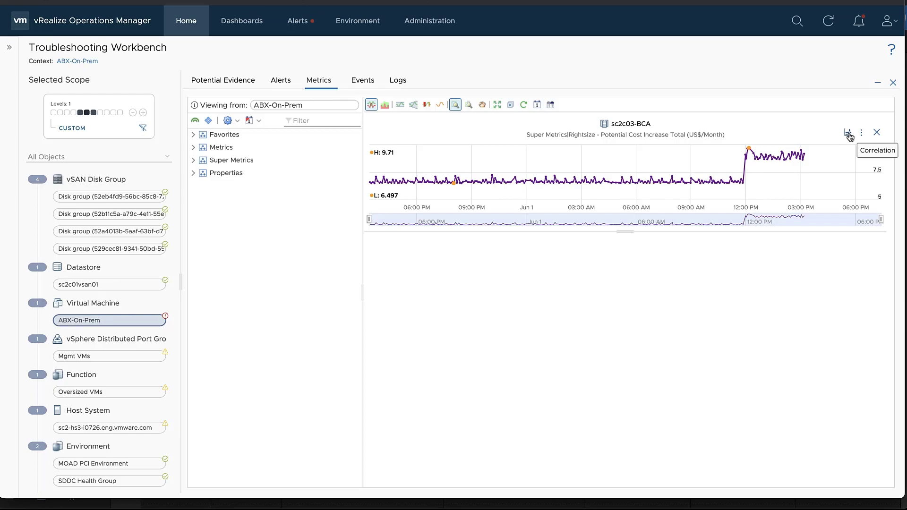
left_click(849, 135)
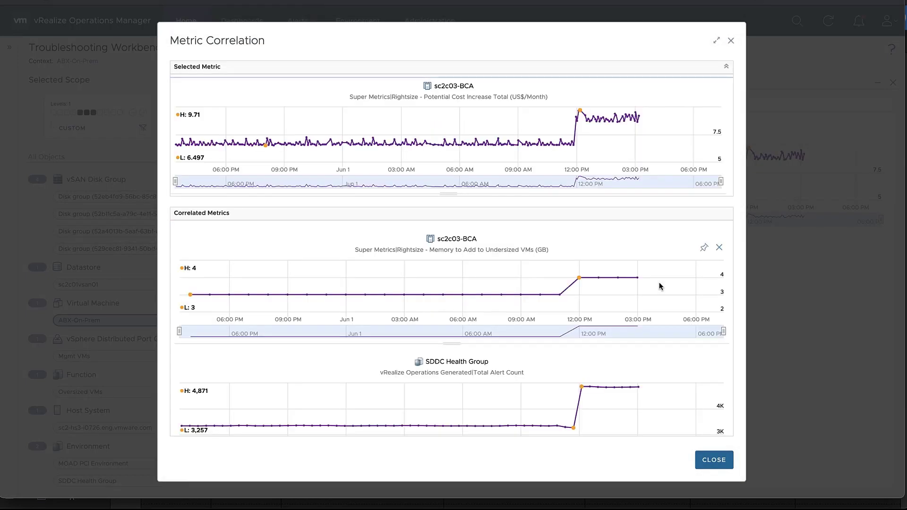
Scroll the Correlated Metrics list down to the SDDC Health Group risk chart.
scroll(660, 286, "down", 1)
scroll(660, 285, "down", 5)
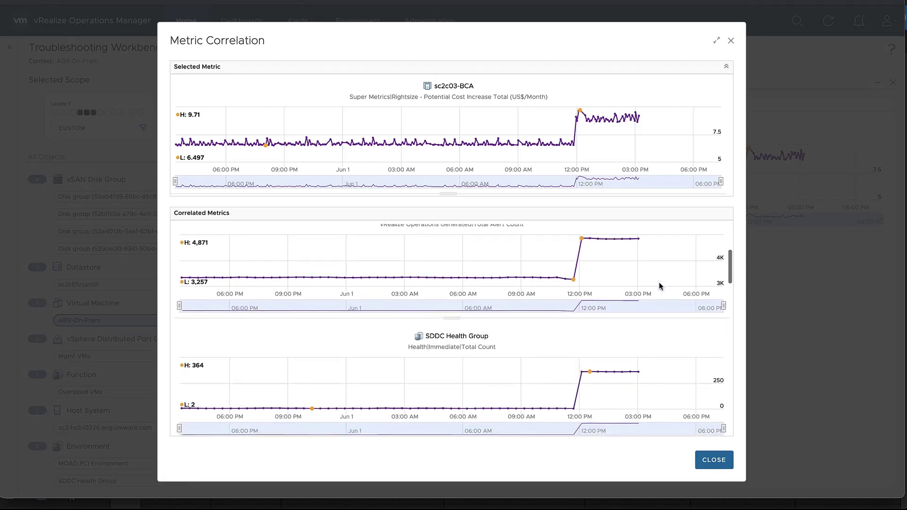
scroll(660, 286, "down", 7)
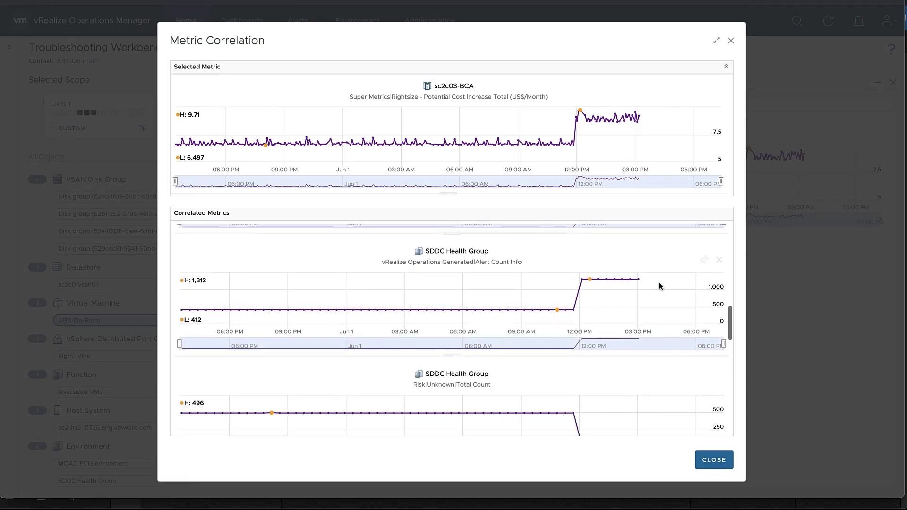
scroll(661, 286, "down", 5)
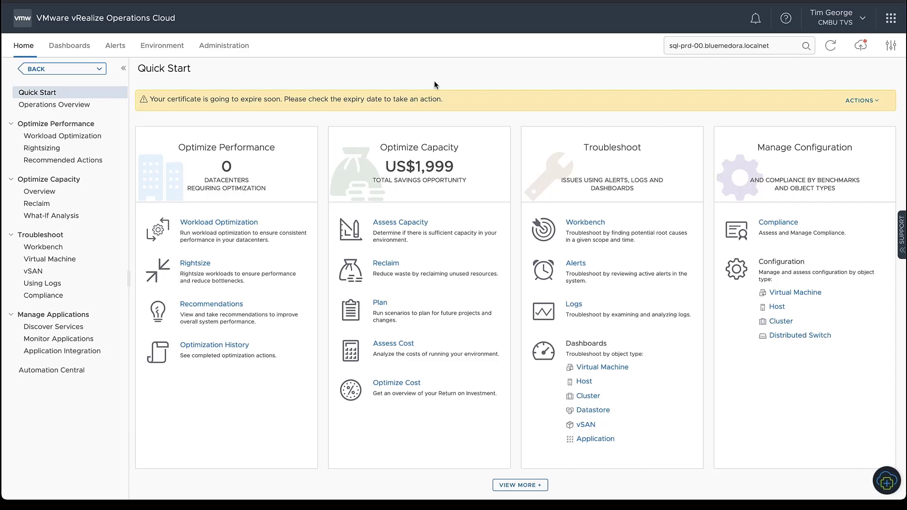
Open the vcsa-e cloud account settings and check the Near Real-Time Monitoring info.
left_click(221, 47)
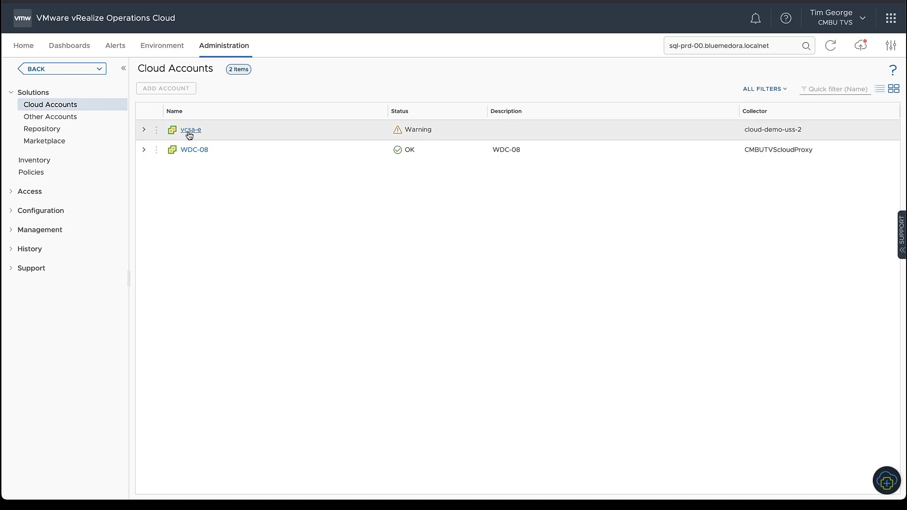
left_click(144, 131)
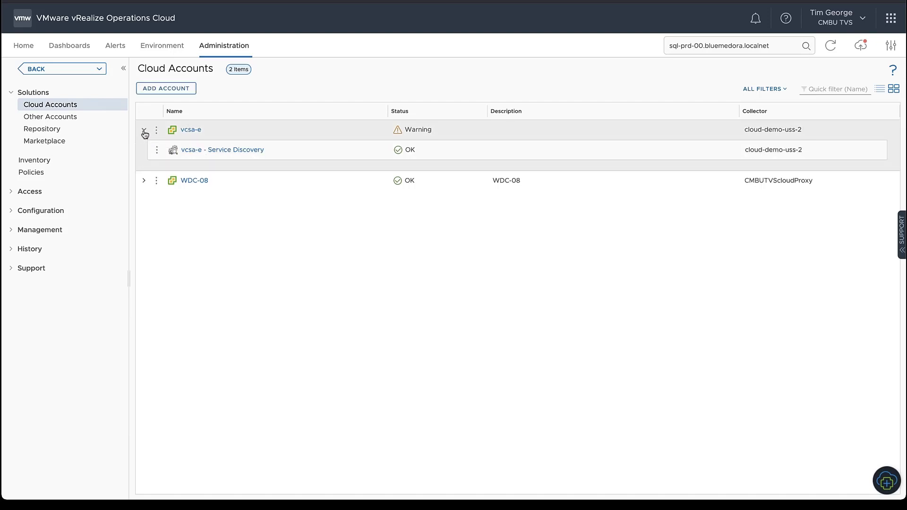
left_click(184, 131)
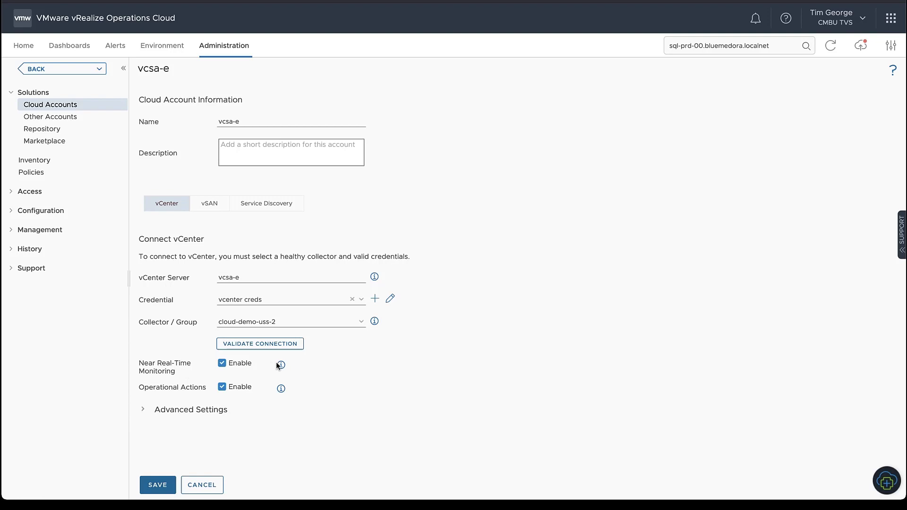
mouse_move(281, 365)
Search 'sql-prd', open sql-prd-00.bluemedora.localnet, and list its CPU metrics.
triple_click(718, 46)
type("sql")
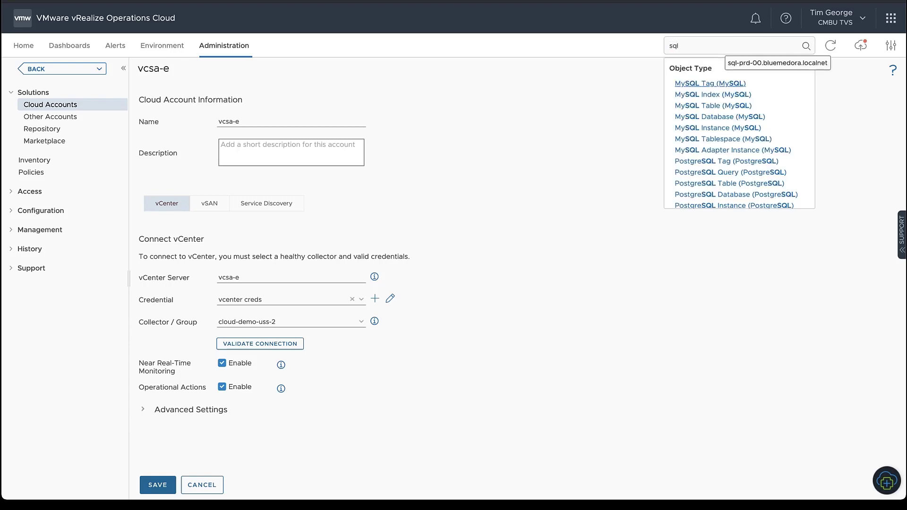
type("-prd")
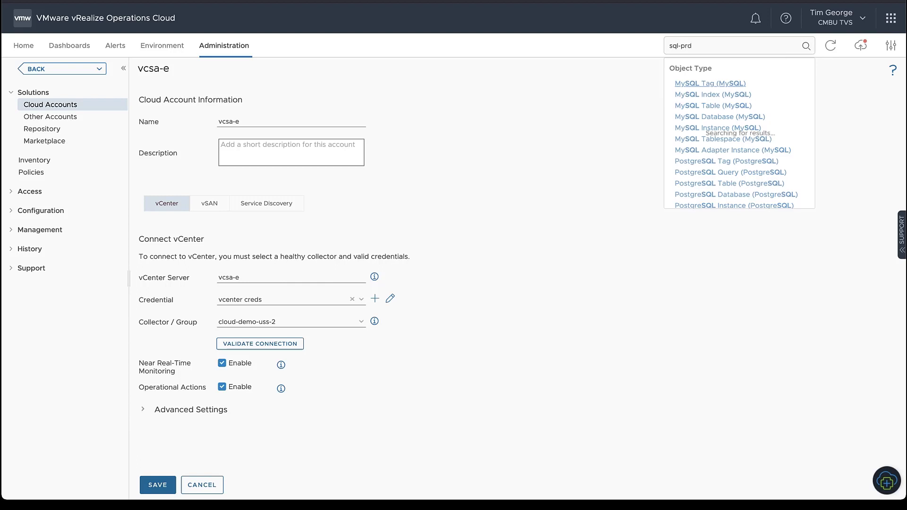
left_click(714, 123)
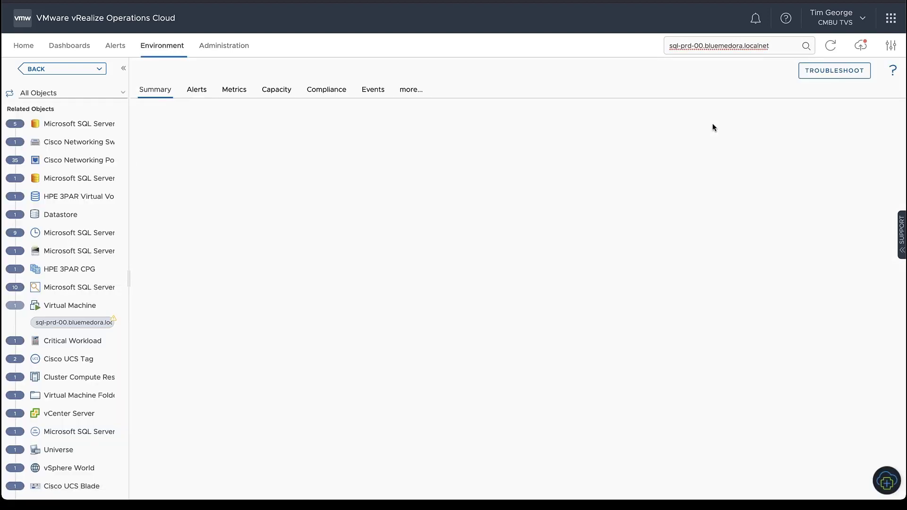
left_click(233, 95)
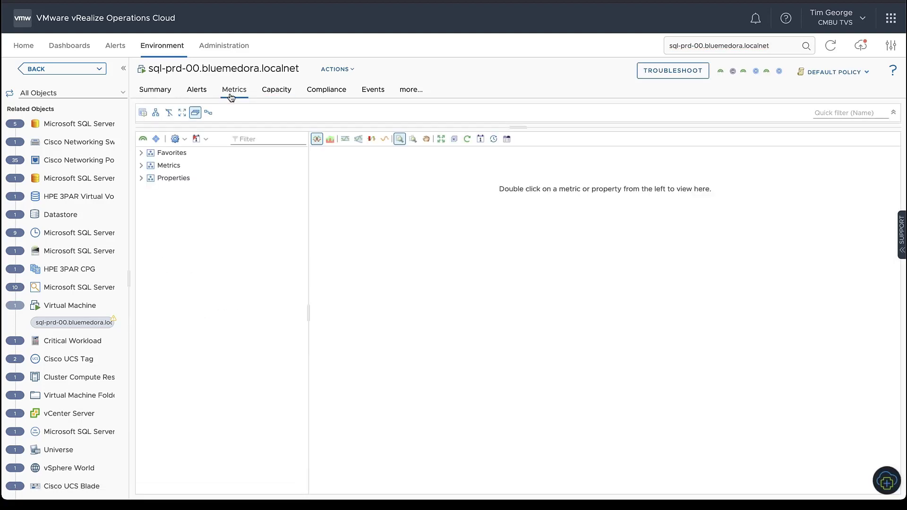
left_click(141, 166)
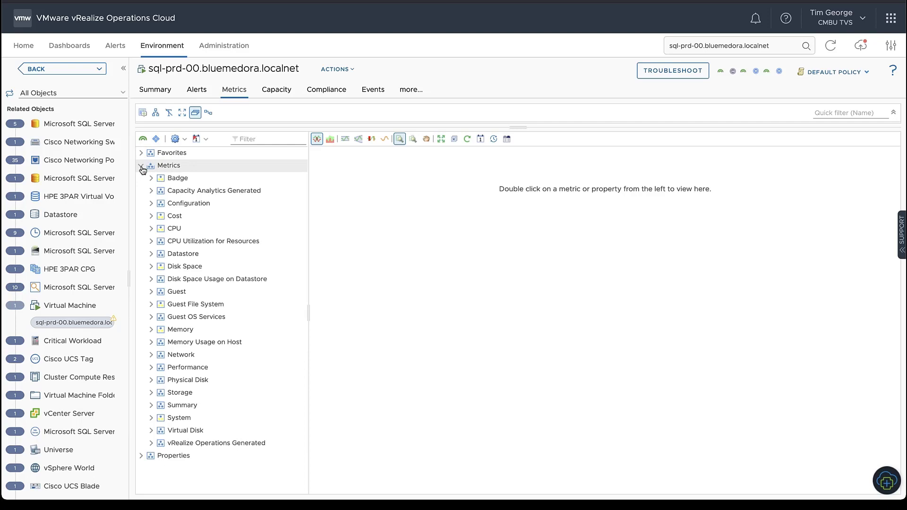
left_click(151, 229)
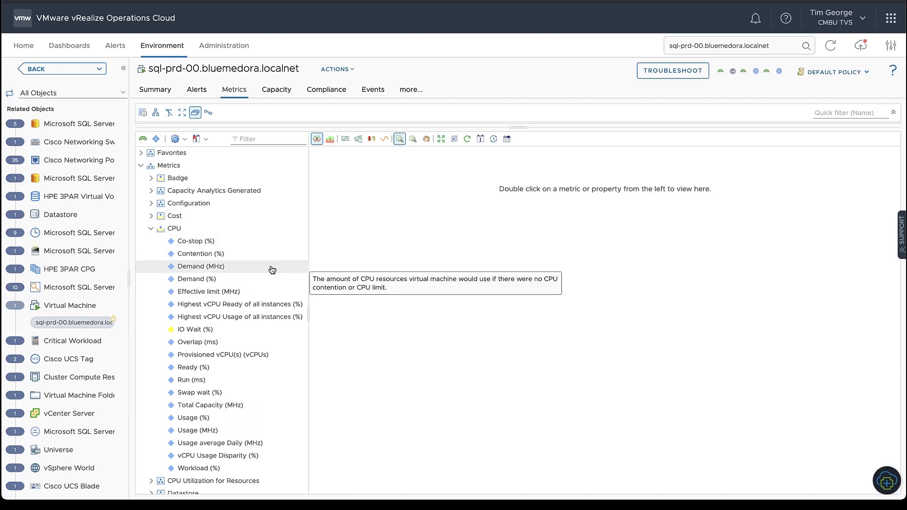
Chart the VM's CPU Demand (%), Ready (%) and Usage (%) metrics.
double_click(224, 282)
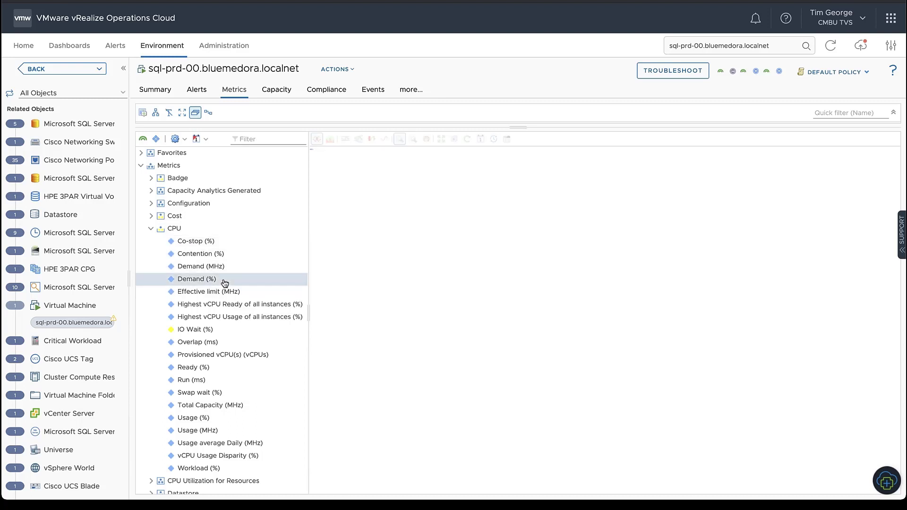
double_click(203, 370)
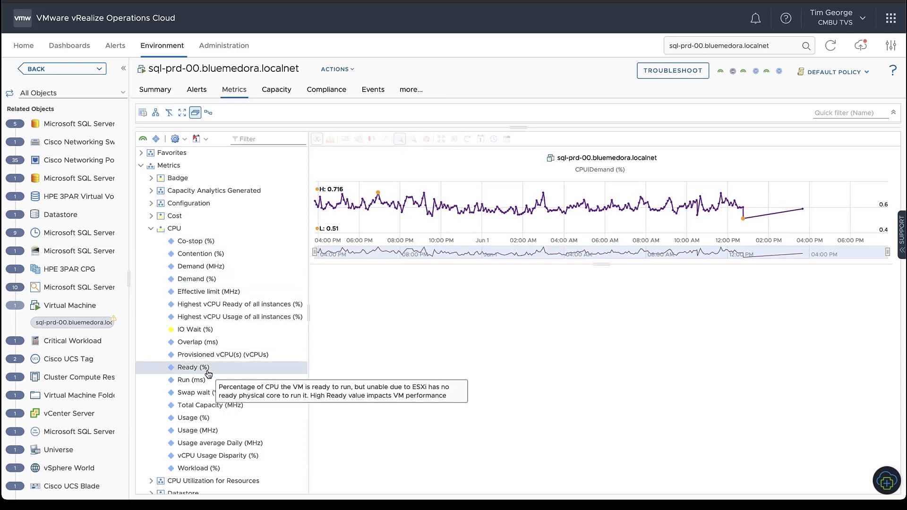
double_click(211, 418)
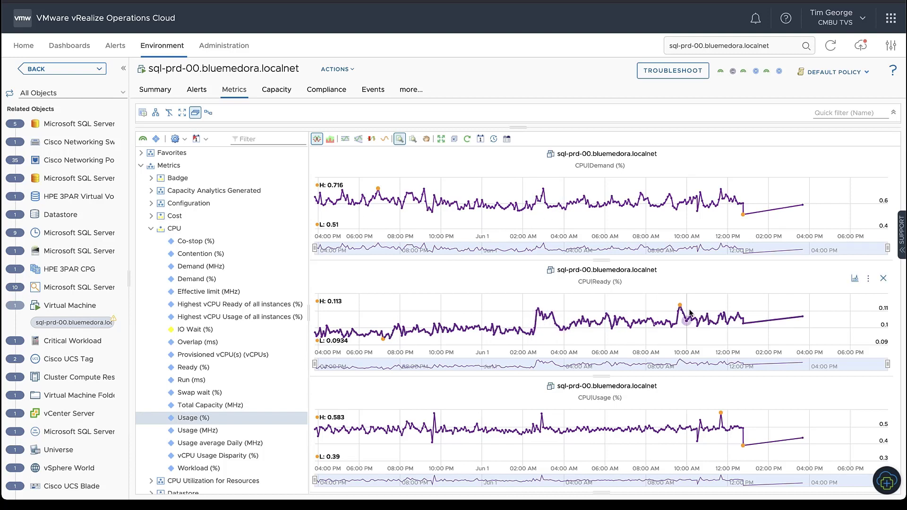
Zoom all three charts to about 01:45–04:15 AM and switch to near real-time data.
left_click_drag(515, 204, 490, 208)
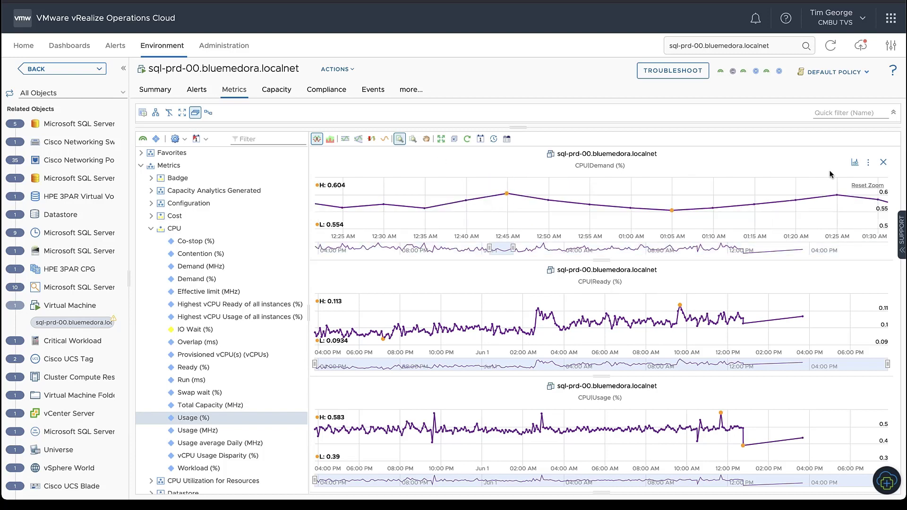
left_click(413, 139)
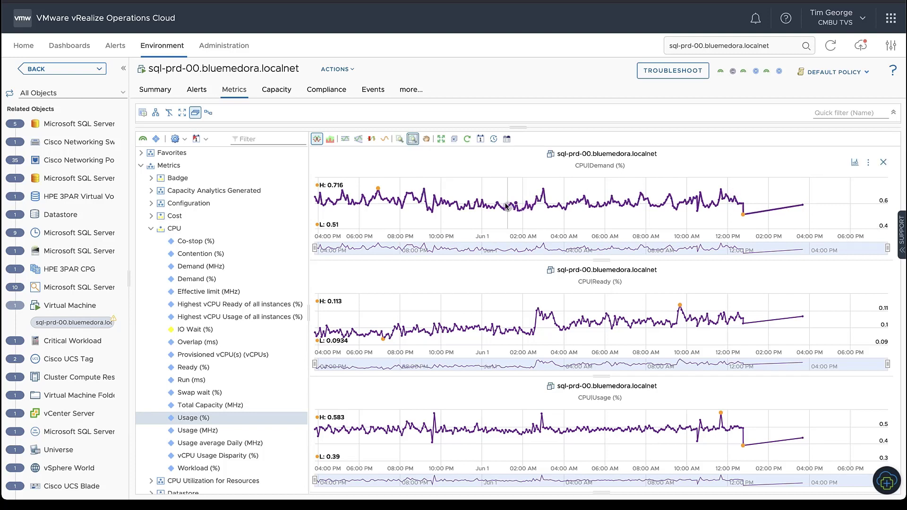
mouse_move(506, 209)
left_mouse_down()
mouse_move(569, 216)
mouse_move(516, 220)
left_mouse_up()
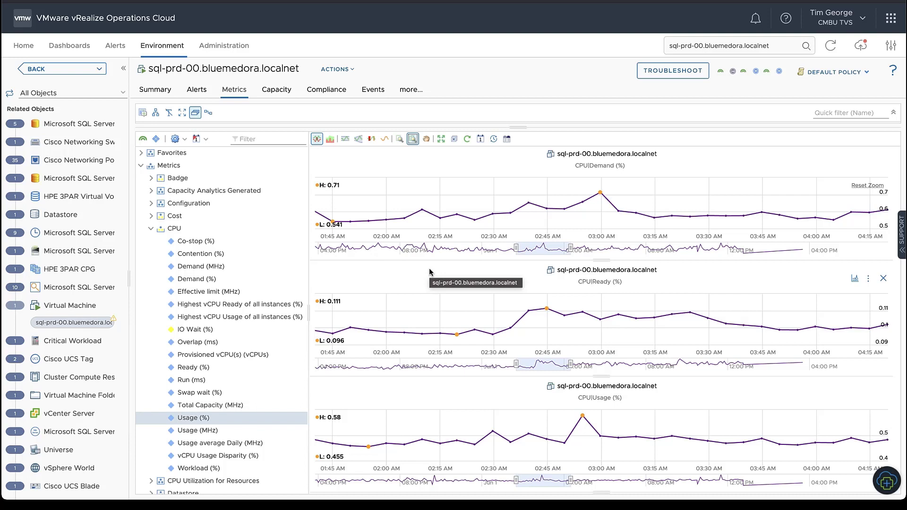
left_click(493, 140)
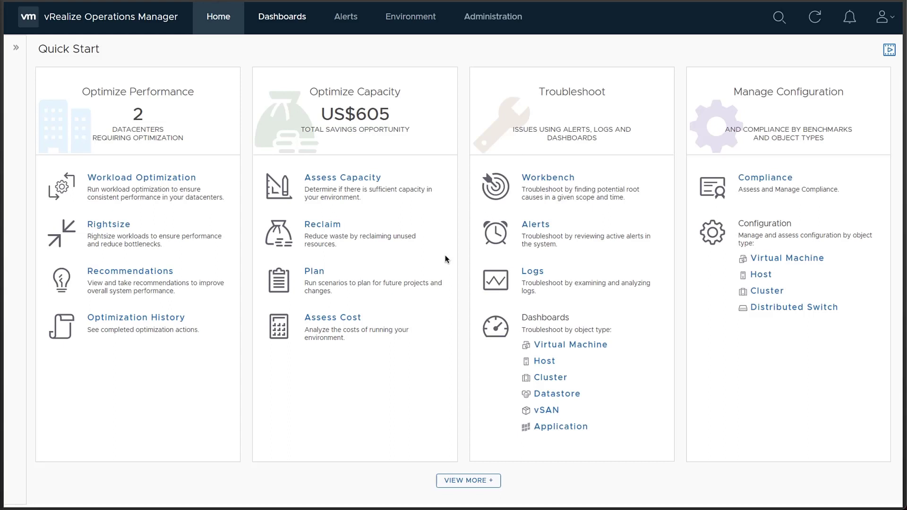
Open Dashboards to reach the CAS Shopping Cart App dashboard.
left_click(284, 23)
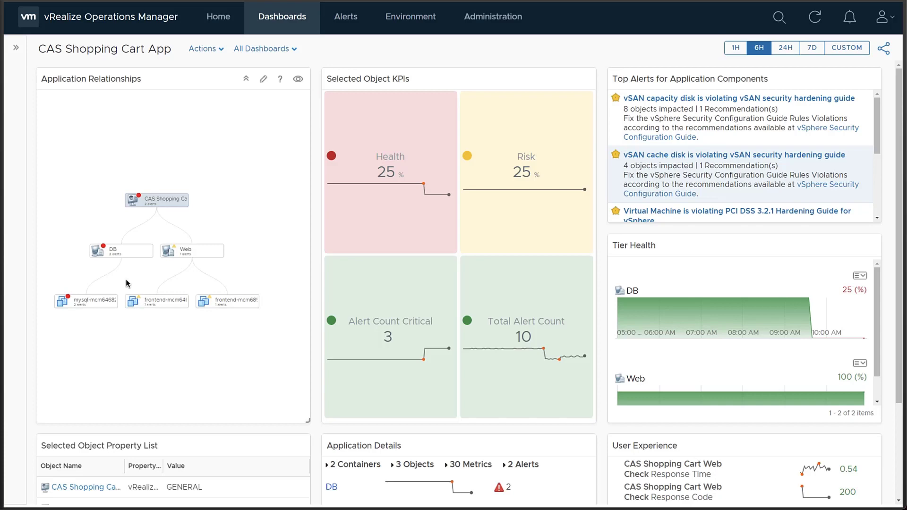
Open the mysql-mcm646824 VM summary from its node in the Application Relationships map.
left_click(87, 301)
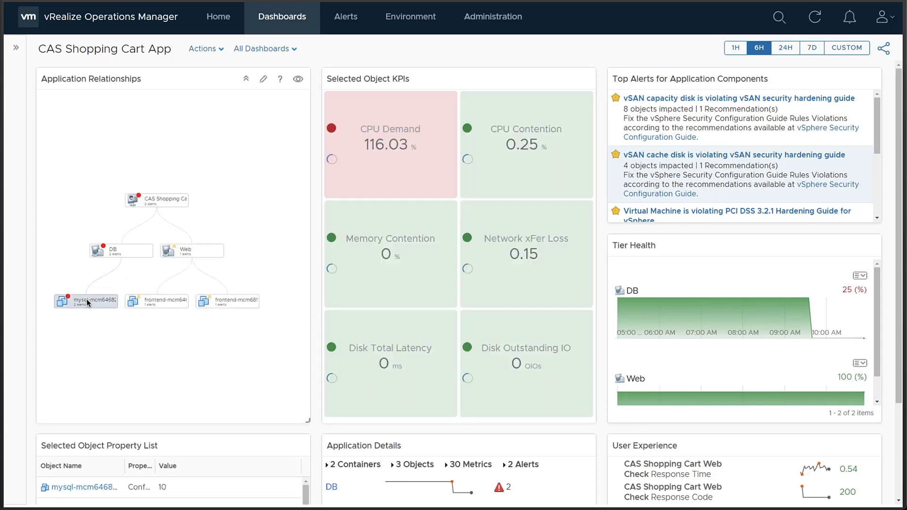
mouse_move(88, 304)
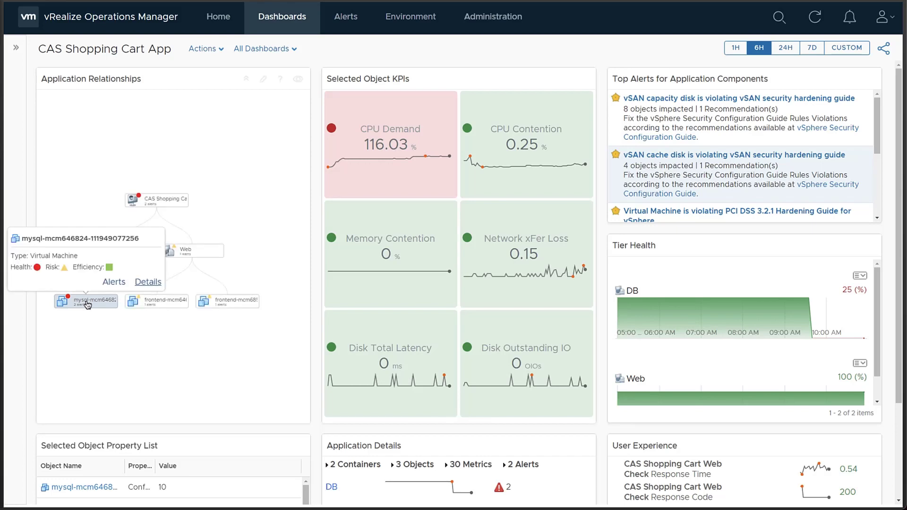
left_click(144, 283)
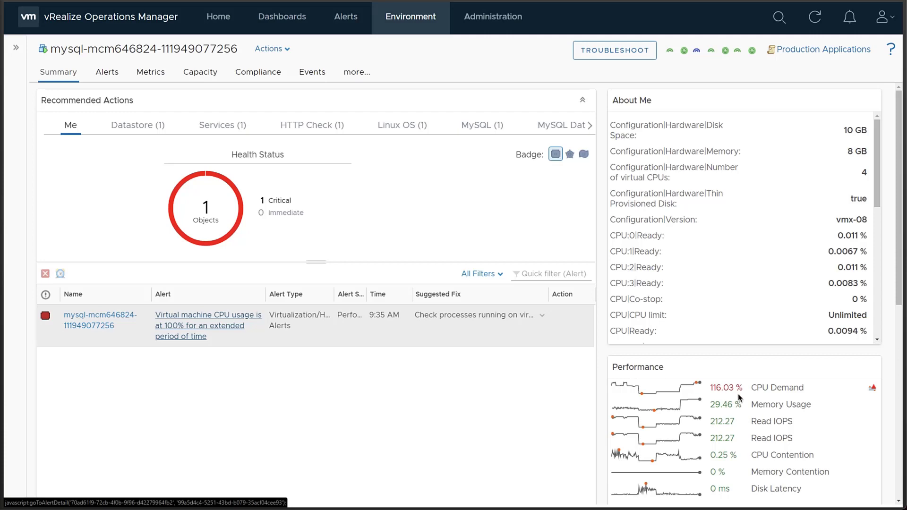
Open the 'Virtual machine CPU usage is at 100%' alert from Recommended Actions.
left_click(185, 338)
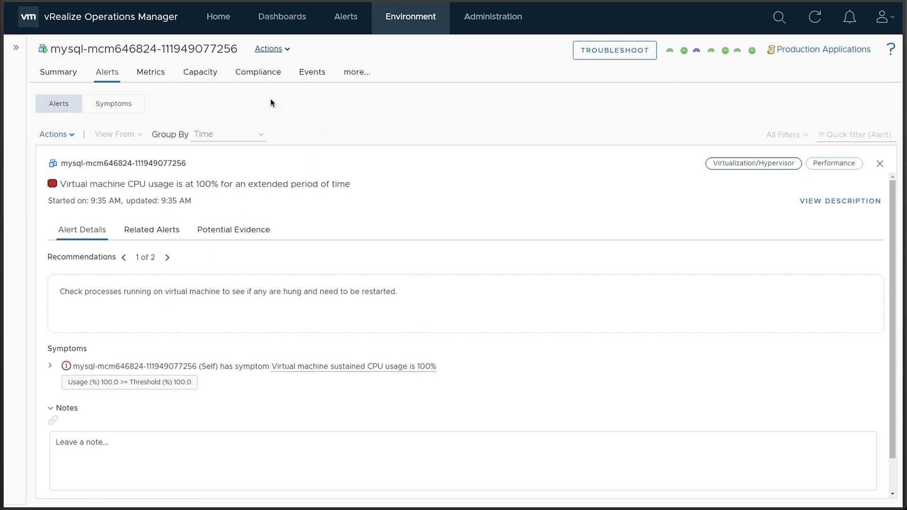
Choose Get Top Processes from the MySQL VM's Actions menu.
left_click(278, 51)
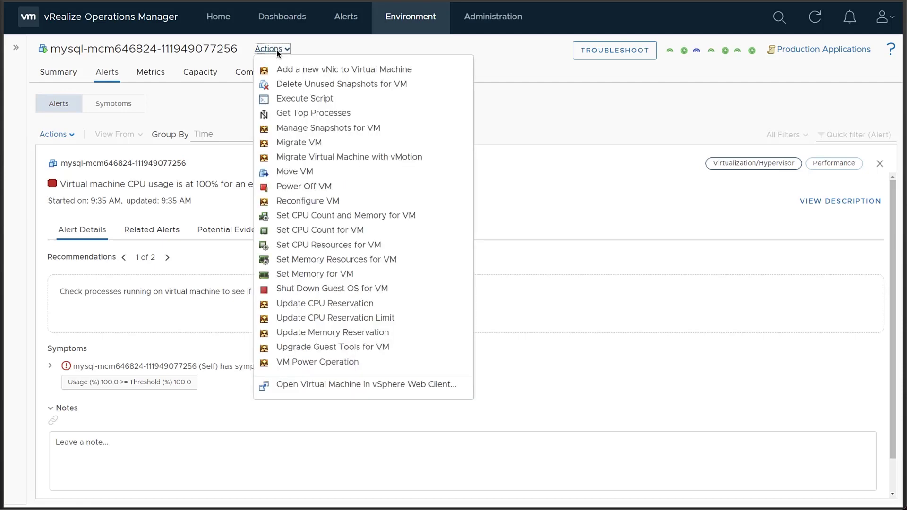
left_click(300, 117)
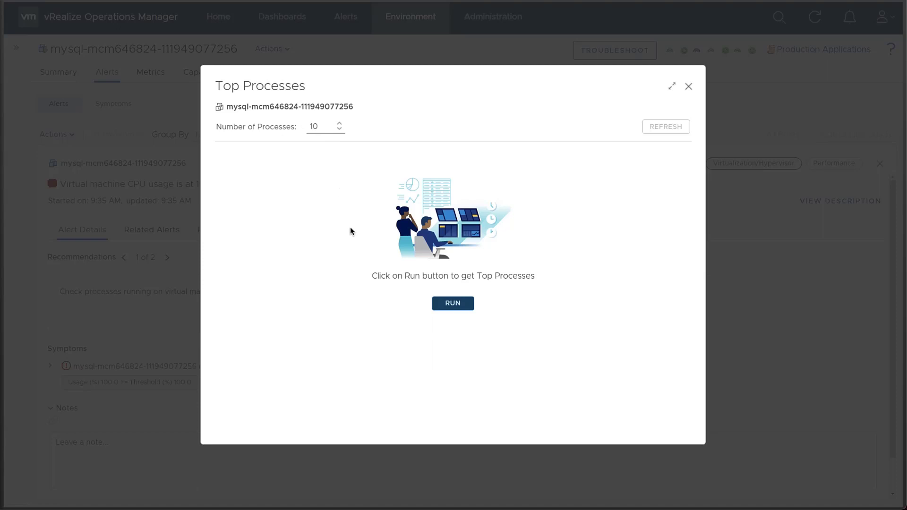
Run the Top Processes query, review mysqld at 400% CPU, and close the dialog.
left_click(453, 305)
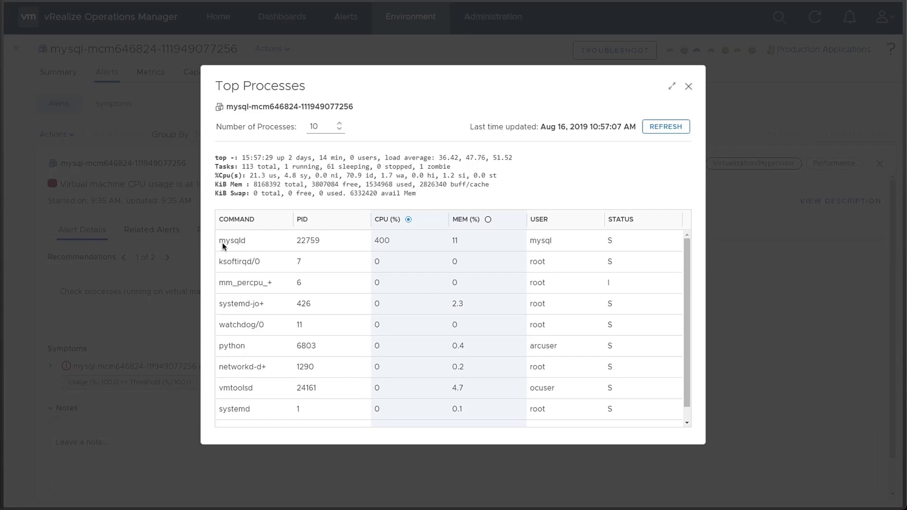
left_click(690, 87)
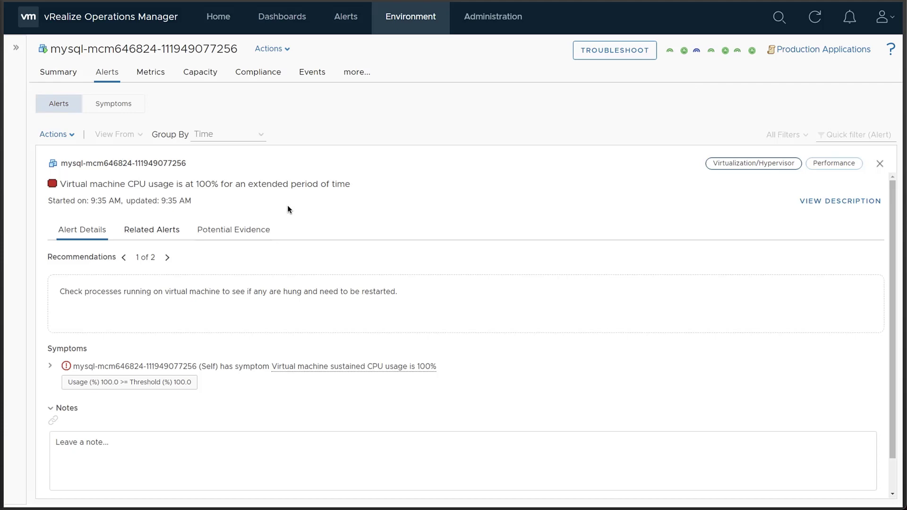
Review the alert's Potential Evidence and open the Troubleshooting Workbench for the CPU alert.
left_click(233, 235)
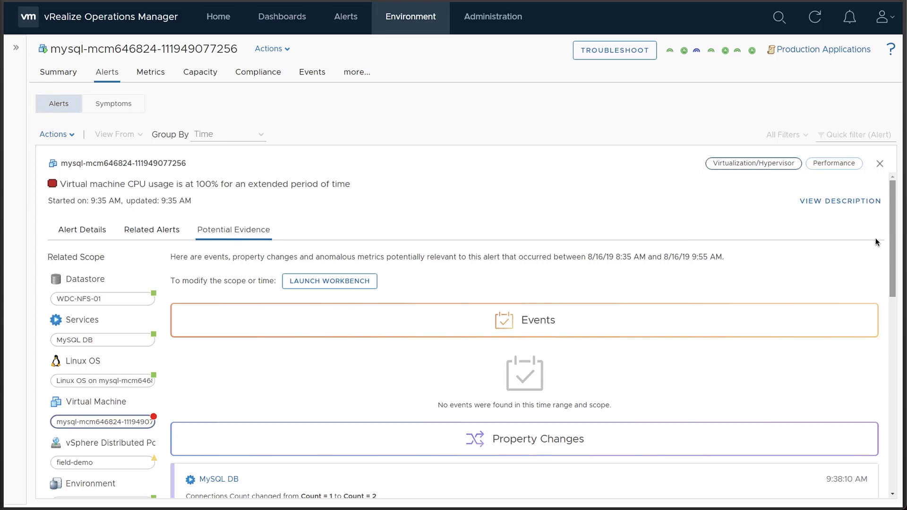
scroll(892, 238, "down", 9)
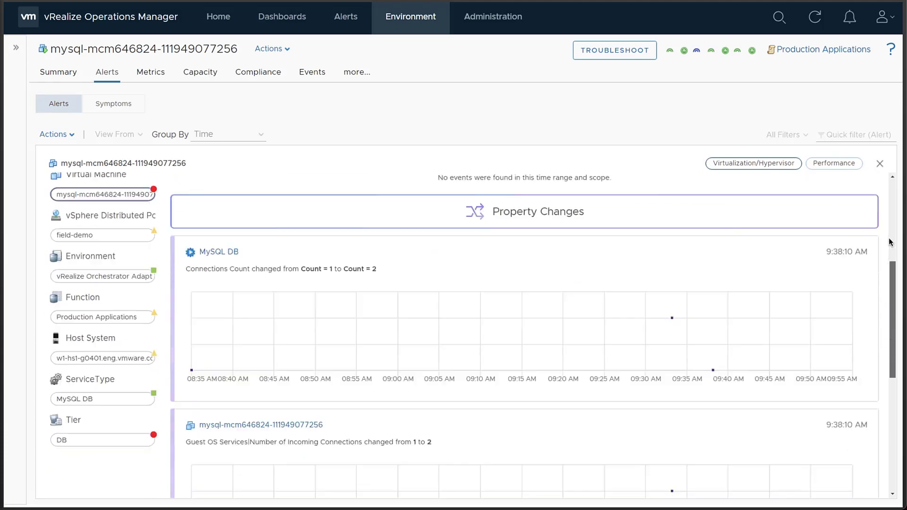
scroll(884, 247, "down", 5)
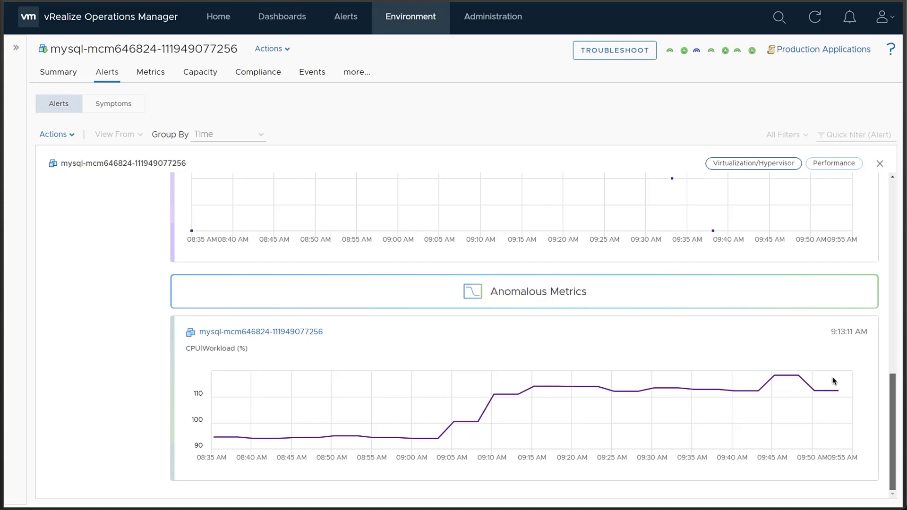
scroll(894, 415, "up", 4)
scroll(894, 415, "up", 4)
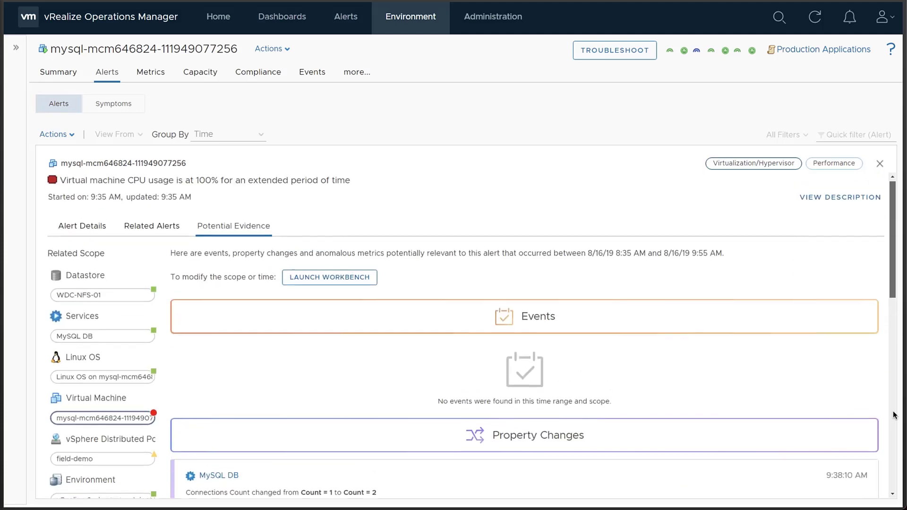
left_click(323, 286)
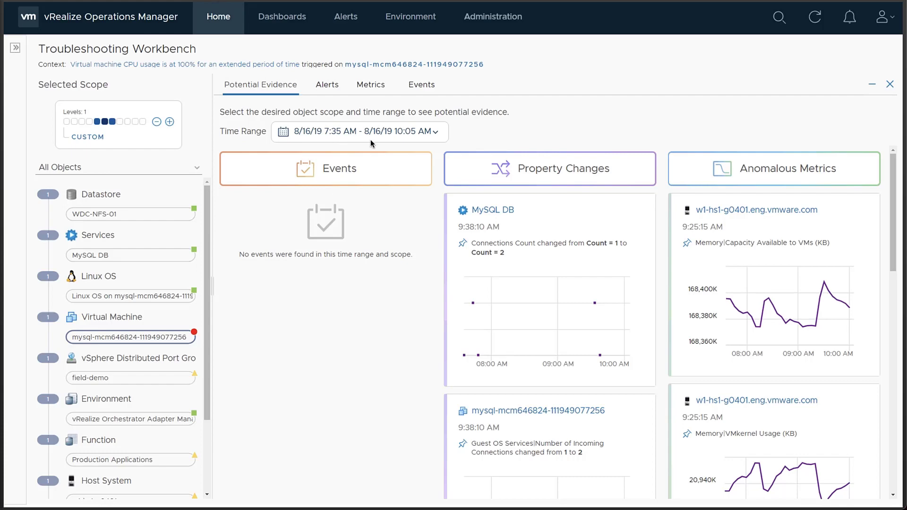
Set the workbench evidence Time Range to Last 6 hours and apply it.
left_click(435, 133)
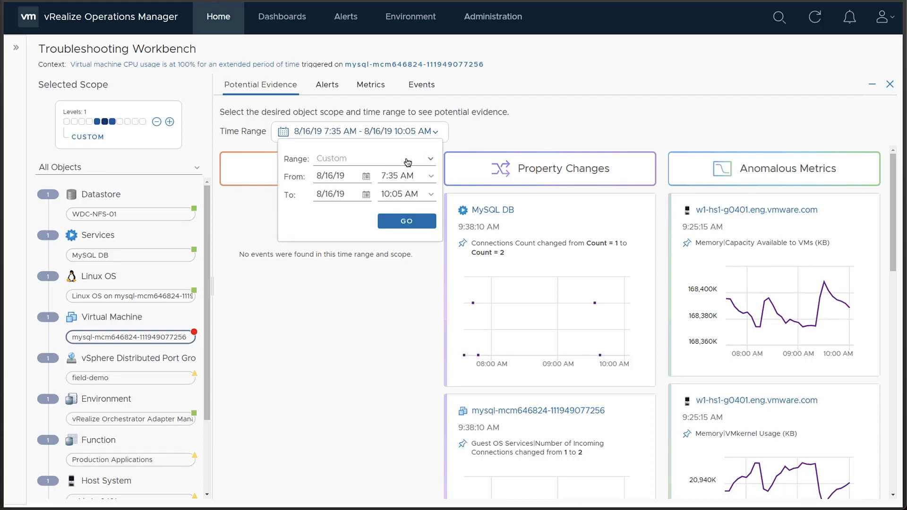
left_click(430, 162)
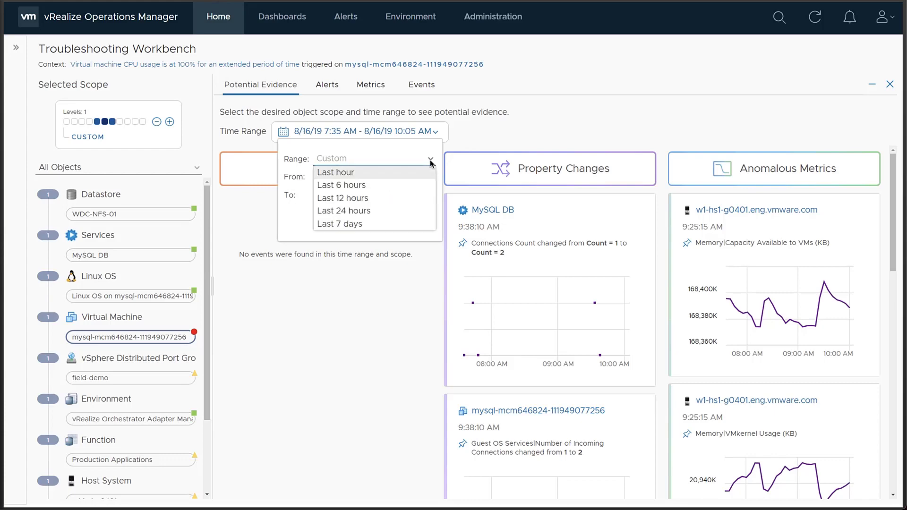
left_click(369, 188)
left_click(403, 224)
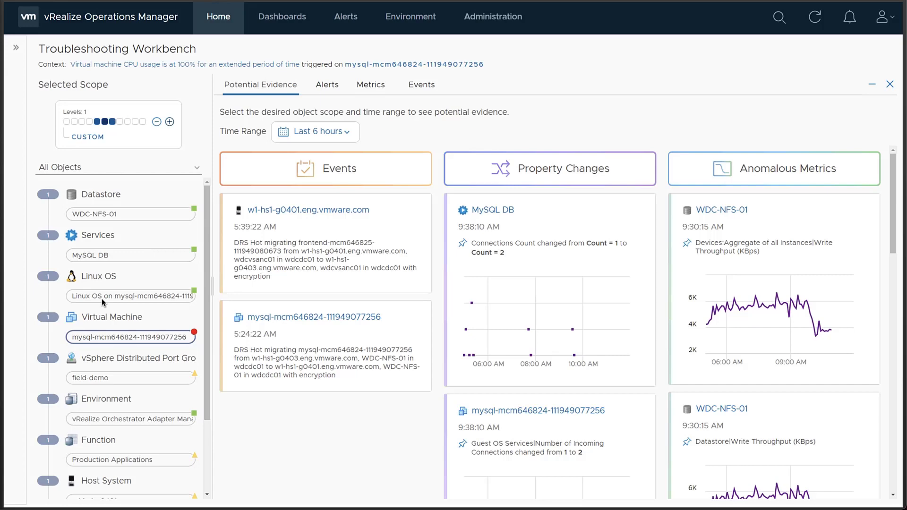
Raise the Selected Scope to 2 levels and pin the CAS Shopping Cart DB Connection count chart.
left_click(170, 123)
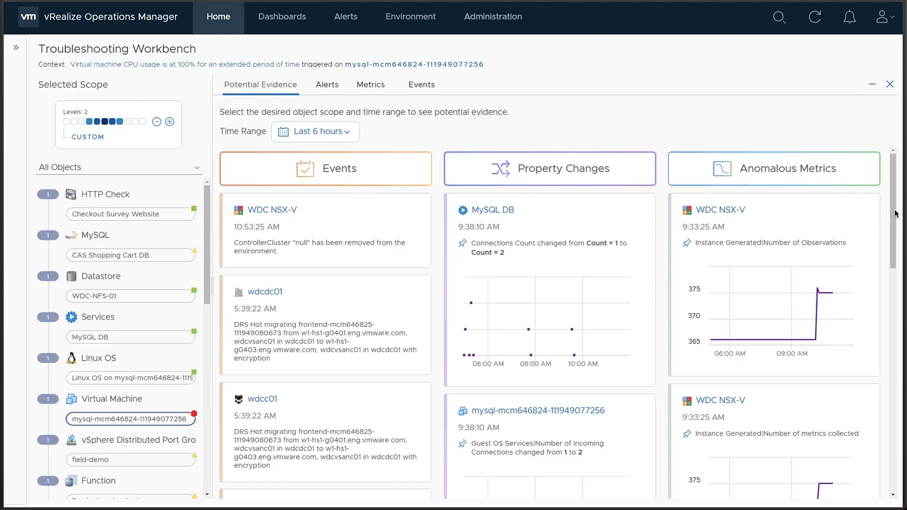
scroll(895, 215, "down", 15)
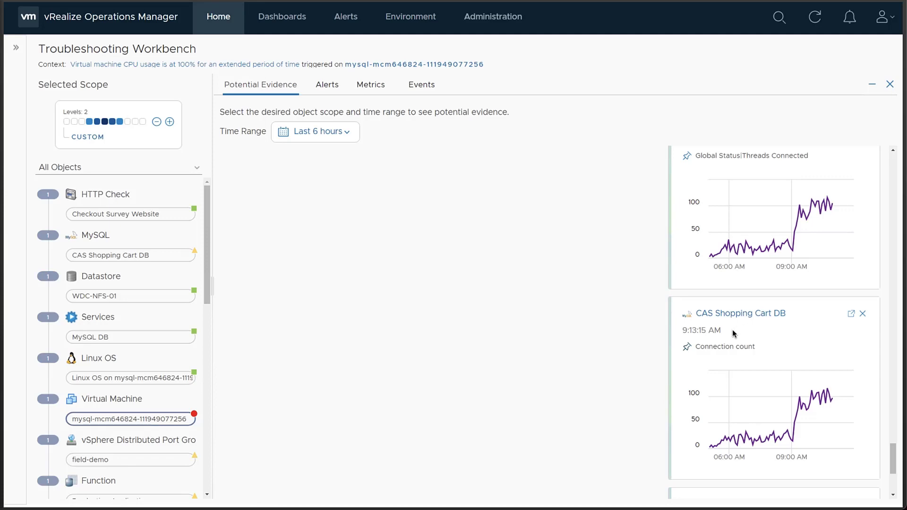
left_click(688, 347)
On the Metrics tab, add CPU|Usage (%) and CPU|Demand (%) charts from the Utilization group.
left_click(372, 87)
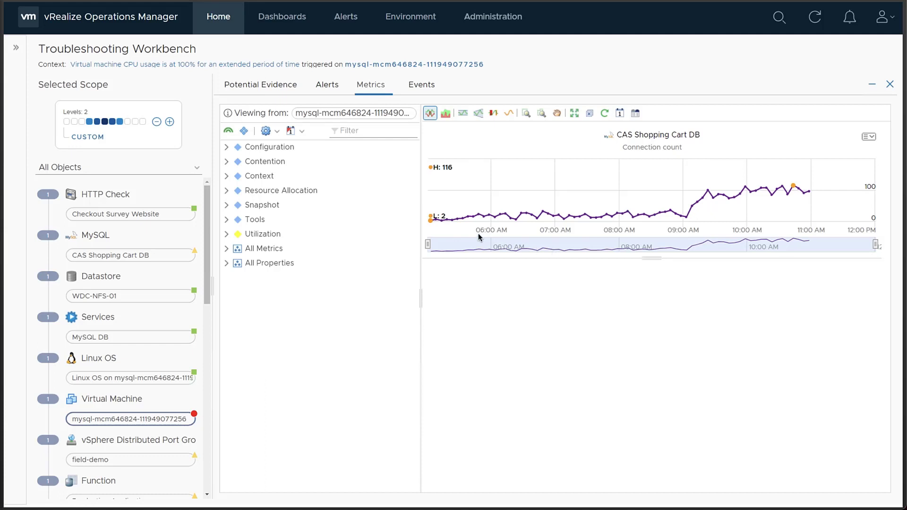
left_click(226, 235)
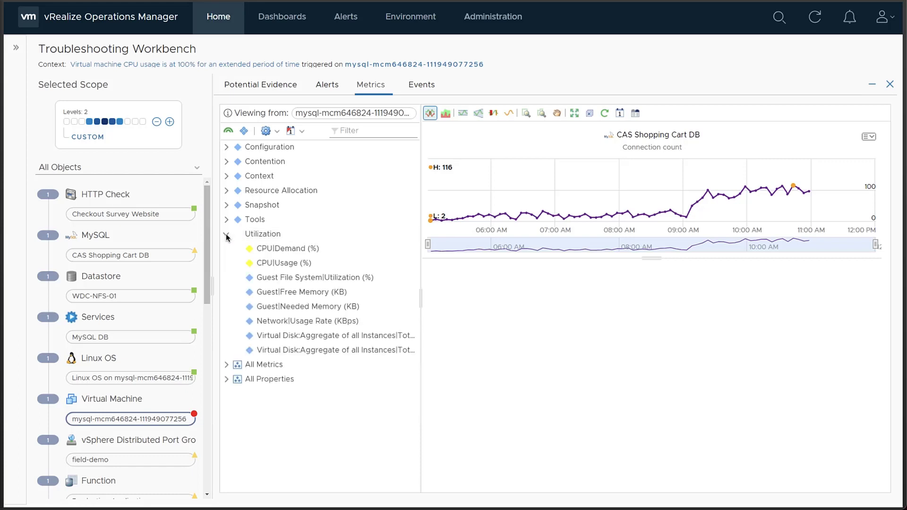
double_click(292, 259)
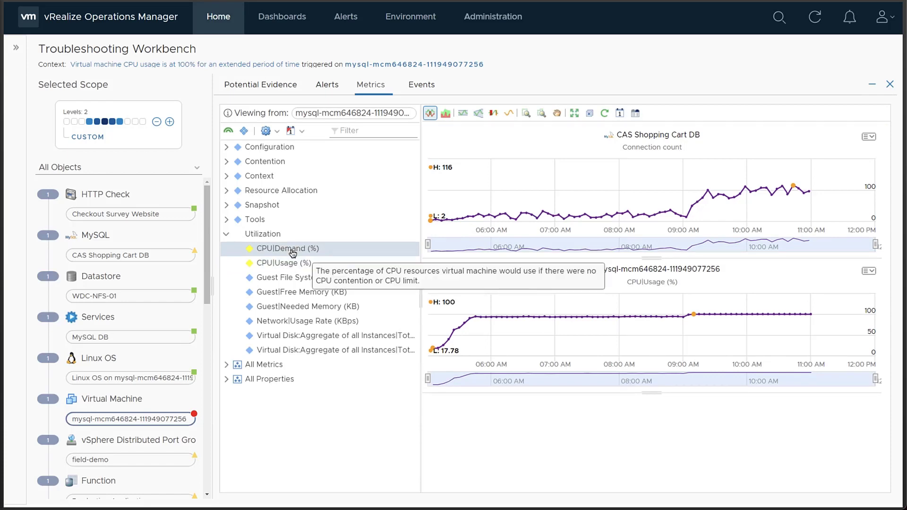
double_click(293, 250)
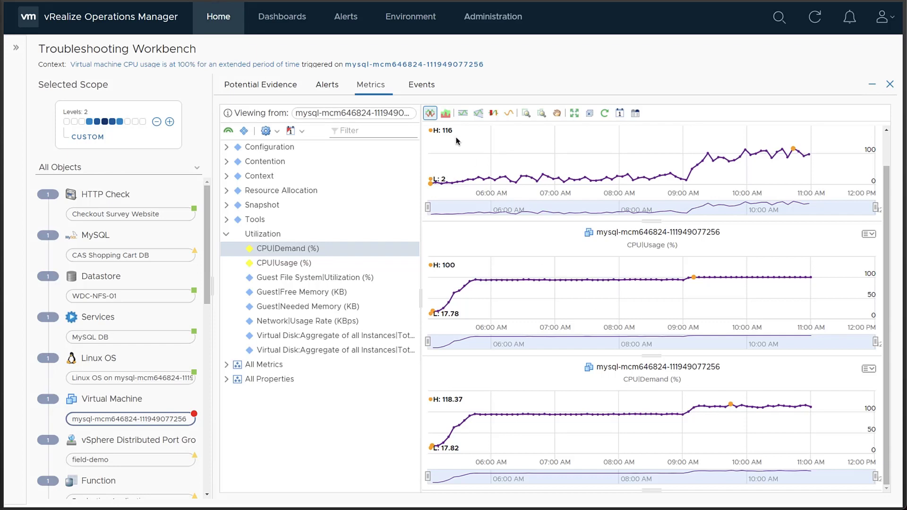
Go to the mysql-mcm646824 VM's object page and show its Actions list.
left_click(382, 66)
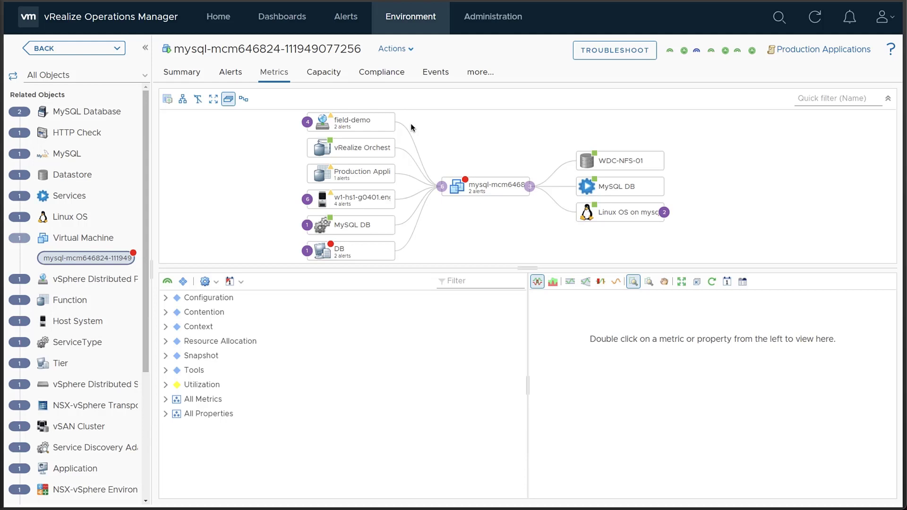
left_click(410, 51)
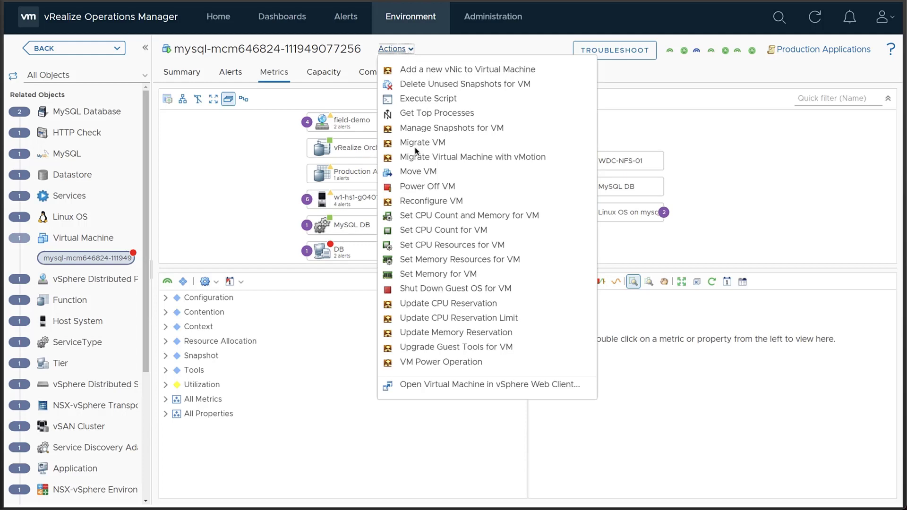
Run Set CPU Count for VM with New CPU 6 and Power Off Allowed ticked.
left_click(460, 235)
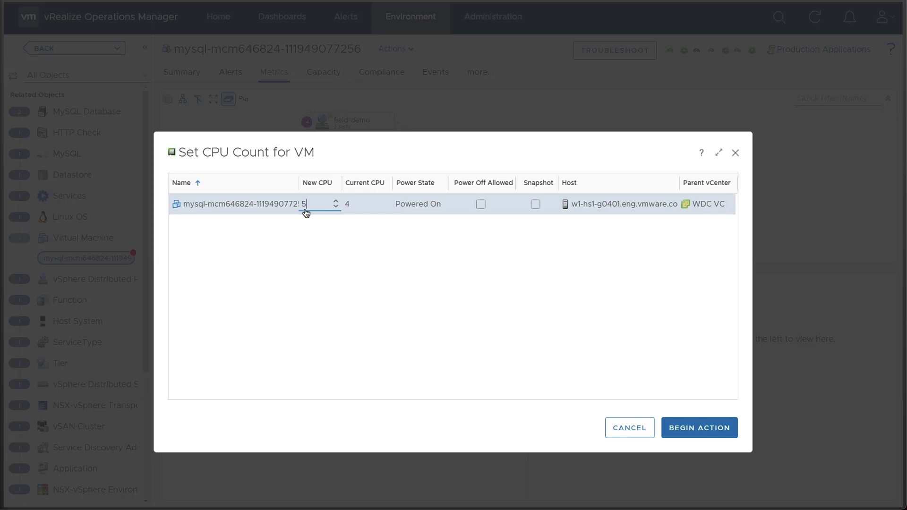
left_click(335, 201)
left_click(481, 204)
left_click(686, 432)
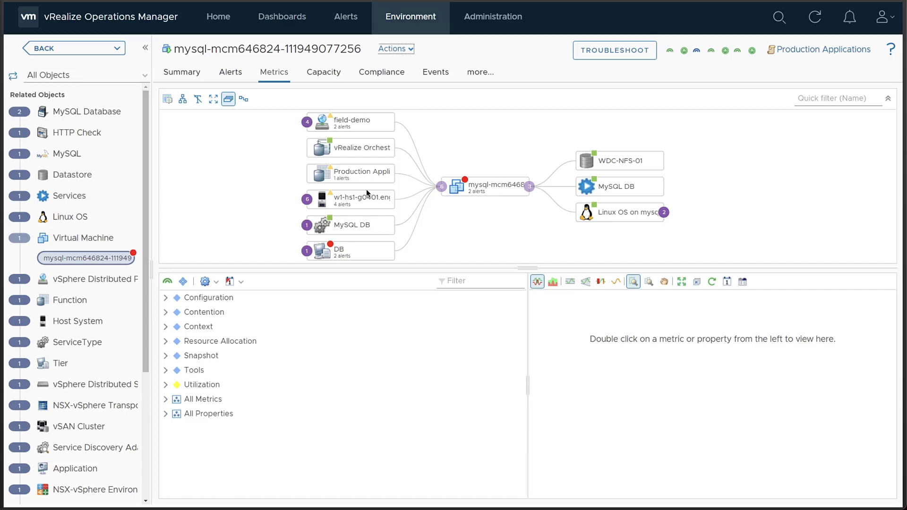
Launch the Troubleshooting Workbench from the MySQL VM's CPU usage alert.
left_click(230, 74)
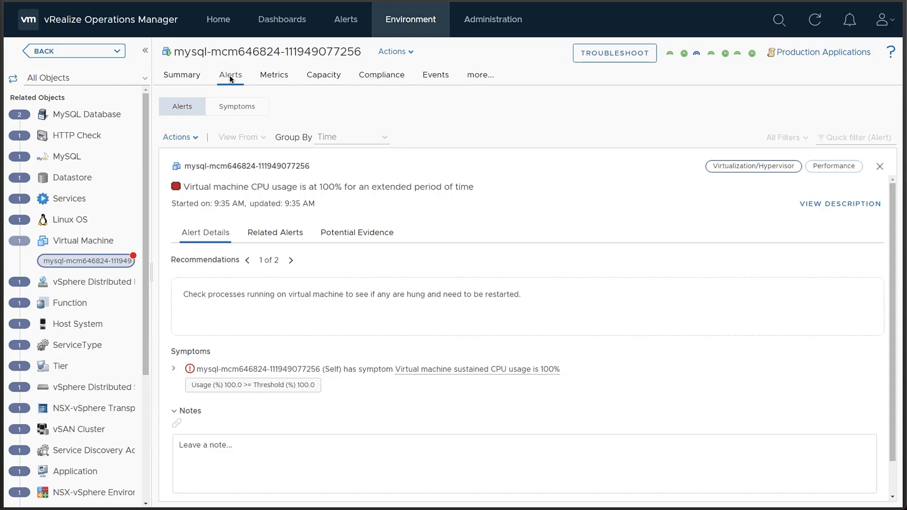
left_click(614, 56)
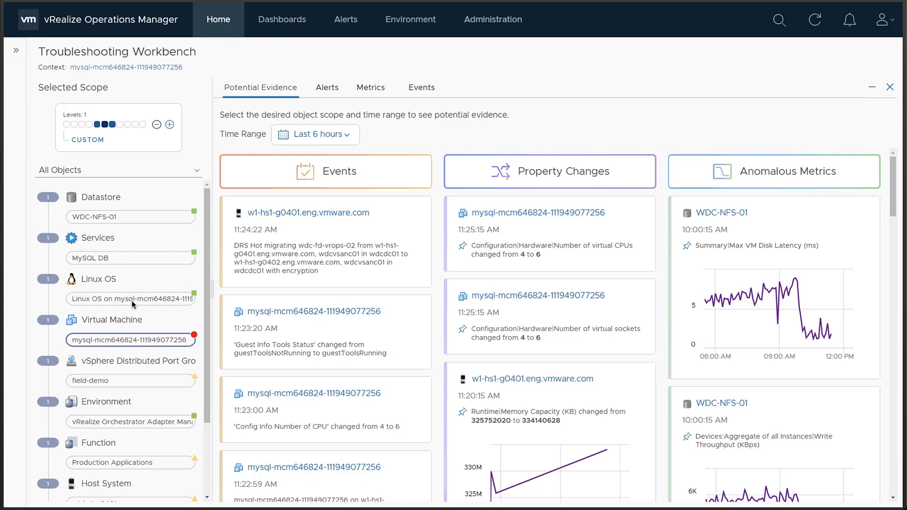
Set the workbench scope Levels to 0 and pin the Guest|CPU Queue anomalous metric chart.
left_click(157, 125)
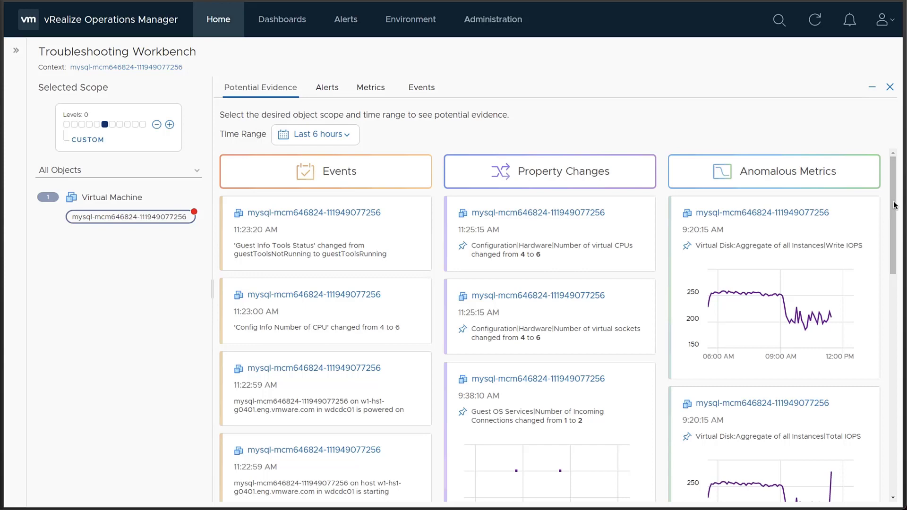
scroll(895, 203, "down", 10)
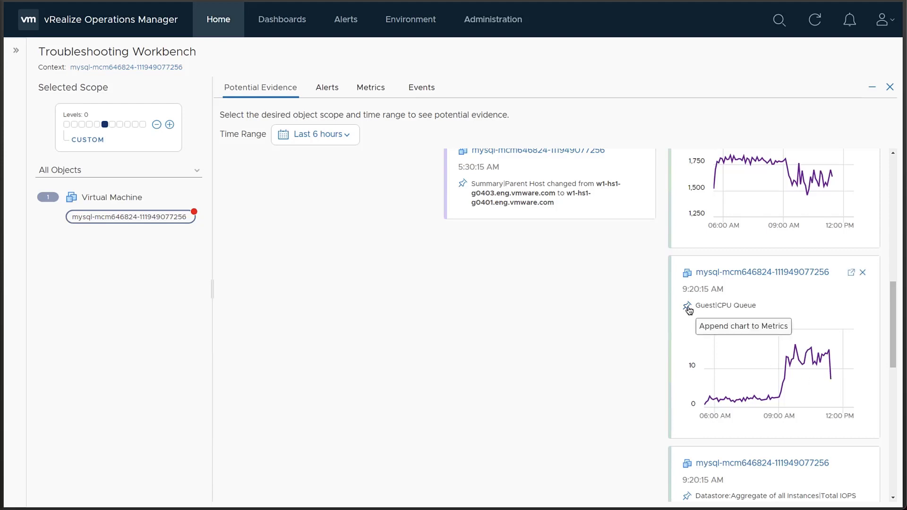
left_click(687, 307)
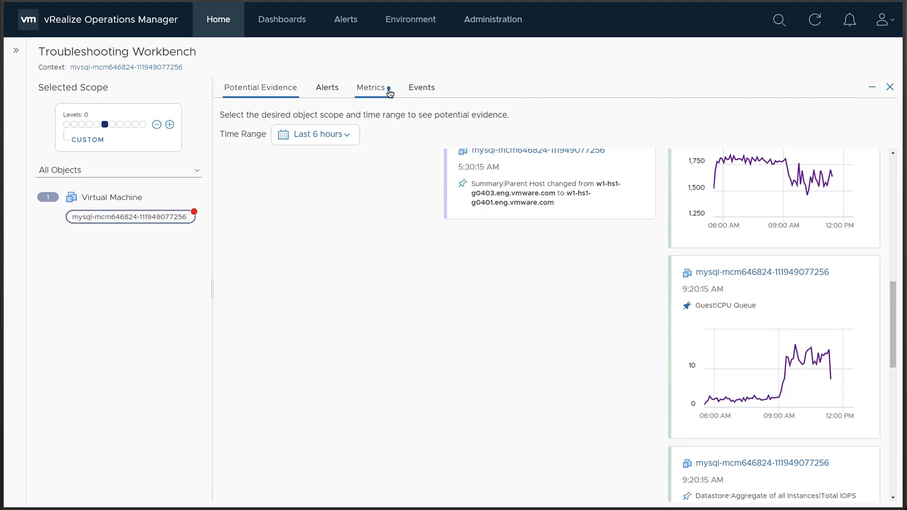
Correlate the pinned Guest|CPU Queue chart against all the VM's self-metrics.
left_click(372, 90)
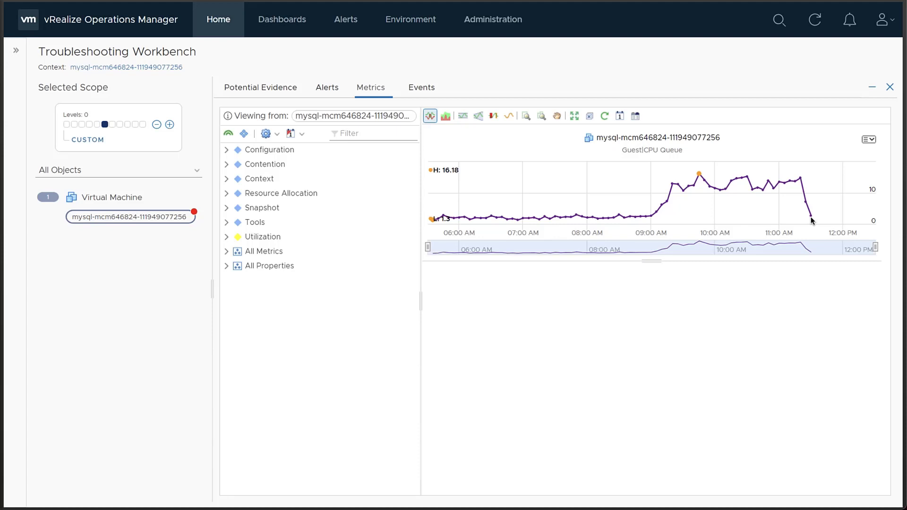
left_click(870, 140)
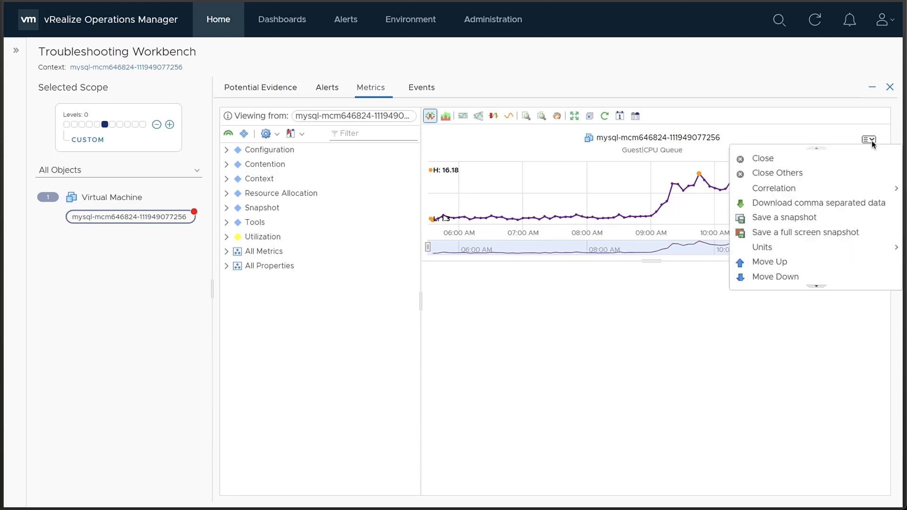
mouse_move(798, 191)
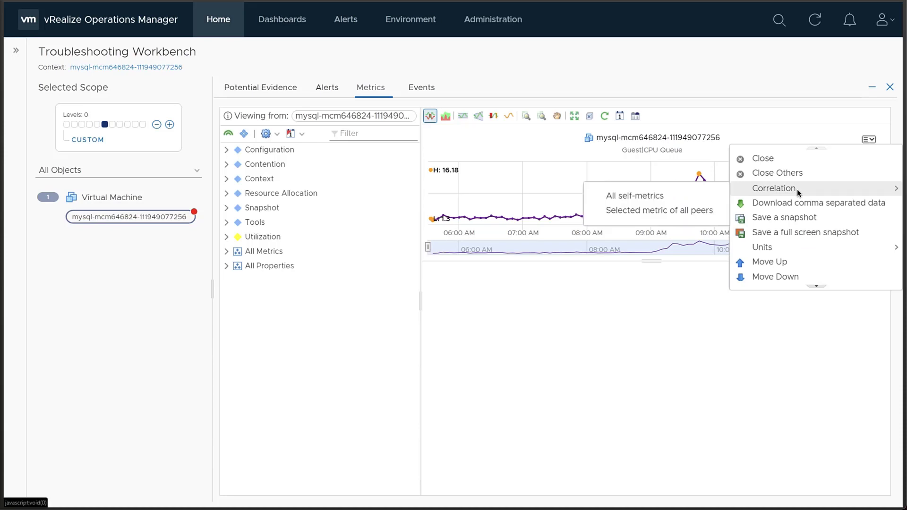
left_click(668, 196)
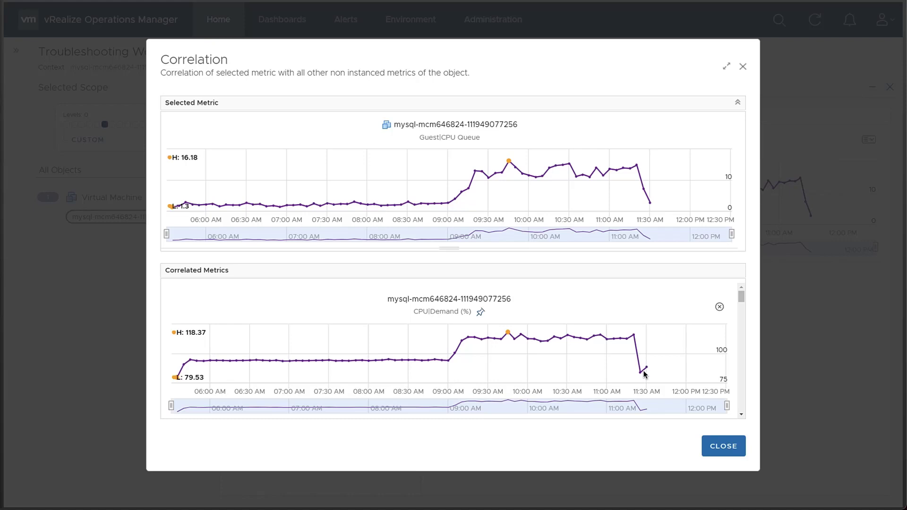
Pin the CPU|Demand (%) and Datastore|Write IOPS charts from the correlation results.
left_click(483, 313)
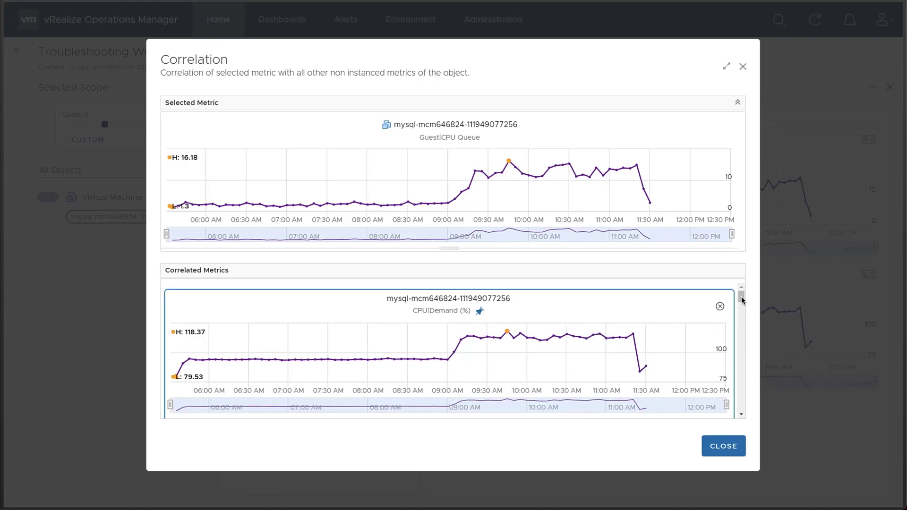
scroll(674, 334, "down", 2)
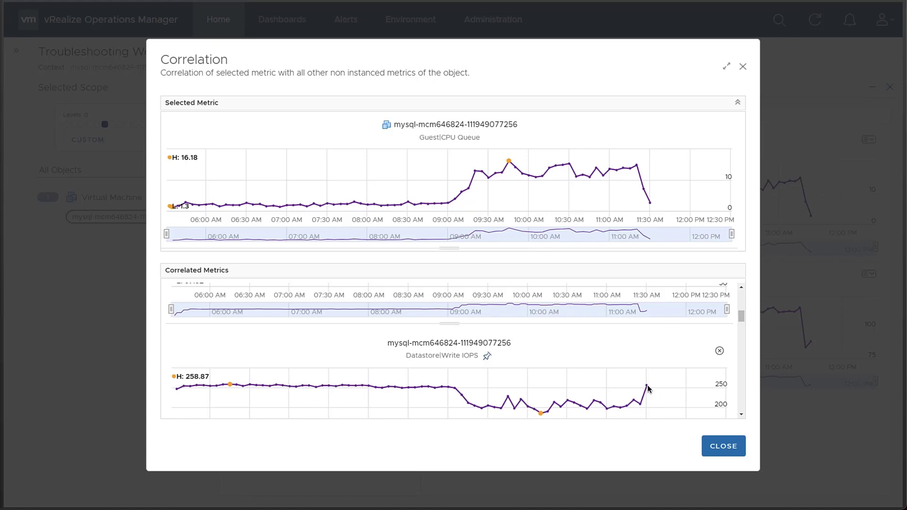
left_click(487, 357)
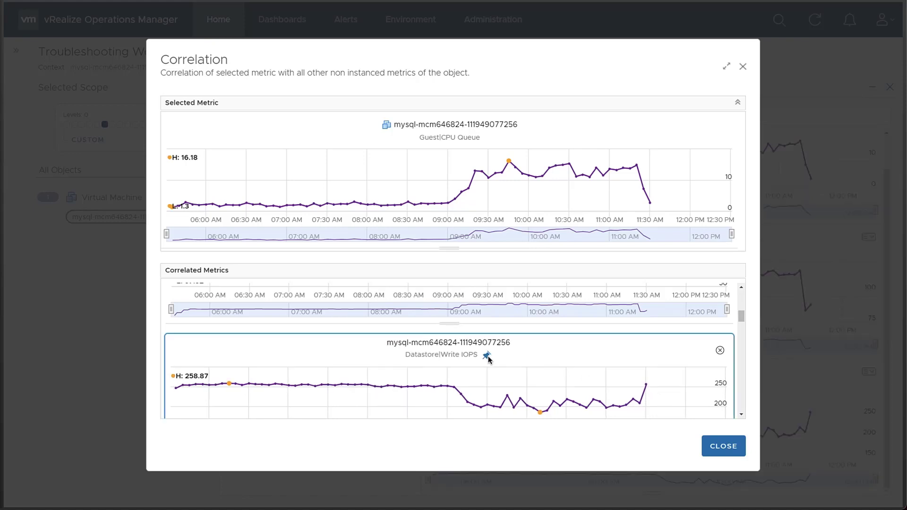
left_click(723, 447)
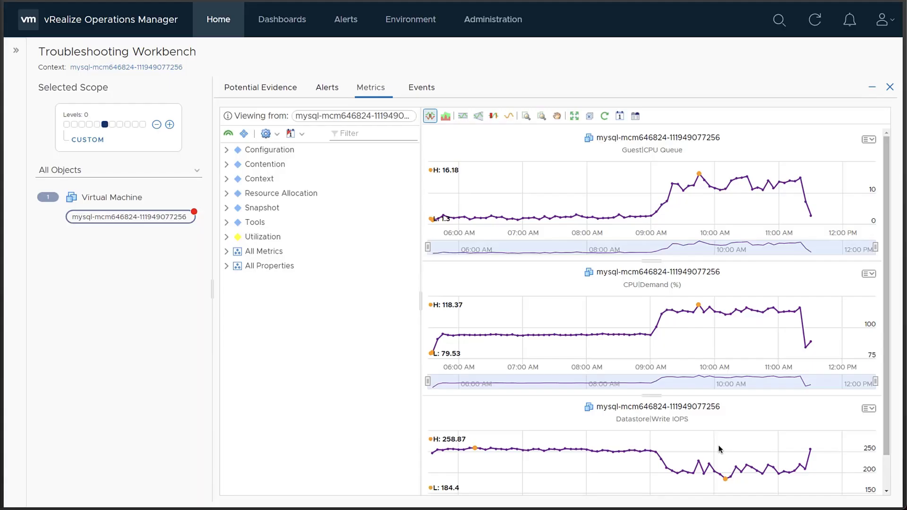